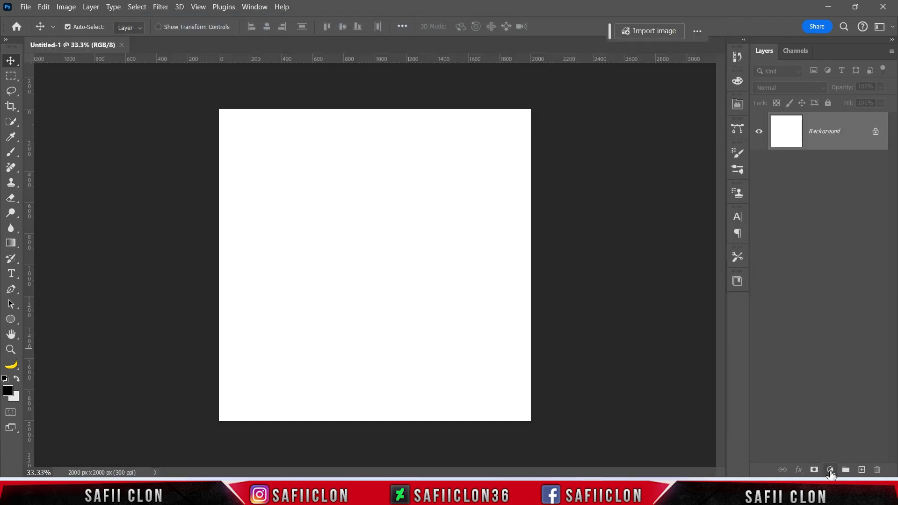
Add a solid colour fill layer in black (000000) above the Background layer.
left_click(830, 469)
left_click(822, 268)
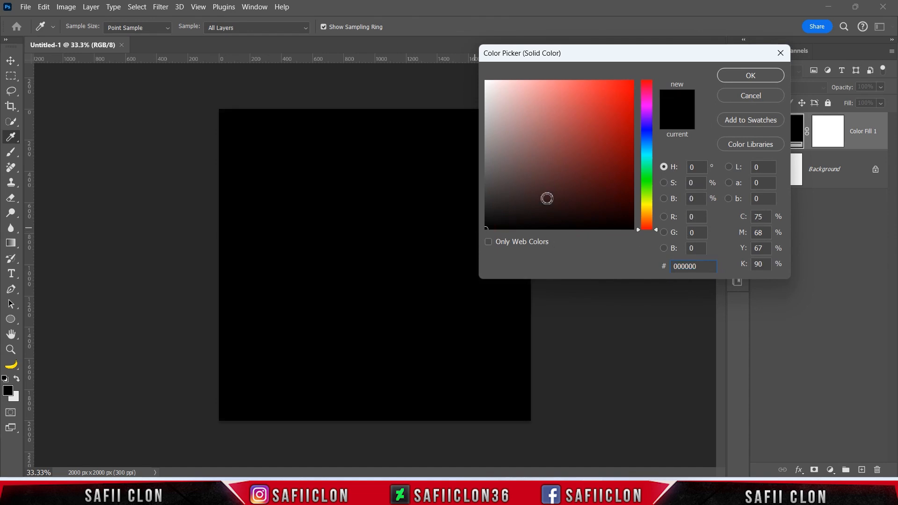
left_click(758, 75)
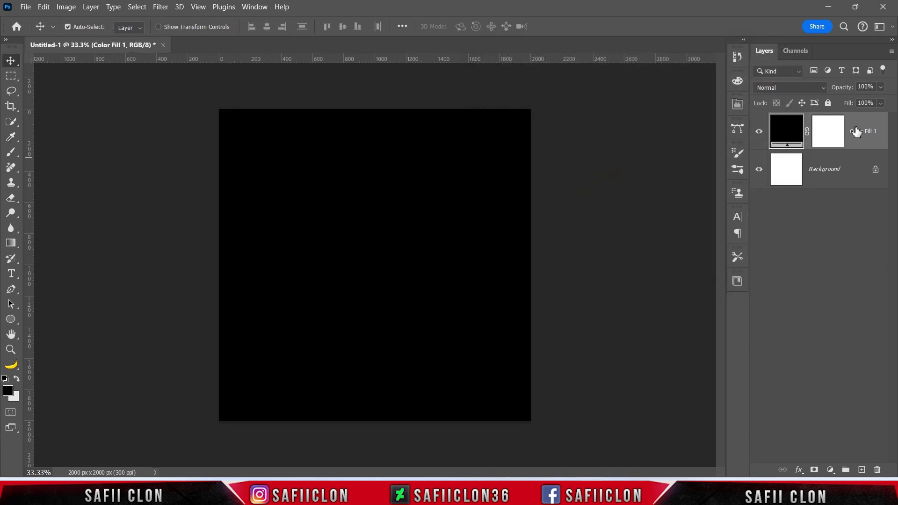
Group the black fill layer under the name BACKGROUND and collapse the group.
right_click(857, 124)
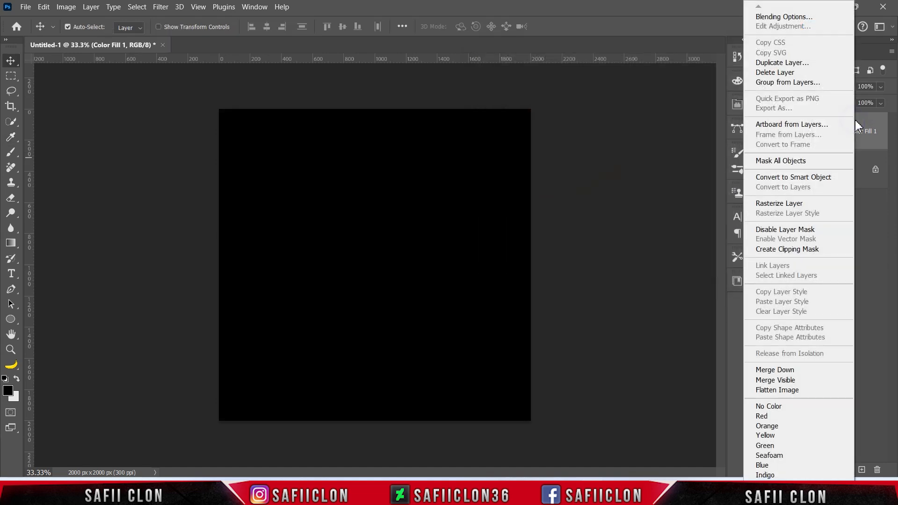
left_click(780, 87)
type("BACKGROUND")
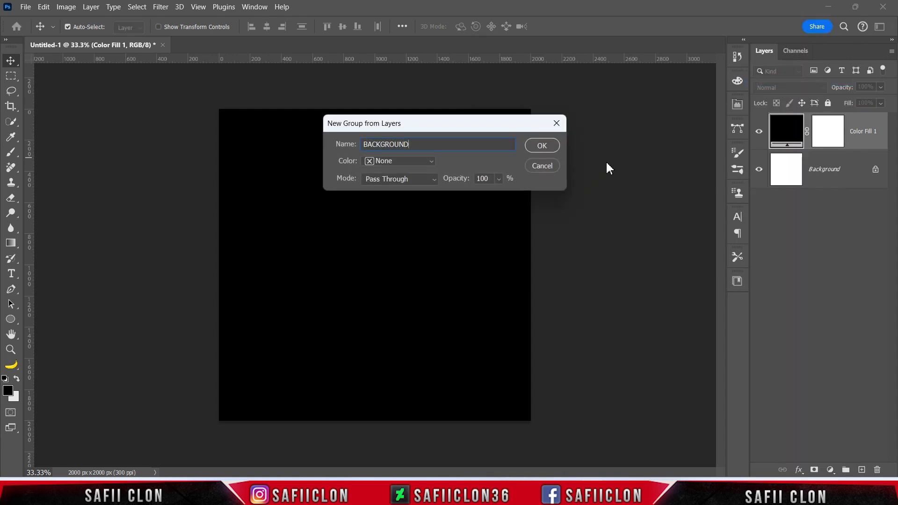
left_click(540, 146)
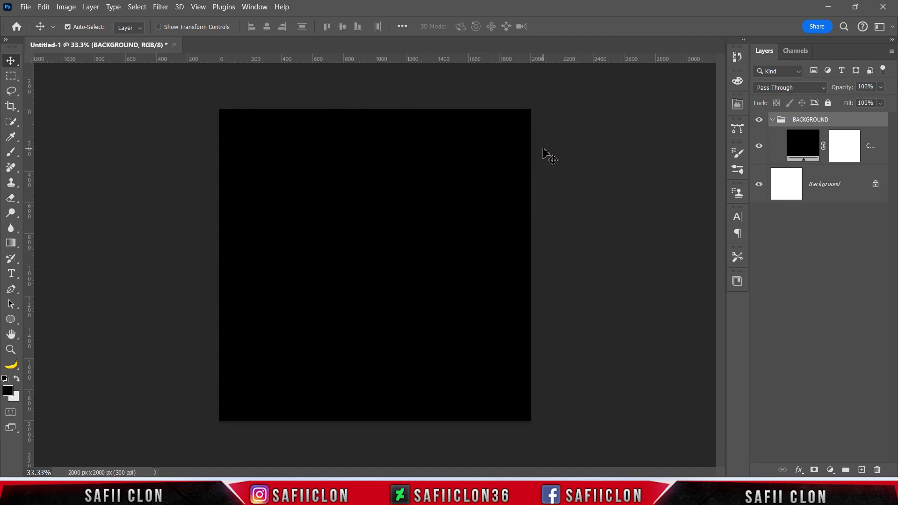
left_click(773, 120)
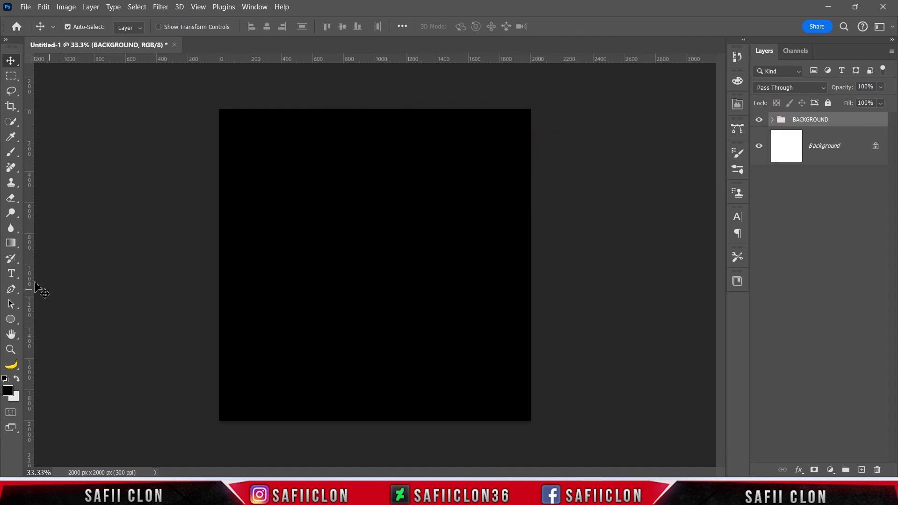
Set up horizontal text in Adobe Caslon Pro with the text colour white (ffffff).
left_click(11, 273)
left_click(56, 278)
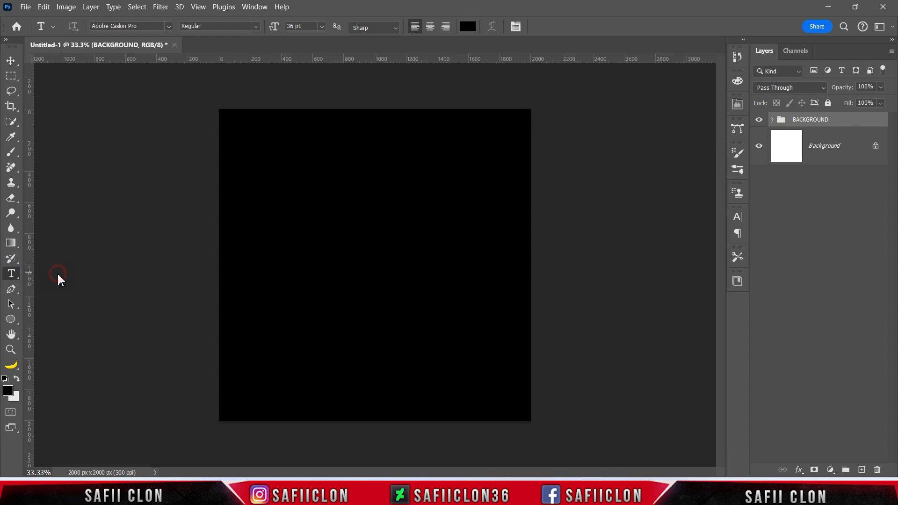
left_click(169, 28)
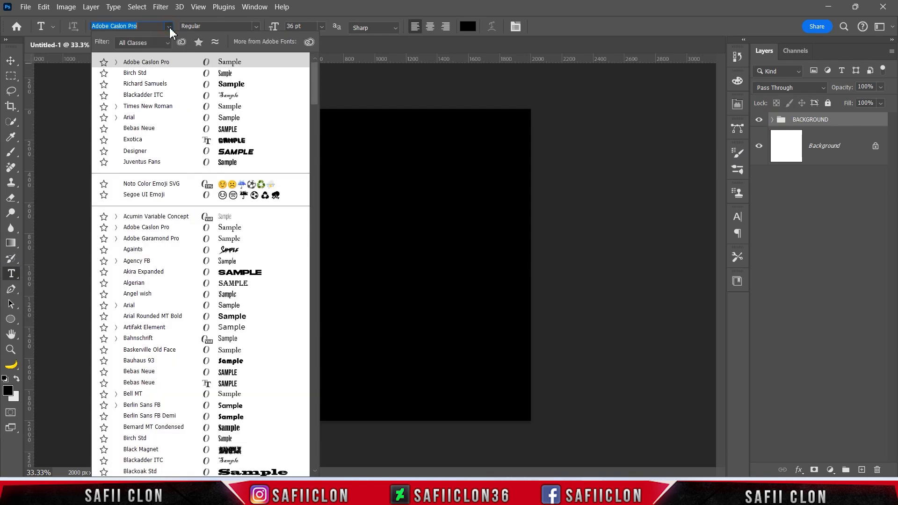
left_click(174, 64)
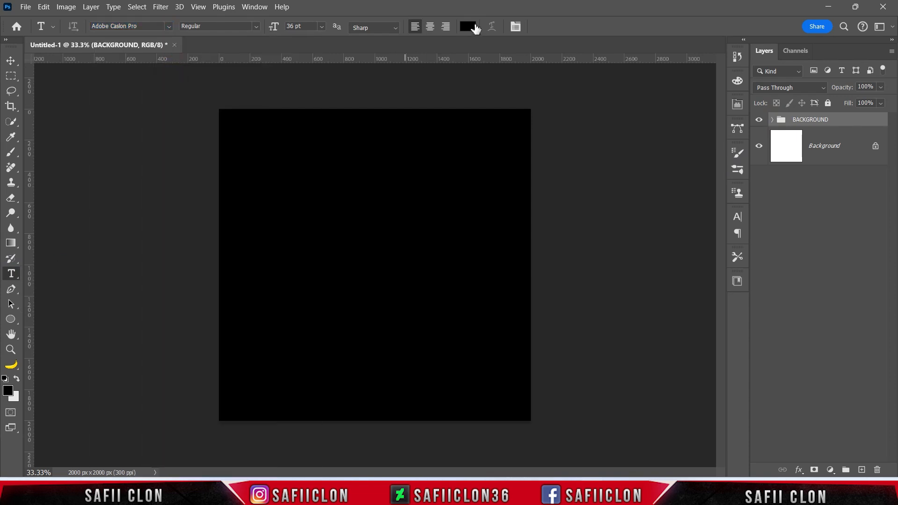
left_click(469, 26)
type("ffffff")
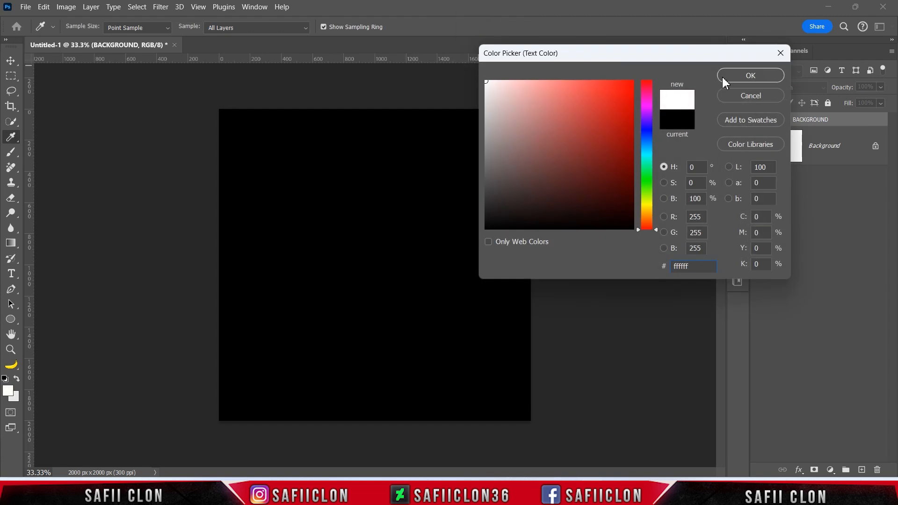
left_click(750, 76)
Create a text layer containing the letter X on the canvas.
left_click(309, 257)
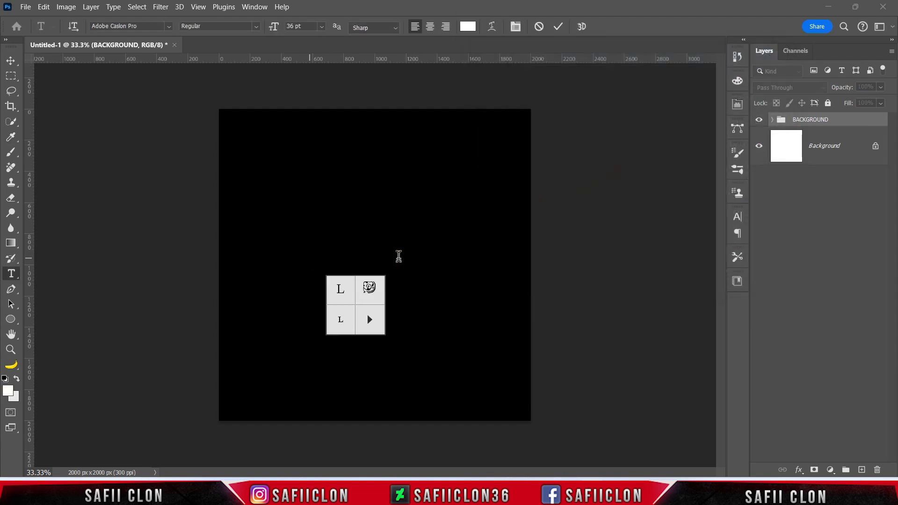
type("X")
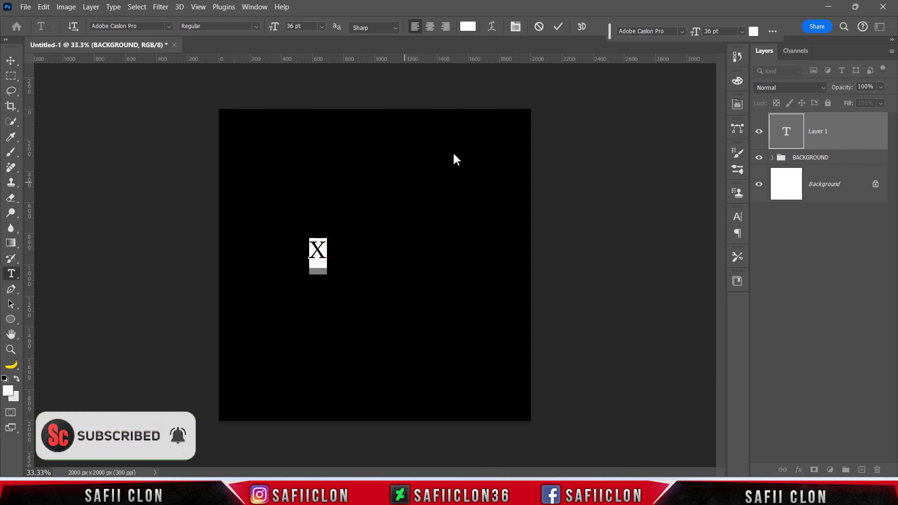
left_click(558, 27)
Enlarge the letter X to about 298 pt and centre it on the canvas.
key("ctrl+t")
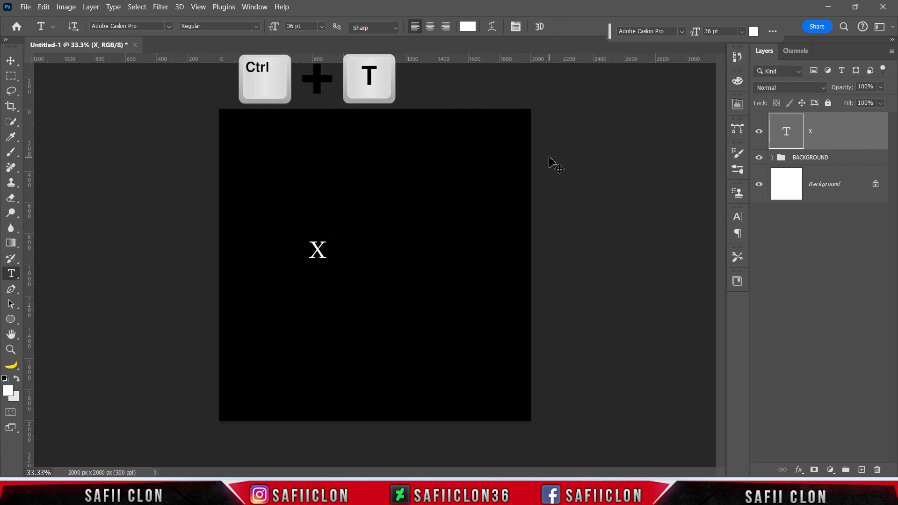
left_click_drag(335, 242, 374, 290)
left_click_drag(434, 192, 474, 170)
left_click_drag(394, 238, 395, 253)
left_click(579, 27)
left_click(759, 131)
left_click(758, 132)
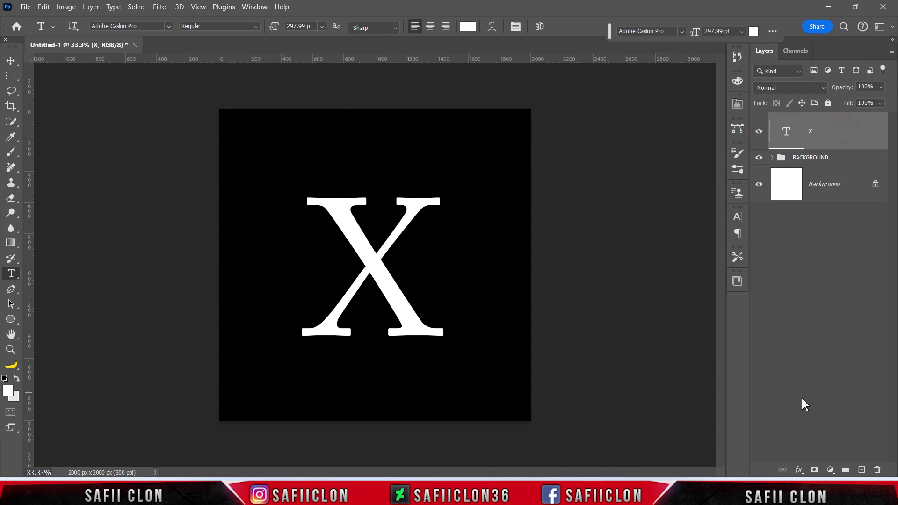
Add a Bevel & Emboss effect to the X layer using Inner Bevel style, Smooth technique and 1000% depth.
left_click(799, 470)
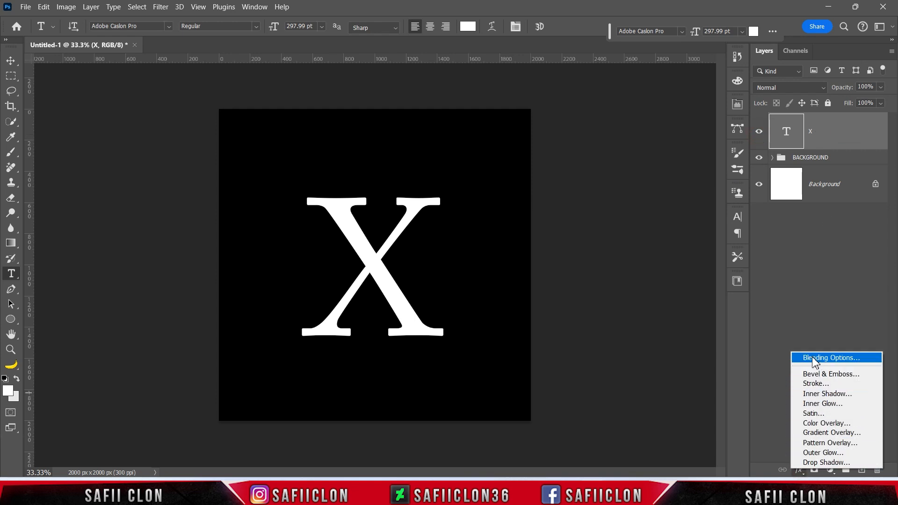
left_click(831, 358)
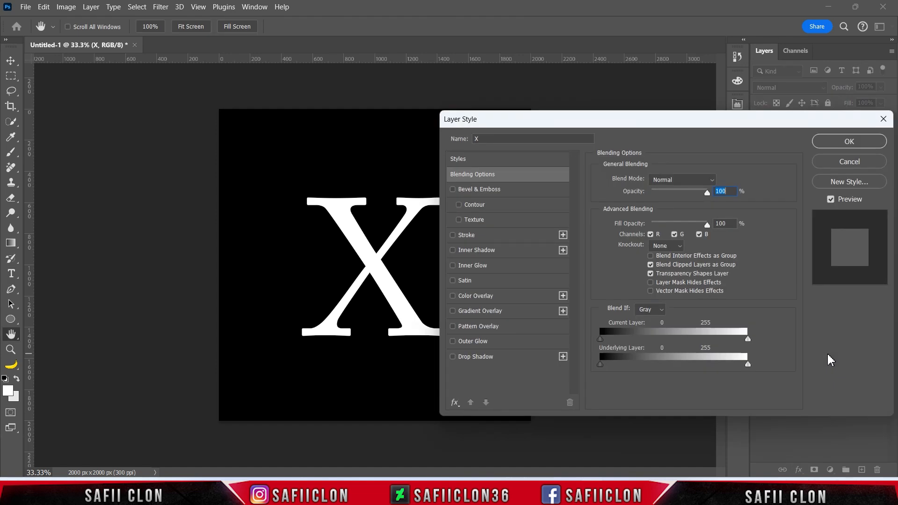
left_click_drag(524, 124, 567, 124)
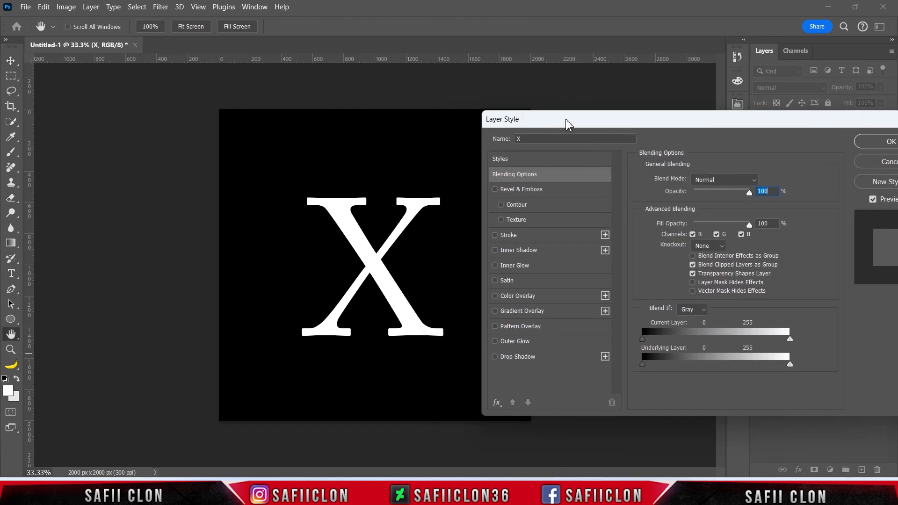
left_click(537, 195)
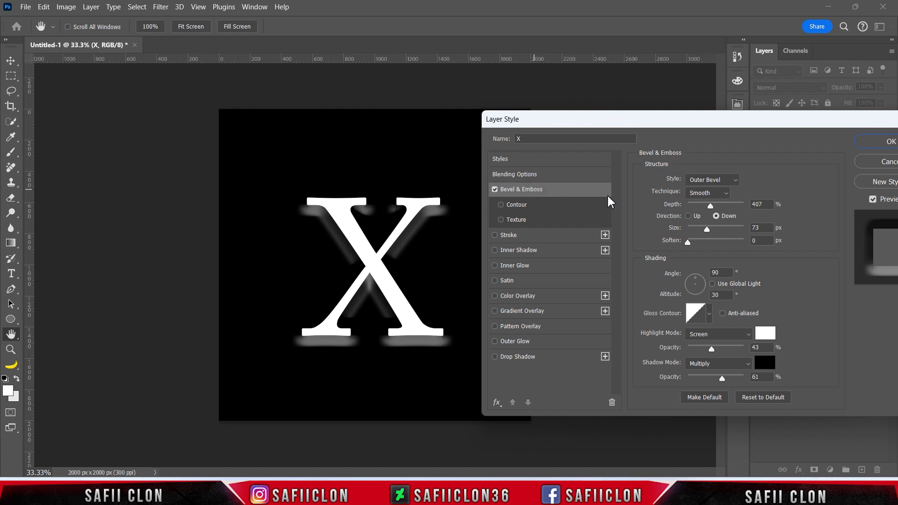
left_click(710, 182)
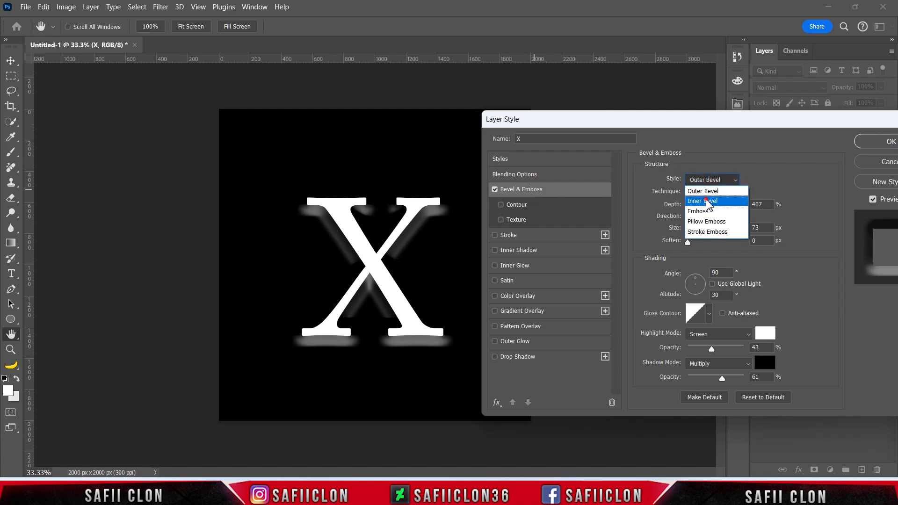
left_click(717, 196)
left_click(719, 195)
left_click(706, 202)
left_click_drag(710, 206, 753, 212)
left_click(750, 207)
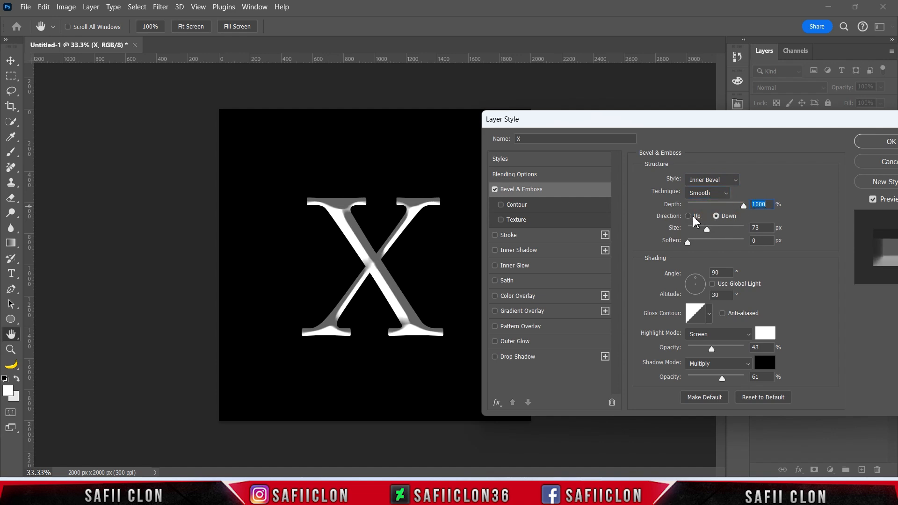
Set the bevel's direction to Up, size to 16 px, soften to 1 px, angle to 90° and altitude to 30°.
left_click(689, 216)
mouse_move(708, 230)
left_mouse_down()
mouse_move(695, 230)
mouse_move(699, 235)
left_mouse_up()
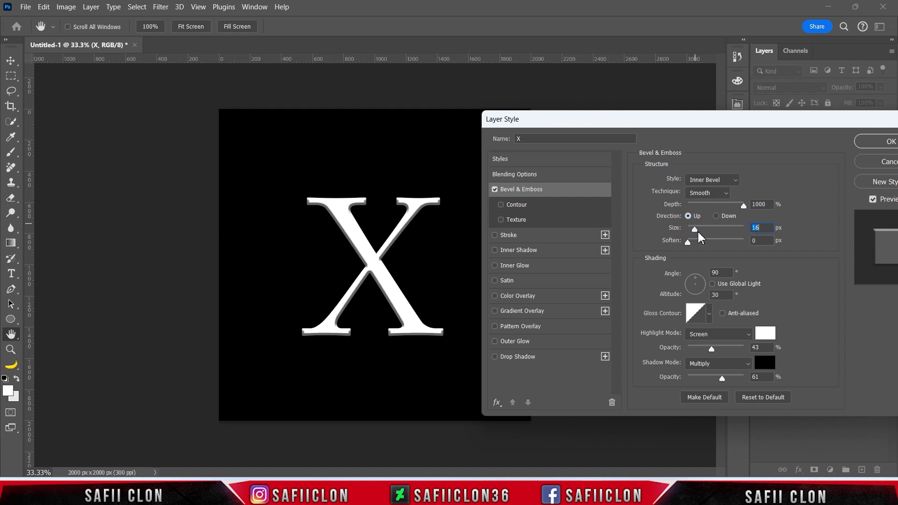
left_click(725, 273)
type("30")
Apply the multi-peaked Ring - Double gloss contour to the bevel.
left_click(711, 318)
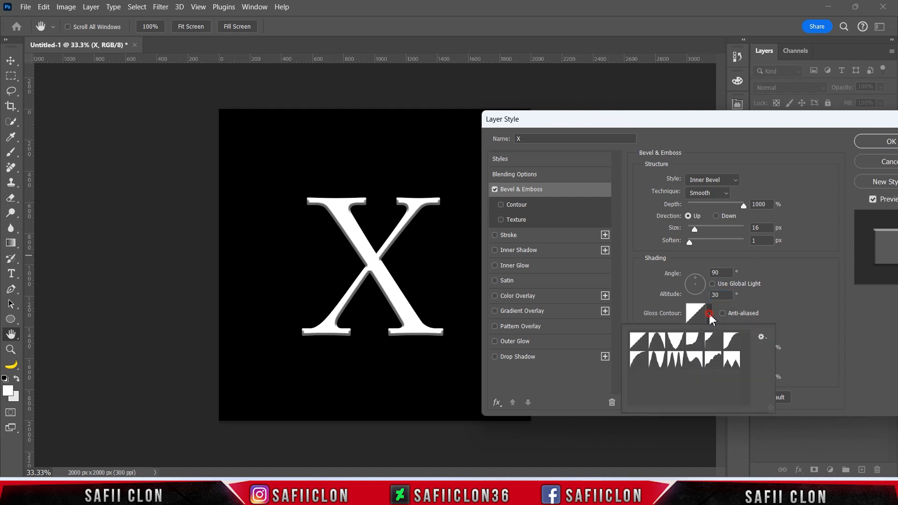
left_click(675, 360)
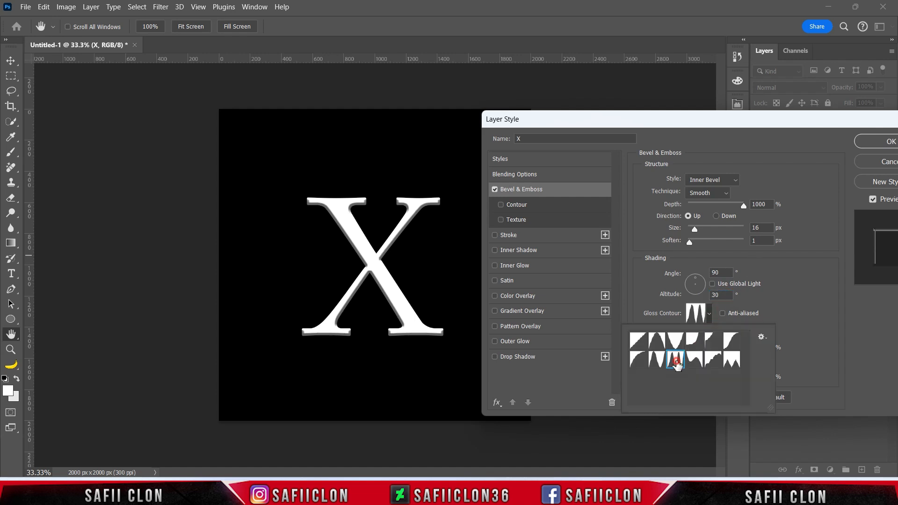
left_click(710, 315)
key("ctrl+plus")
left_click_drag(532, 472, 550, 472)
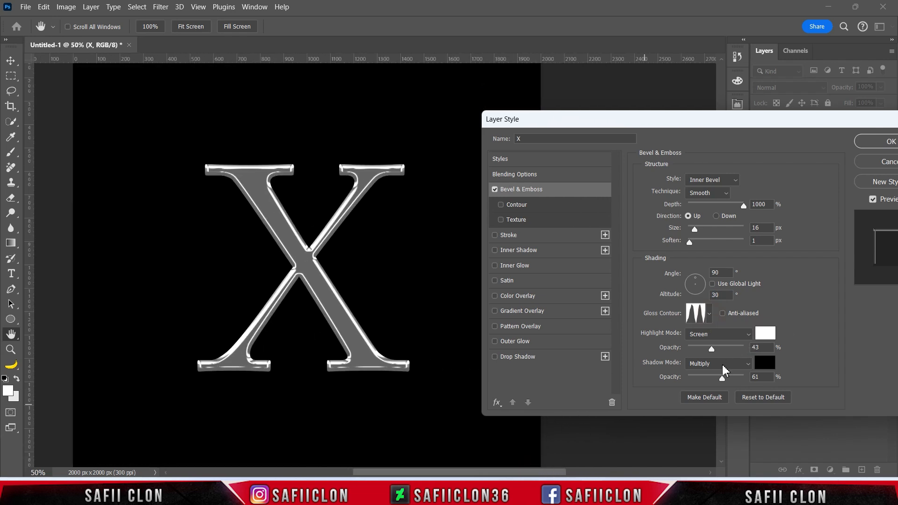
Set the bevel's highlight to Screen at 83% opacity and its shadow to Multiply at 33% opacity.
left_click(733, 338)
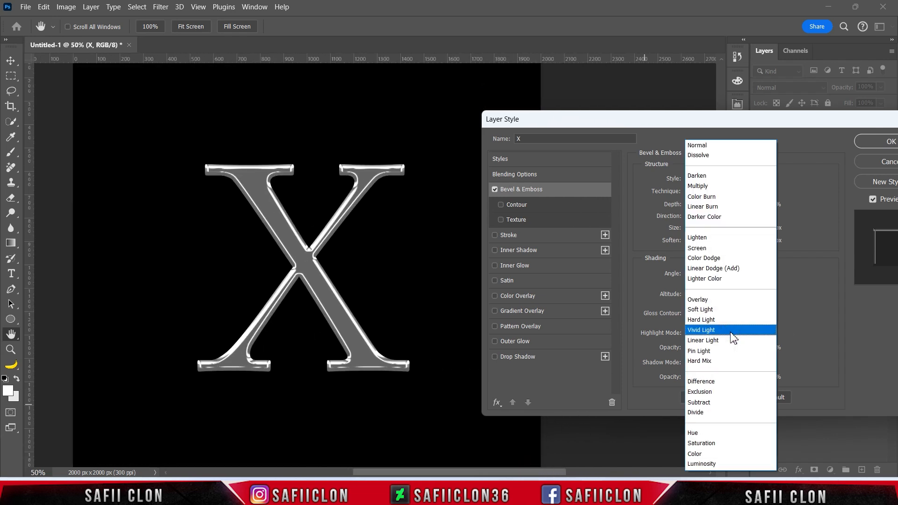
left_click(704, 251)
left_click_drag(711, 350, 734, 348)
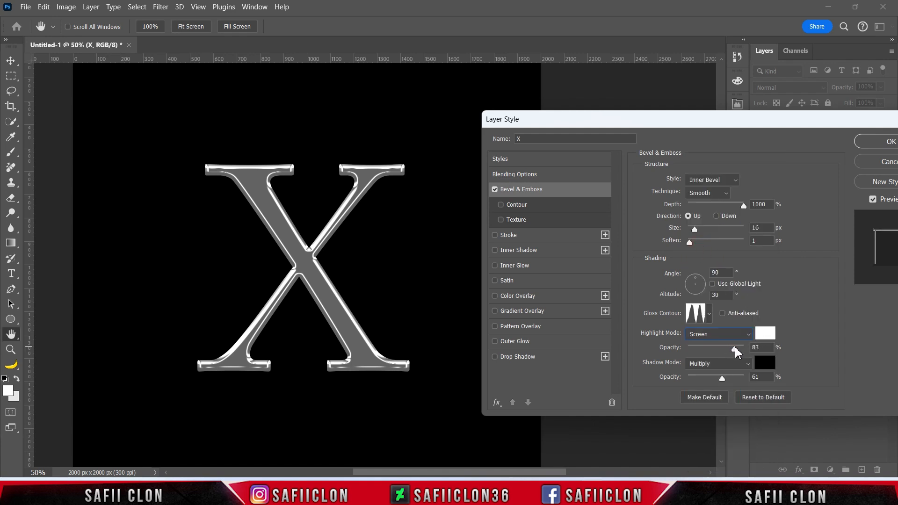
left_click(723, 364)
left_click(702, 187)
left_click_drag(722, 382, 707, 381)
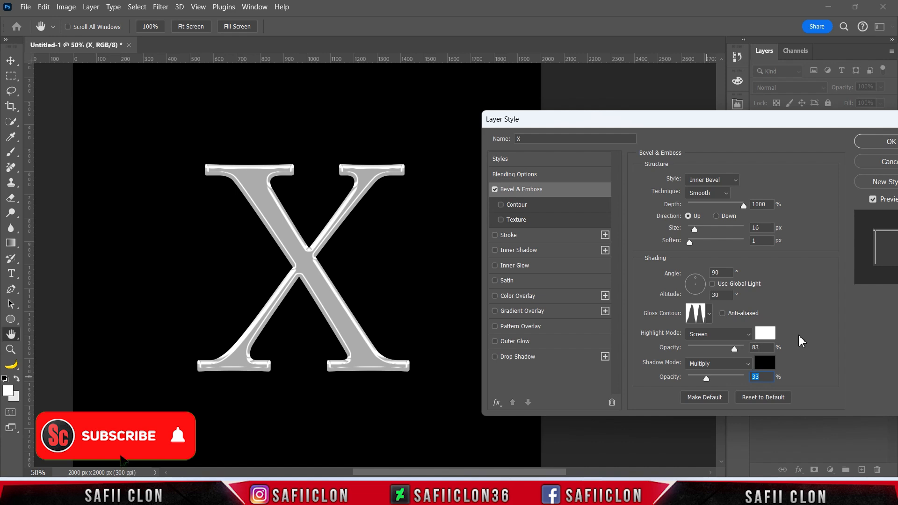
Add an Inner Shadow to the X in Multiply mode with black colour and 54% opacity.
left_click(526, 253)
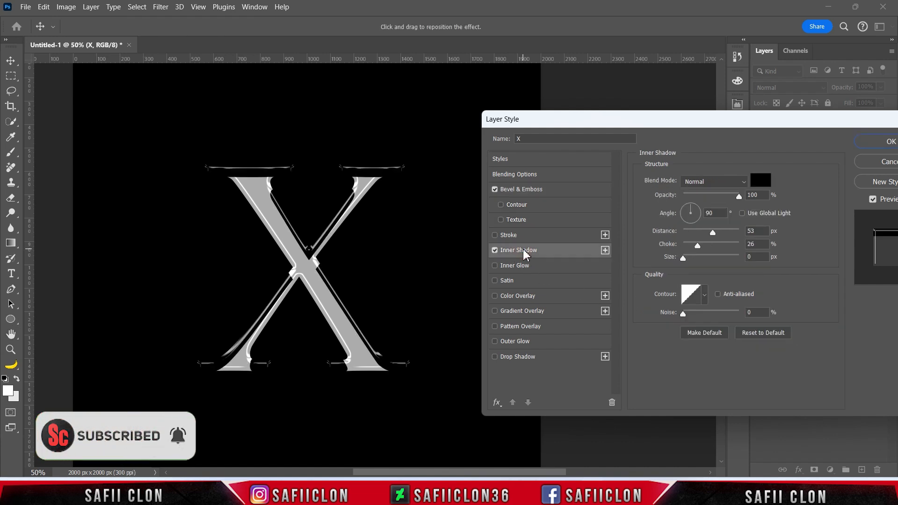
left_click(702, 182)
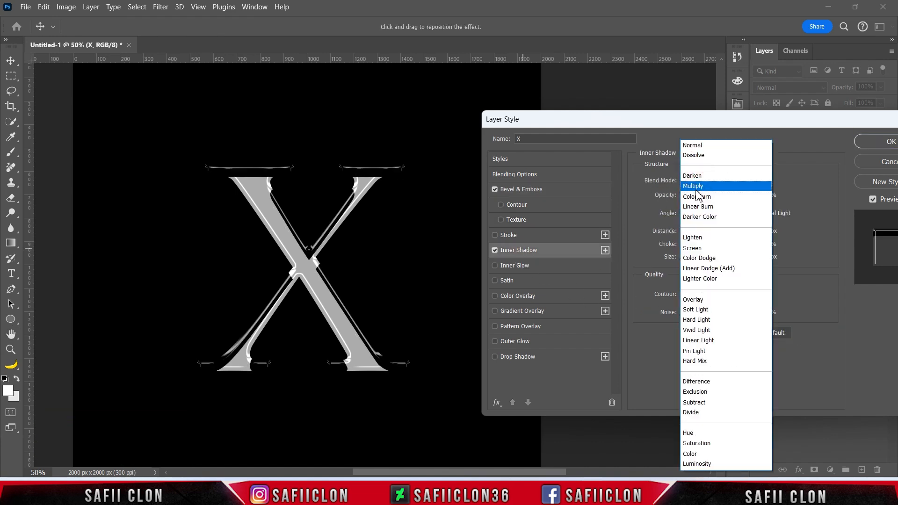
left_click(697, 187)
left_click(761, 181)
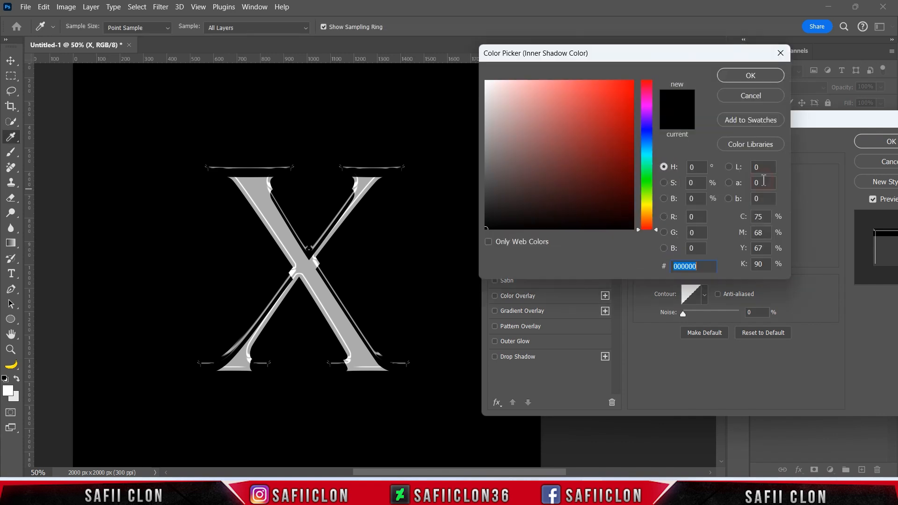
left_click(750, 75)
left_click(731, 198)
left_click_drag(733, 198, 716, 199)
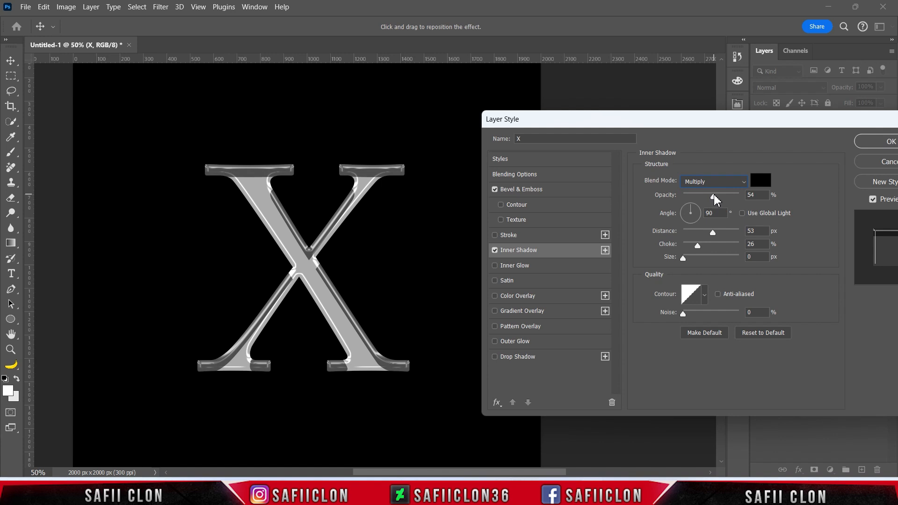
Set the inner shadow's distance to 12 px, choke to 10% and size to 35 px.
key("Tab")
left_click_drag(712, 234, 691, 247)
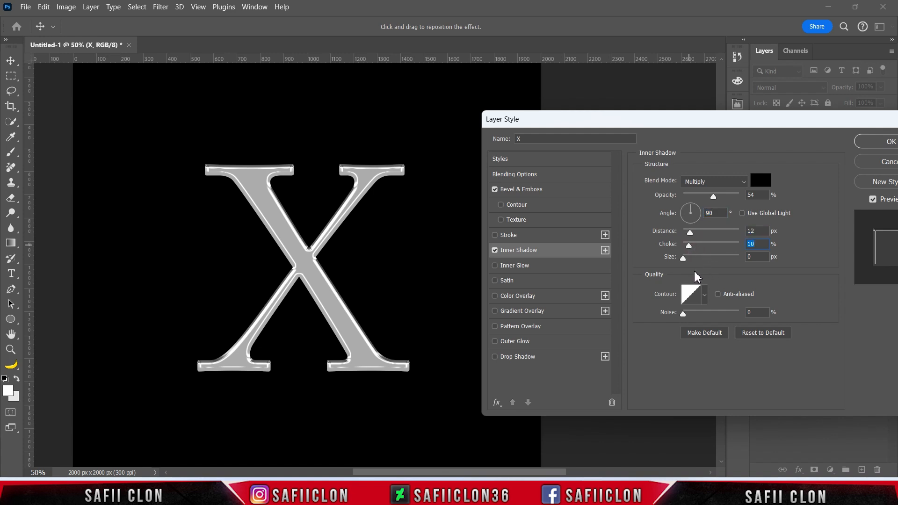
left_click_drag(685, 262, 699, 263)
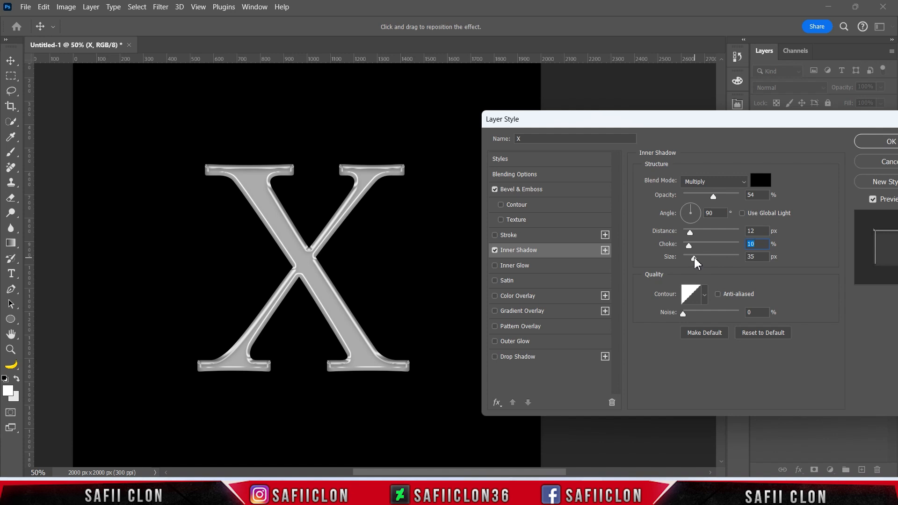
left_click(694, 258)
Add a Satin effect to the X in Normal mode with black colour and 41% opacity.
left_click(518, 283)
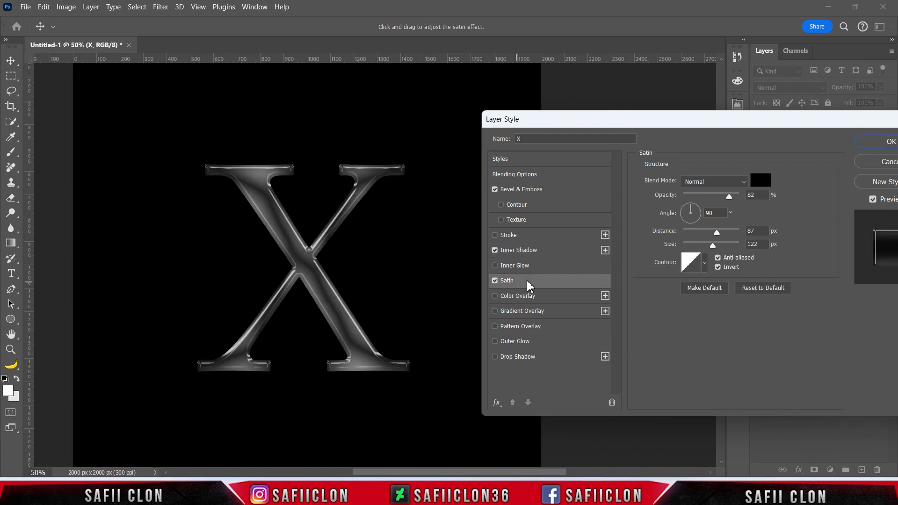
left_click(719, 183)
left_click(702, 143)
left_click(758, 181)
left_click(750, 76)
left_click_drag(731, 202, 707, 199)
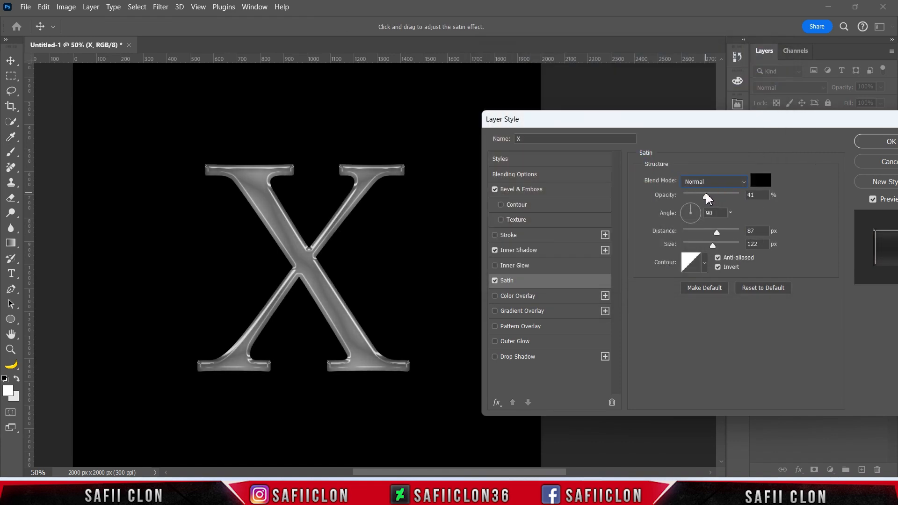
Set the satin's distance to 16 px and size to 10 px, and give it the triple-peak contour preset.
key("Tab")
mouse_move(719, 233)
left_mouse_down()
mouse_move(692, 227)
mouse_move(706, 247)
mouse_move(692, 243)
left_mouse_up()
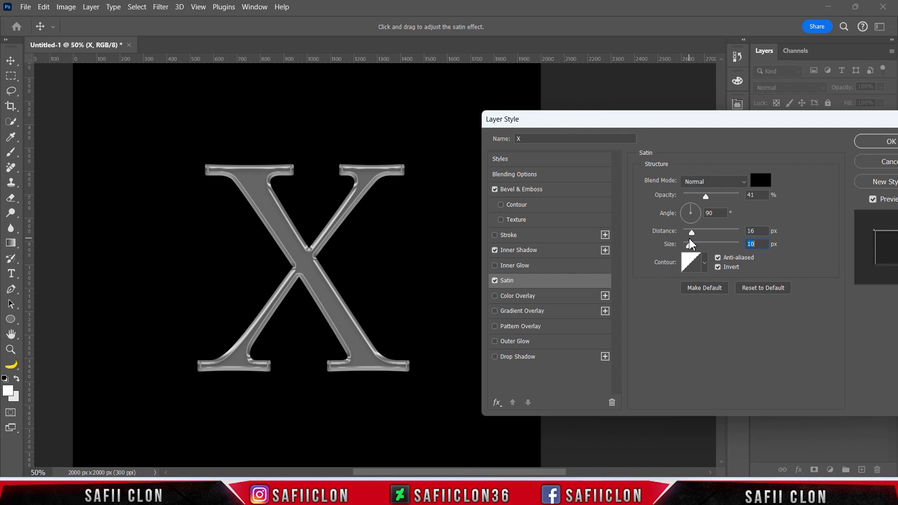
left_click(706, 266)
left_click(671, 308)
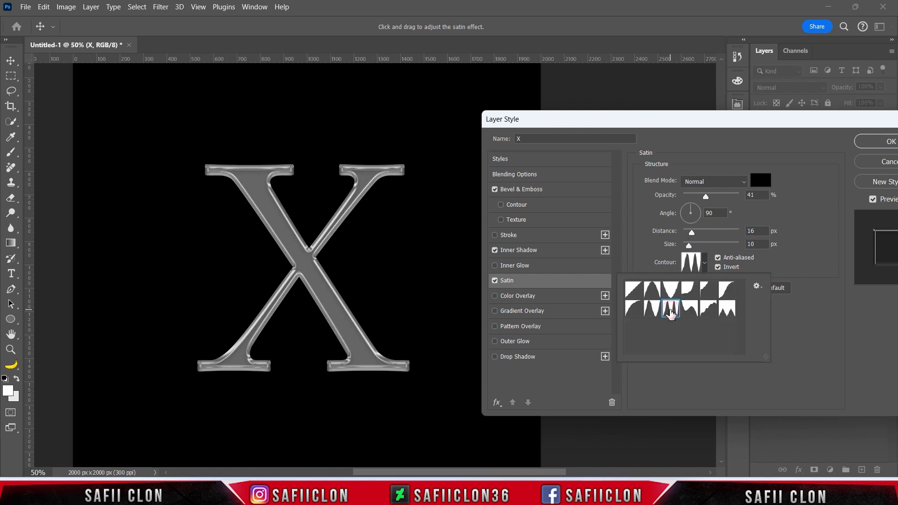
left_click(703, 263)
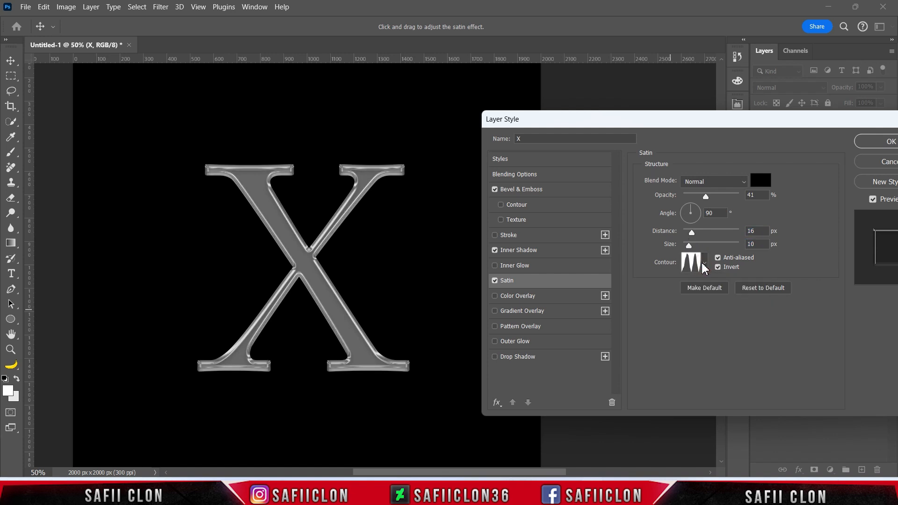
Add a Gradient Overlay to the X in Normal mode.
left_click(532, 315)
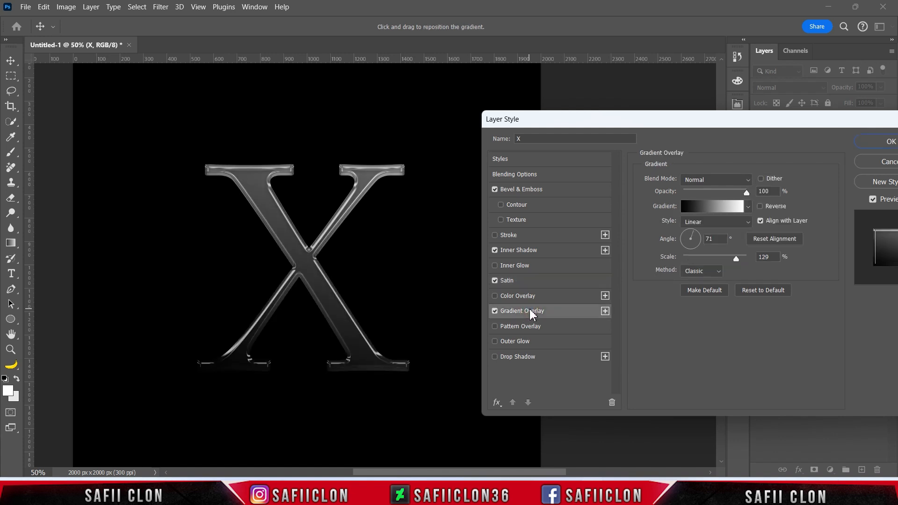
left_click(715, 180)
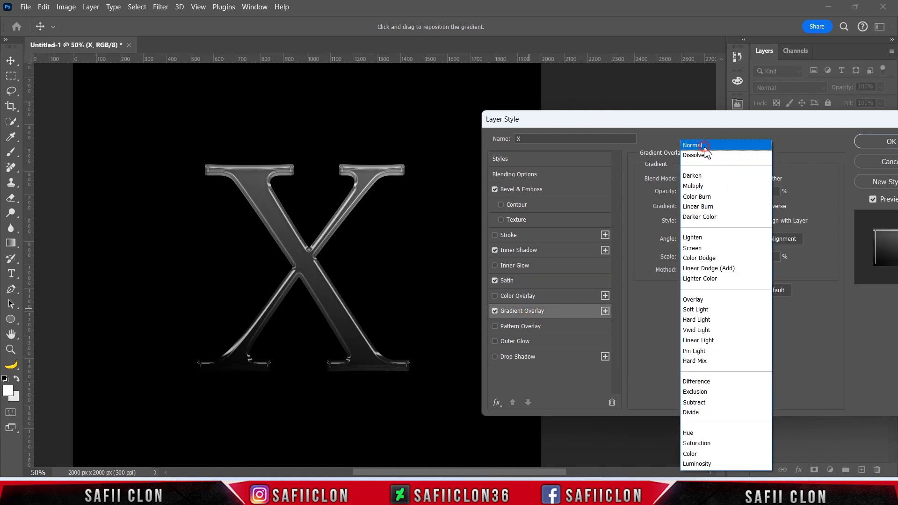
left_click(705, 147)
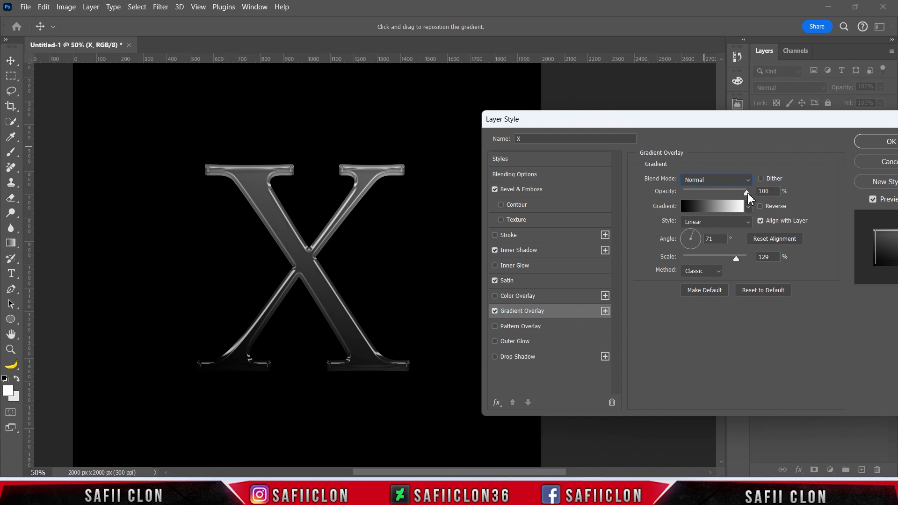
Load the basic black-to-white preset for the overlay gradient and recolour its black start stop to ffffff.
left_click(708, 208)
left_click(581, 111)
left_click(633, 129)
left_click(577, 293)
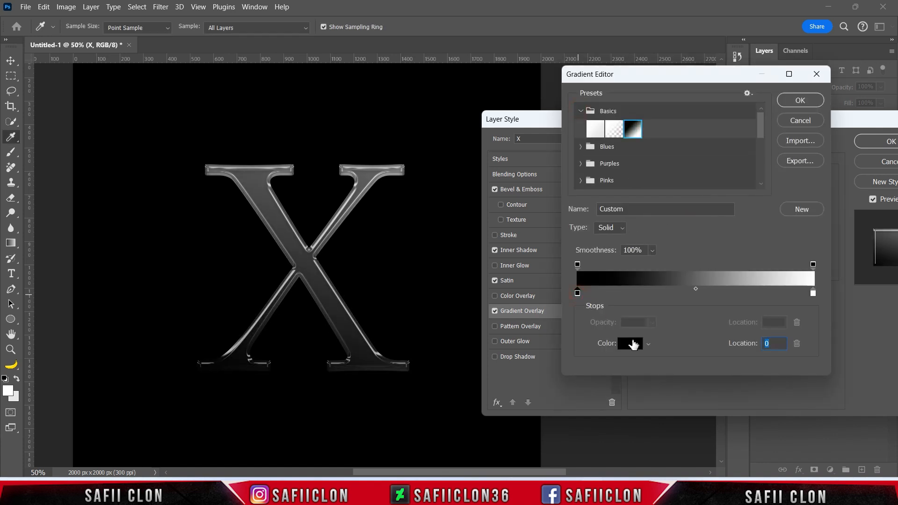
left_click(630, 344)
left_click(740, 76)
left_click(632, 344)
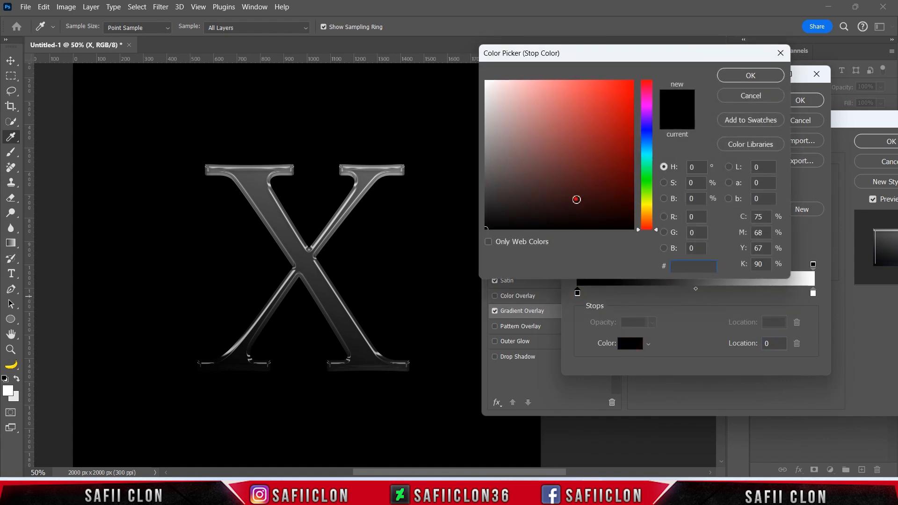
type("ffffff")
left_click(741, 76)
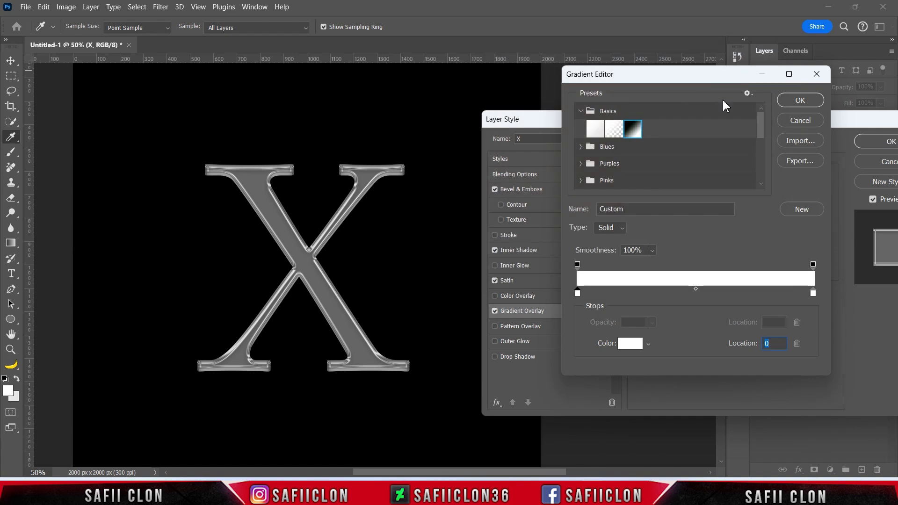
Add a colour stop near the middle of the gradient and set its colour to ffffff.
left_click_drag(641, 294, 687, 293)
left_click(631, 343)
type("ffffff")
left_click(744, 76)
Add a 3f3f3f stop just after the middle white stop and shift the pair so the grey one sits at 38%.
left_click(699, 294)
left_click_drag(699, 294, 692, 294)
left_click(638, 345)
left_click(611, 165)
left_click(541, 165)
type("3f3f3f")
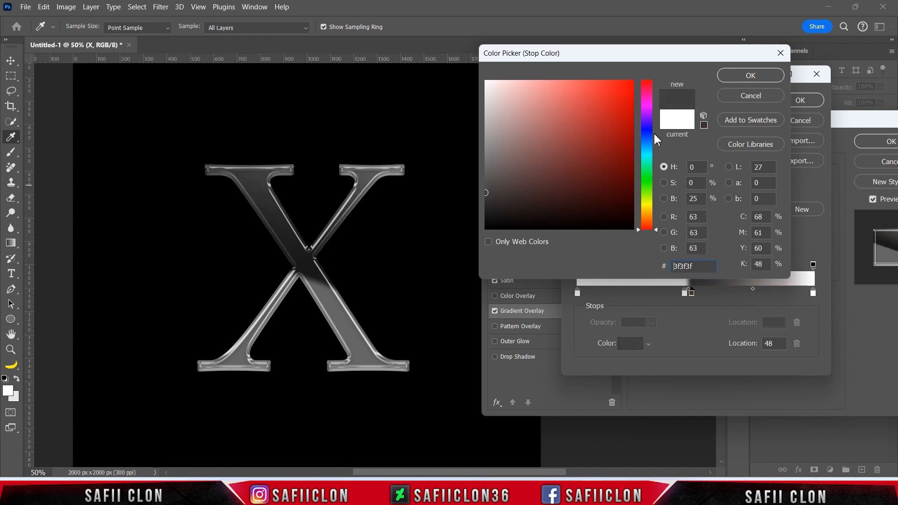
left_click(750, 77)
mouse_move(685, 295)
left_mouse_down()
mouse_move(660, 296)
mouse_move(668, 300)
left_mouse_up()
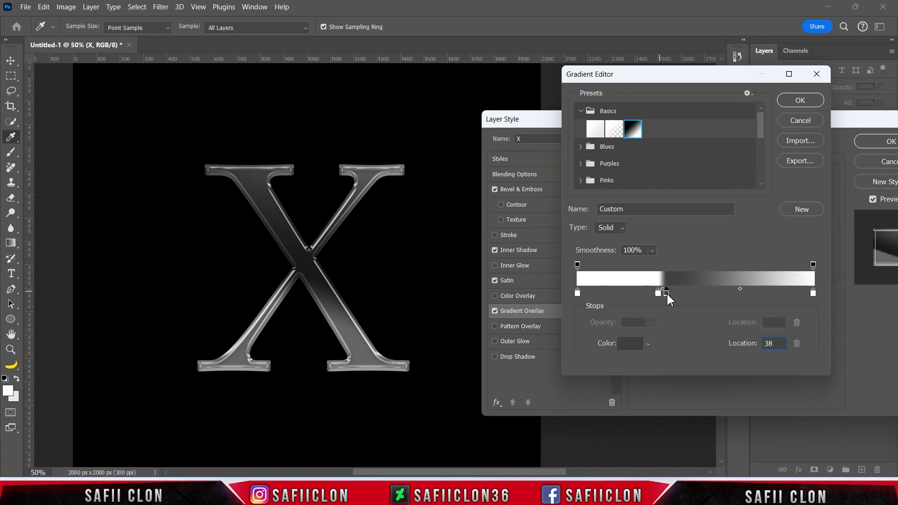
Add a second adjacent pair of white (ffffff) and dark grey stops, placing the grey one at 72%.
left_click_drag(725, 296, 748, 294)
left_click(639, 347)
type("ffffff")
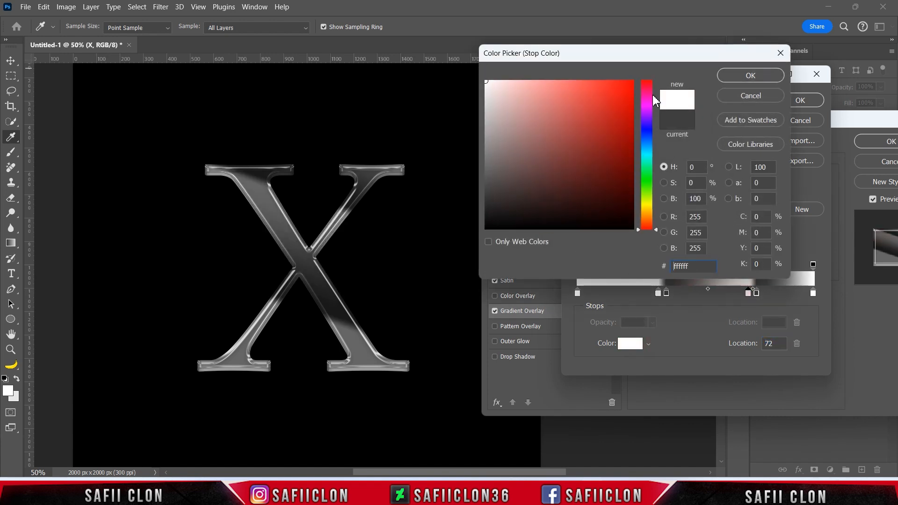
left_click(752, 75)
mouse_move(750, 296)
left_mouse_down()
mouse_move(740, 296)
mouse_move(748, 296)
left_mouse_up()
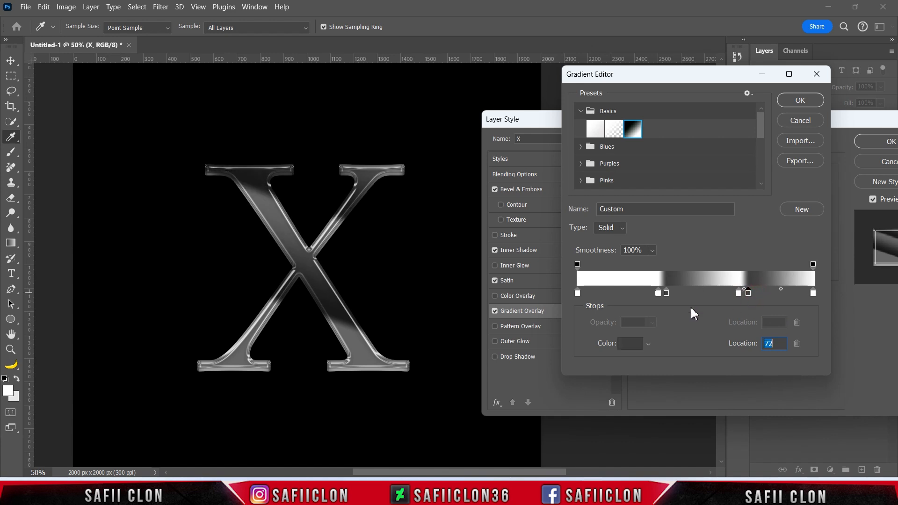
Move the two dark grey stops to 32% and 69% with their white neighbours just before them, and accept the gradient.
left_click_drag(657, 295, 651, 294)
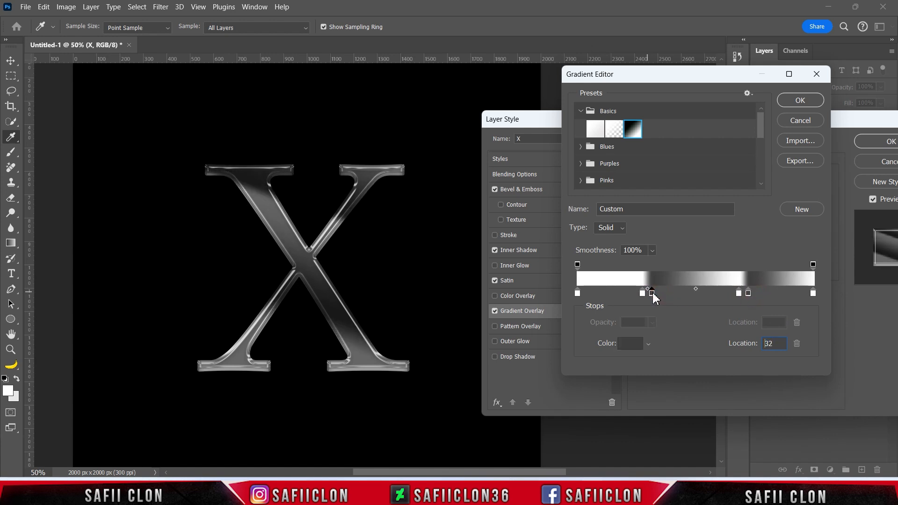
left_click_drag(738, 295, 741, 295)
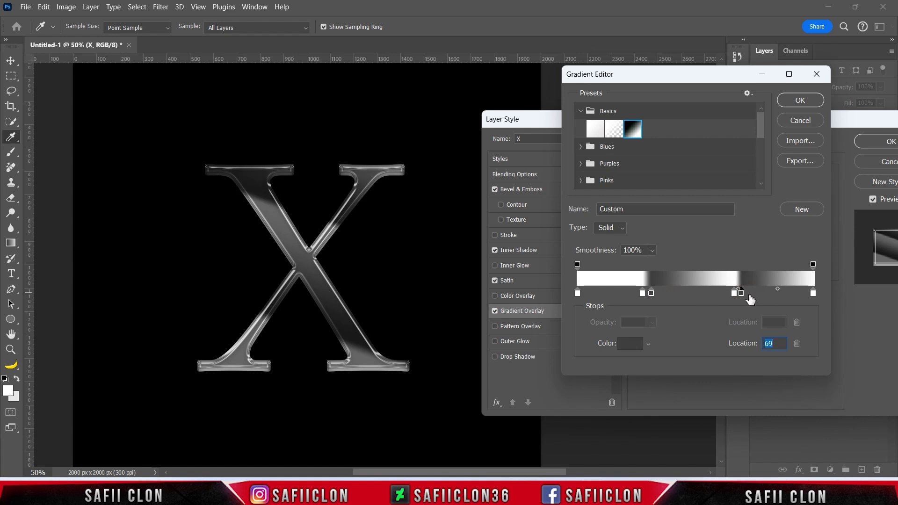
left_click(813, 295)
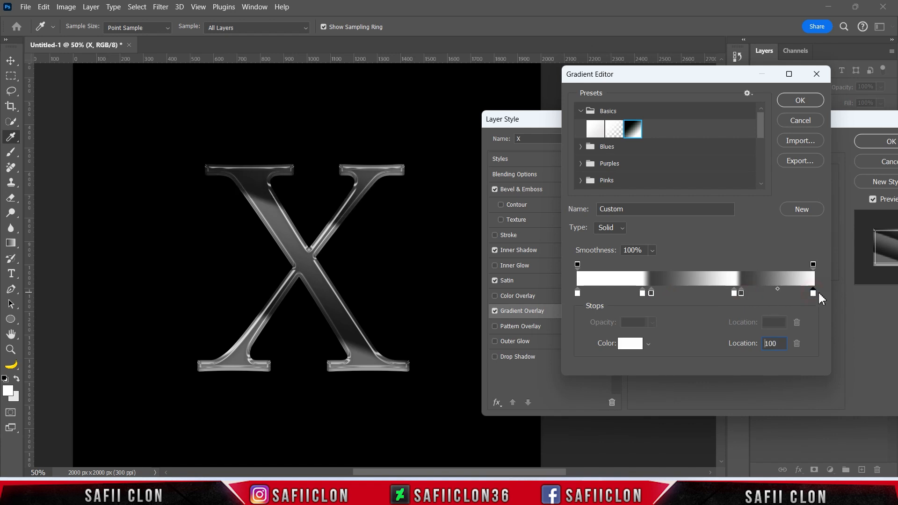
left_click(799, 101)
Set the gradient overlay's style to Linear, its angle to -33° and its scale to 125%.
left_click(724, 222)
left_click(700, 236)
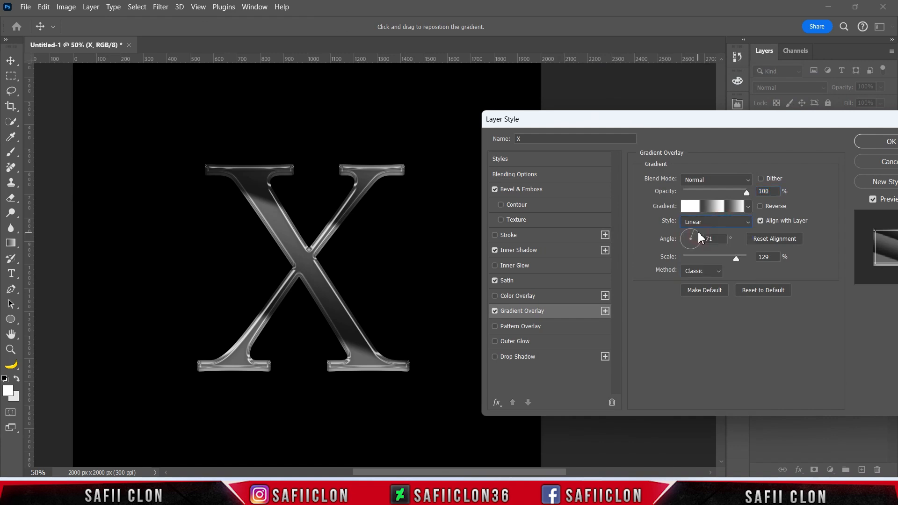
left_click_drag(698, 236, 700, 243)
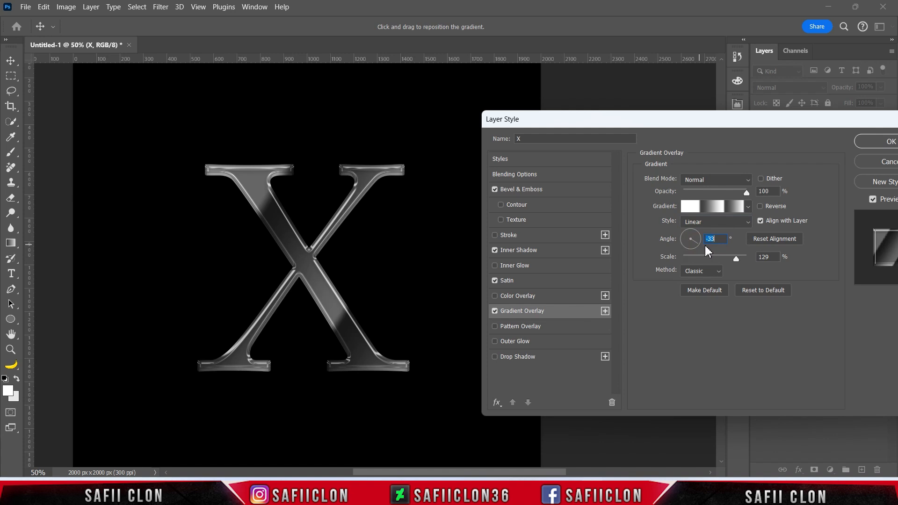
left_click_drag(734, 258, 735, 259)
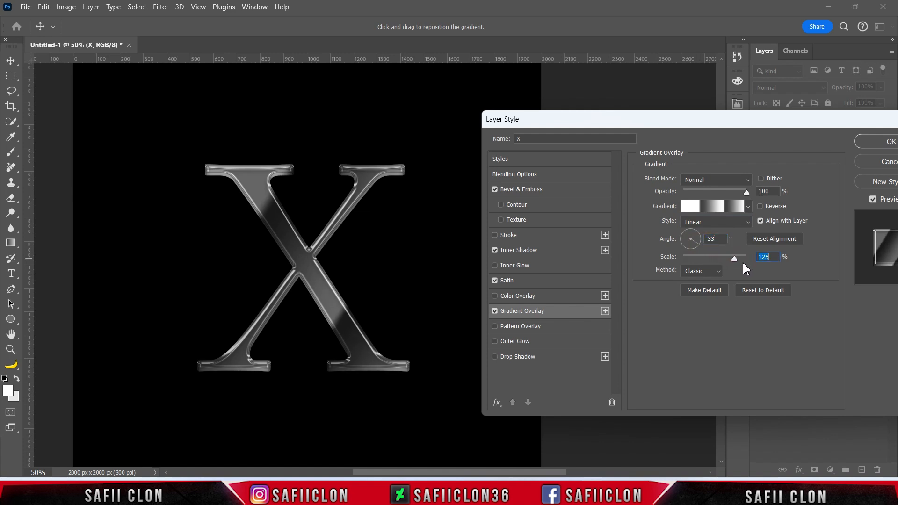
left_click_drag(306, 265, 306, 265)
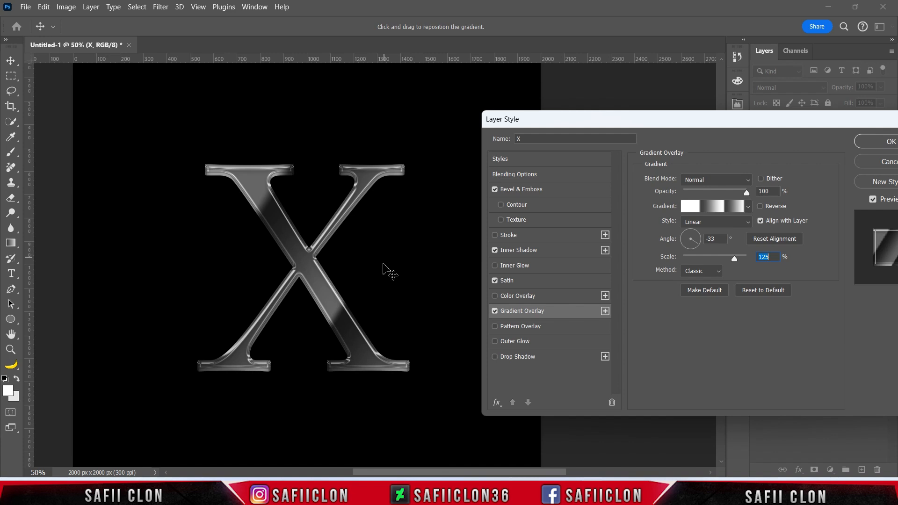
Add an Outer Glow to the X in Normal mode with white colour, 40% opacity and 9% noise.
left_click(514, 342)
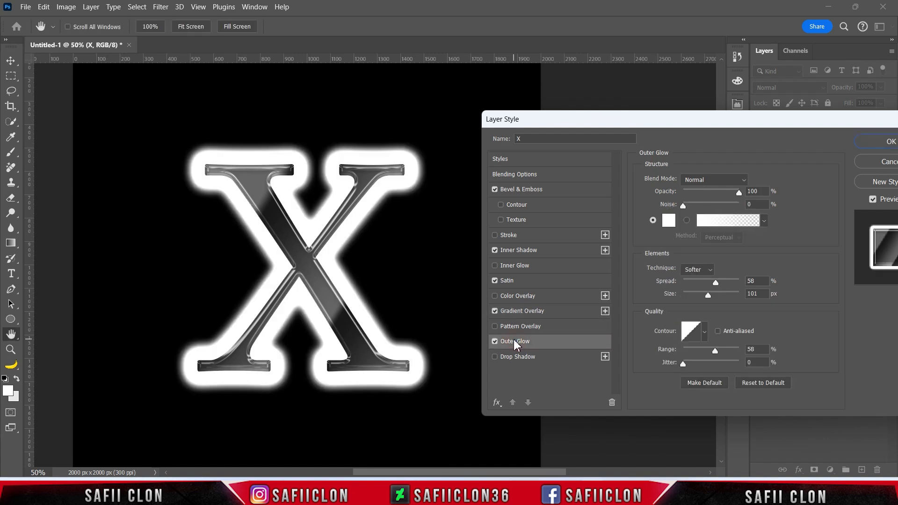
left_click(712, 179)
left_click(694, 146)
left_click_drag(738, 193, 706, 194)
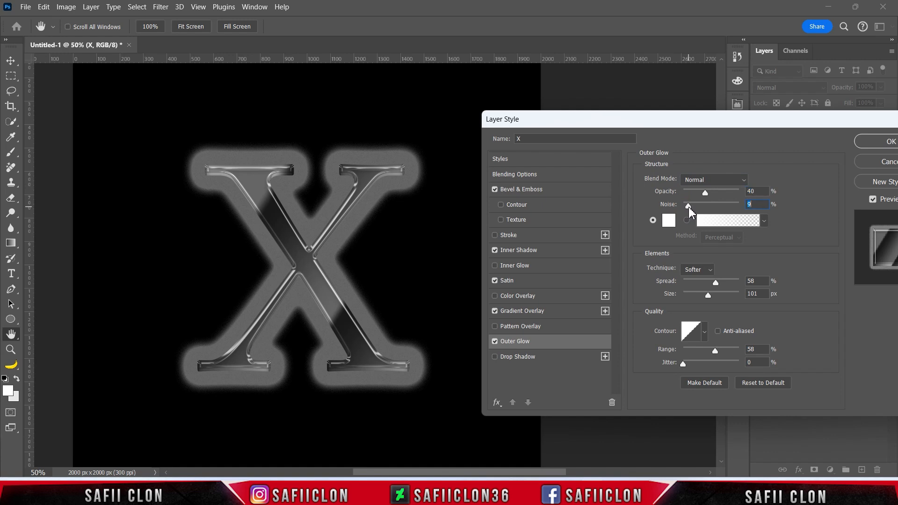
left_click(669, 221)
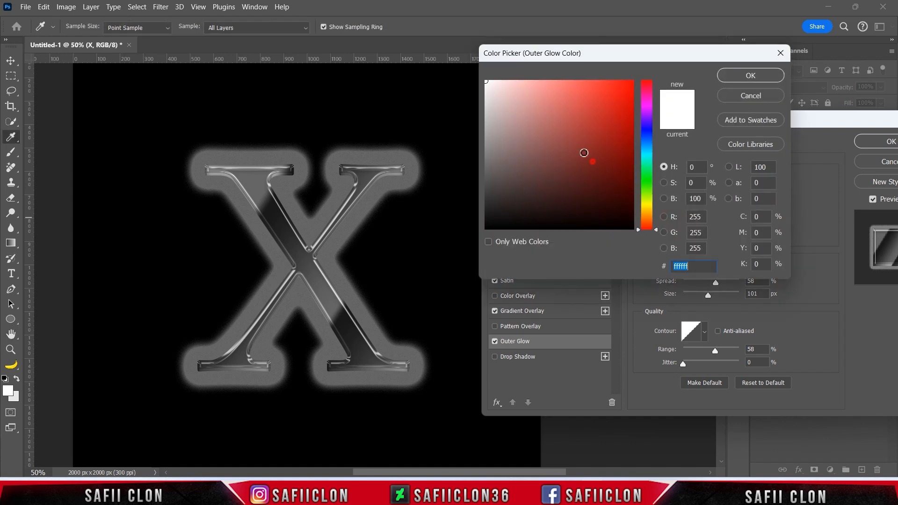
left_click(750, 75)
Set the outer glow's spread to 45% and its size slightly above 21 px, and apply the layer style.
left_click_drag(715, 284, 691, 293)
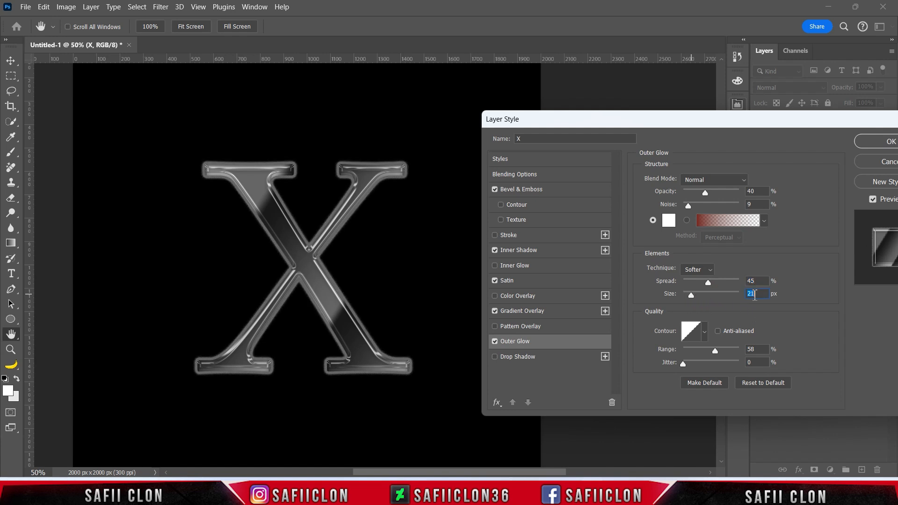
left_click_drag(694, 293, 692, 294)
left_click_drag(842, 114, 680, 114)
left_click(748, 142)
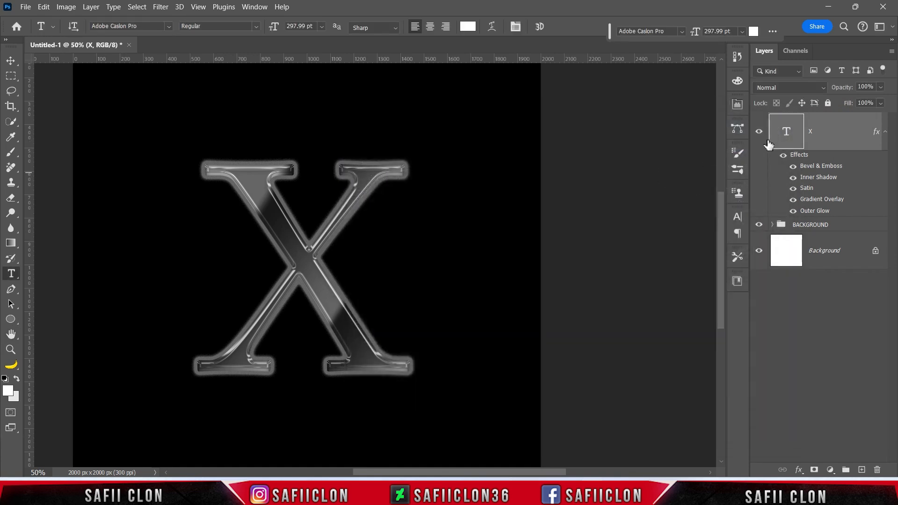
Toggle the X layer's visibility to compare the canvas with and without the styled letter.
left_click(760, 133)
left_click(759, 132)
left_click(759, 132)
left_click(760, 132)
Put the X layer into a new group named TEXT and collapse the group.
right_click(837, 131)
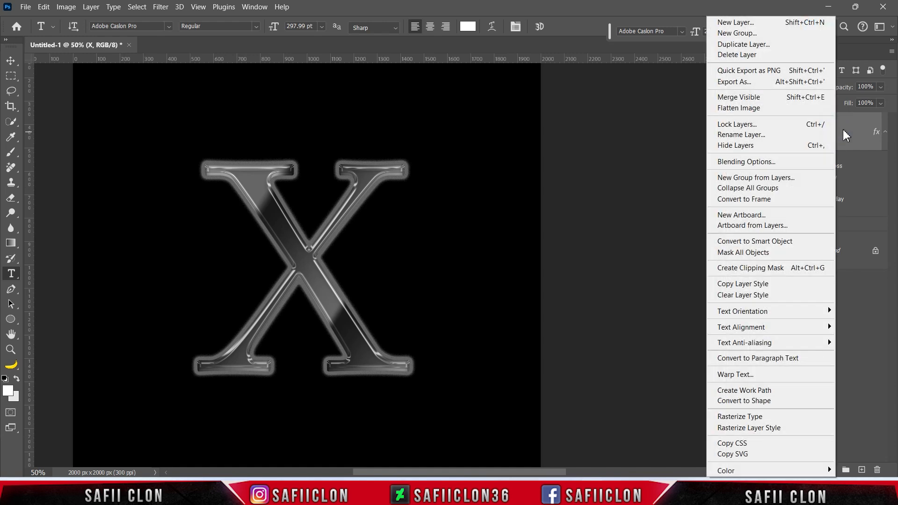
left_click(769, 183)
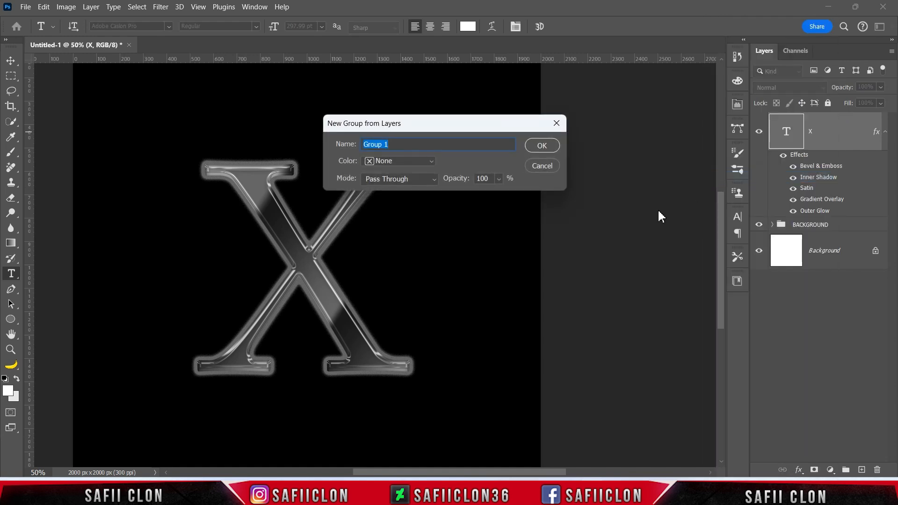
type("TEXT")
left_click(542, 145)
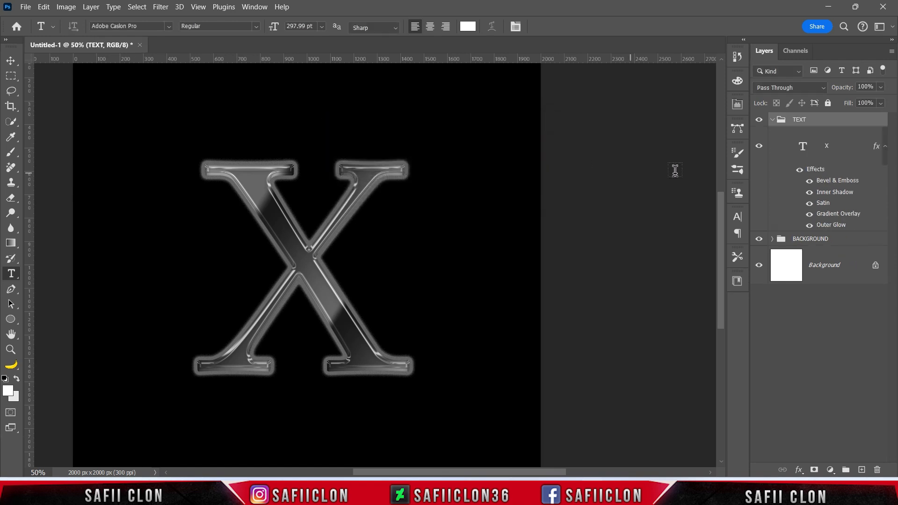
left_click(772, 120)
Toggle the TEXT group's visibility to check what it contains.
left_click(759, 120)
left_click(759, 120)
left_click(760, 120)
left_click(759, 121)
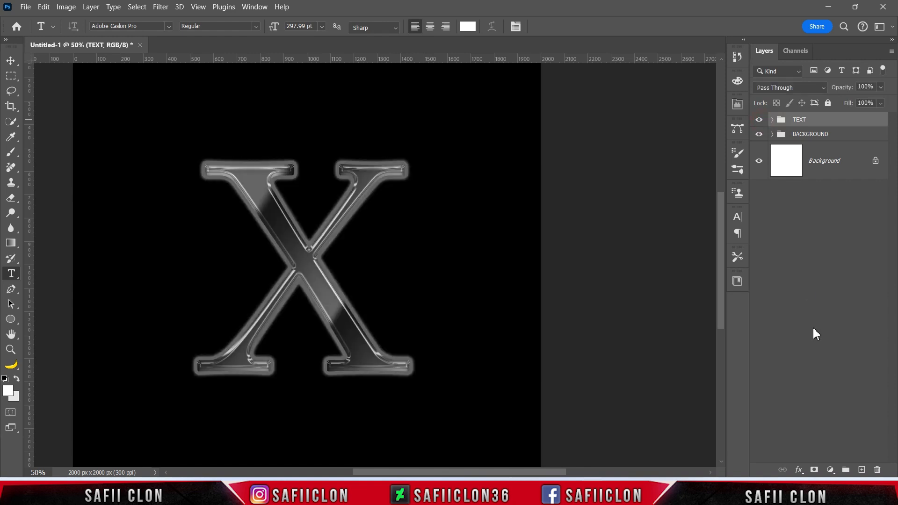
Add a Curves adjustment layer above the TEXT group with a curve point at input 183 and output 255.
left_click(832, 470)
left_click(837, 320)
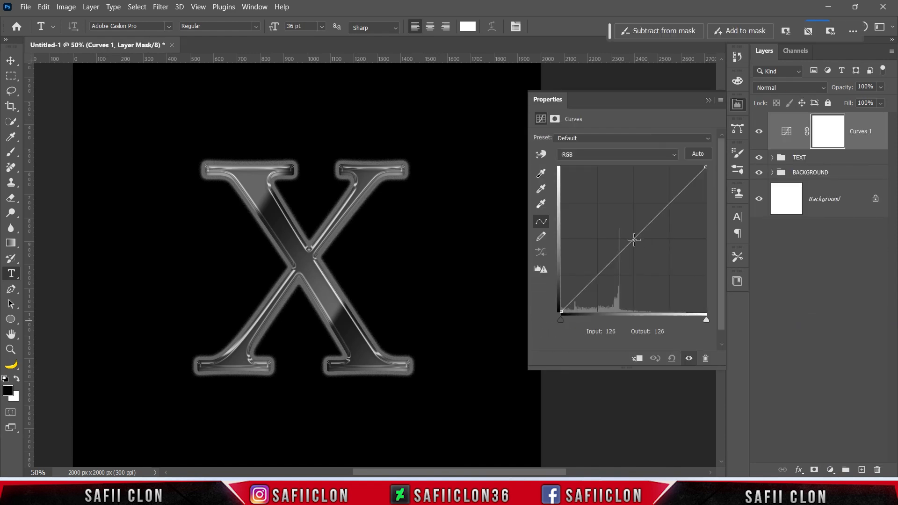
left_click(634, 240)
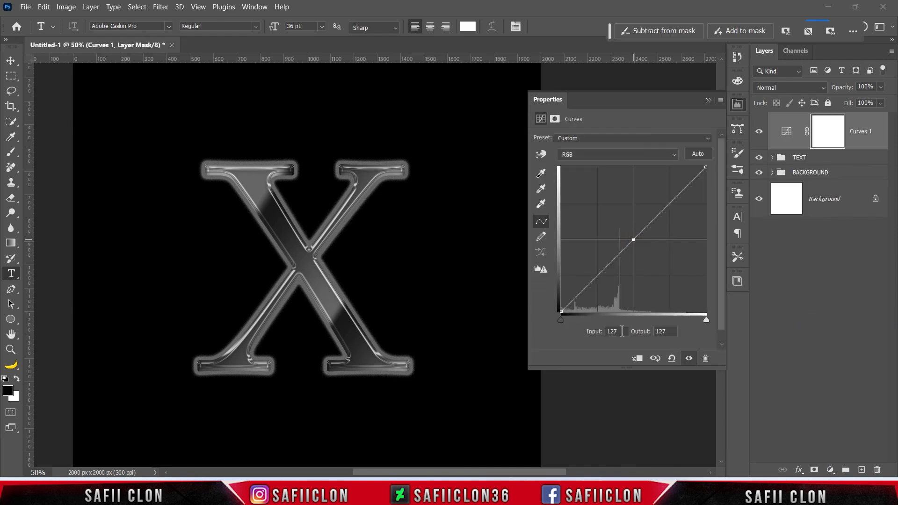
type("183")
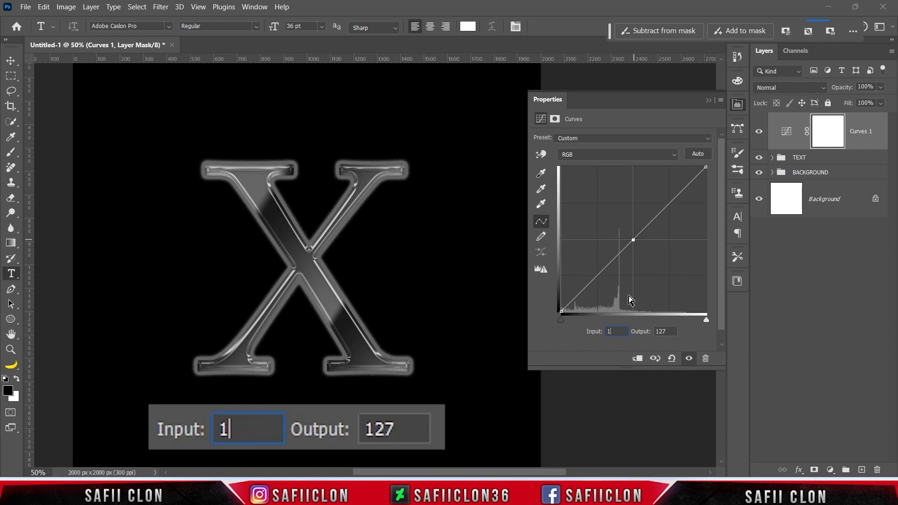
key("Tab")
type("255")
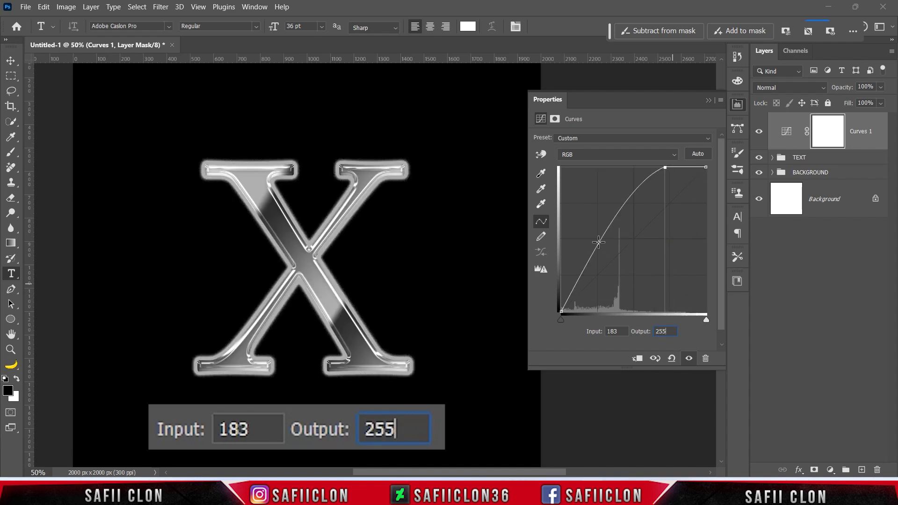
Add a second point to the RGB curve with input 64 and output 37.
left_click(599, 242)
double_click(612, 332)
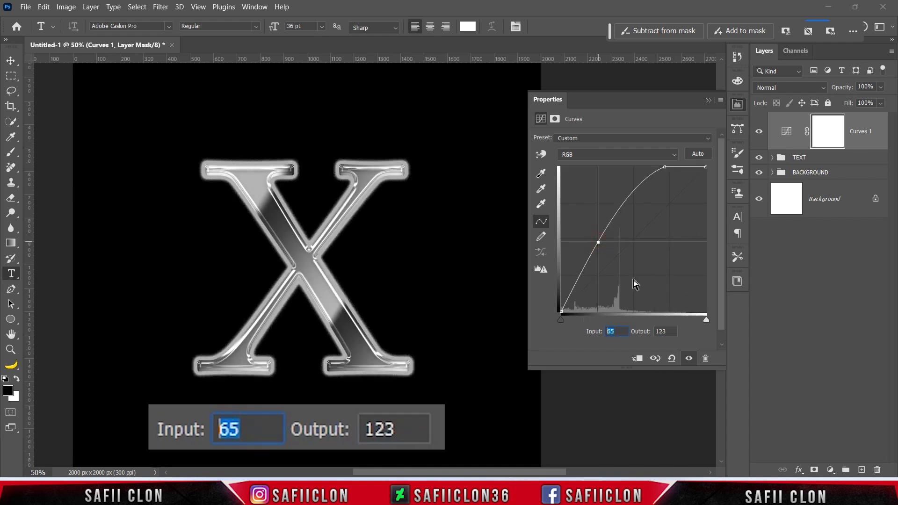
type("64")
key("Tab")
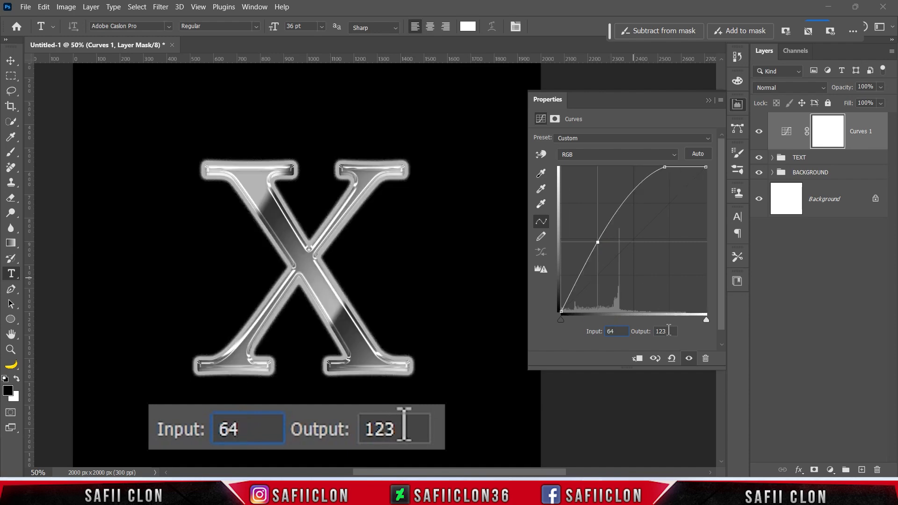
type("37")
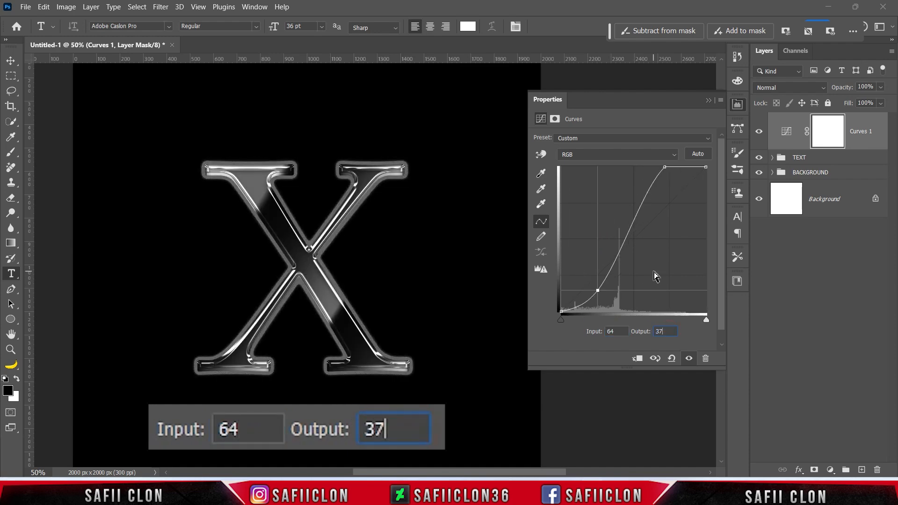
left_click(709, 100)
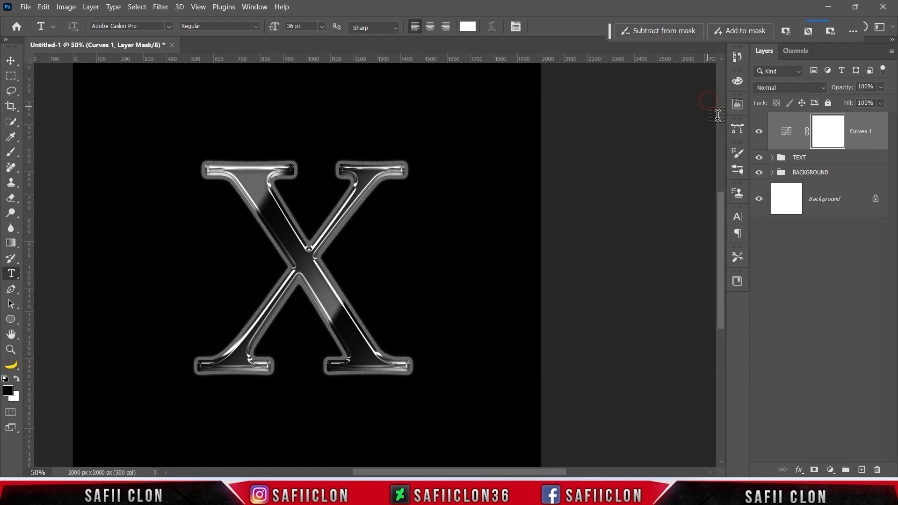
Toggle the Curves layer's visibility to compare the letter with and without the adjustment.
left_click(759, 133)
left_click(760, 133)
left_click(759, 133)
left_click(760, 133)
Add a Gradient Map adjustment layer above Curves, using the Basics black-to-white preset with the first stop set to 000000.
left_click(830, 469)
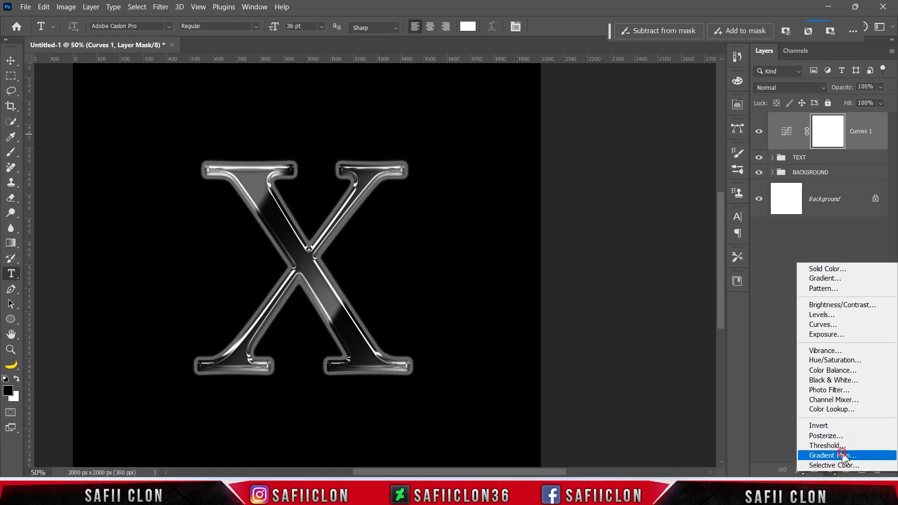
left_click(844, 456)
left_click(606, 140)
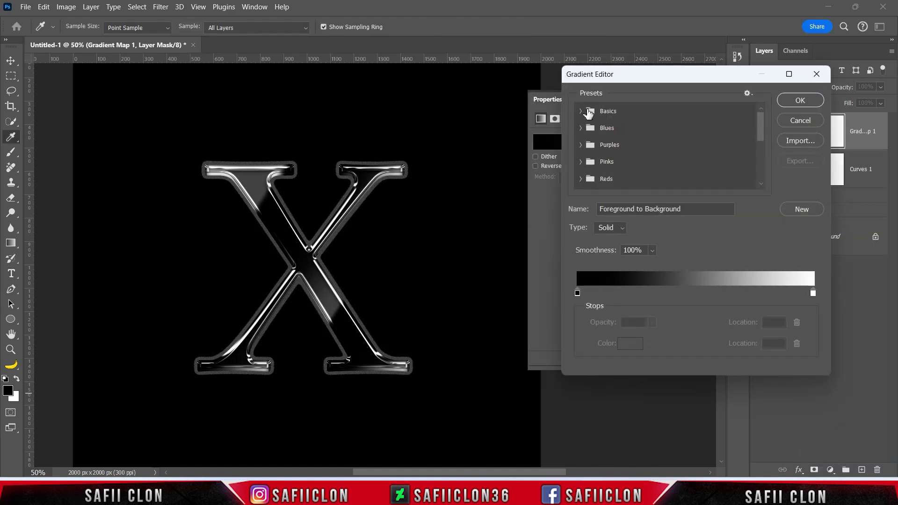
left_click(634, 130)
left_click(577, 293)
left_click(632, 344)
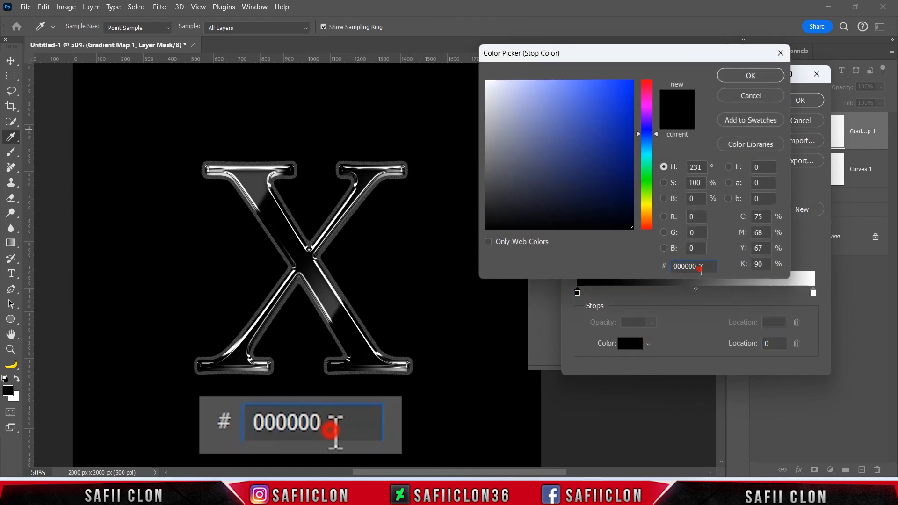
left_click_drag(530, 223, 445, 236)
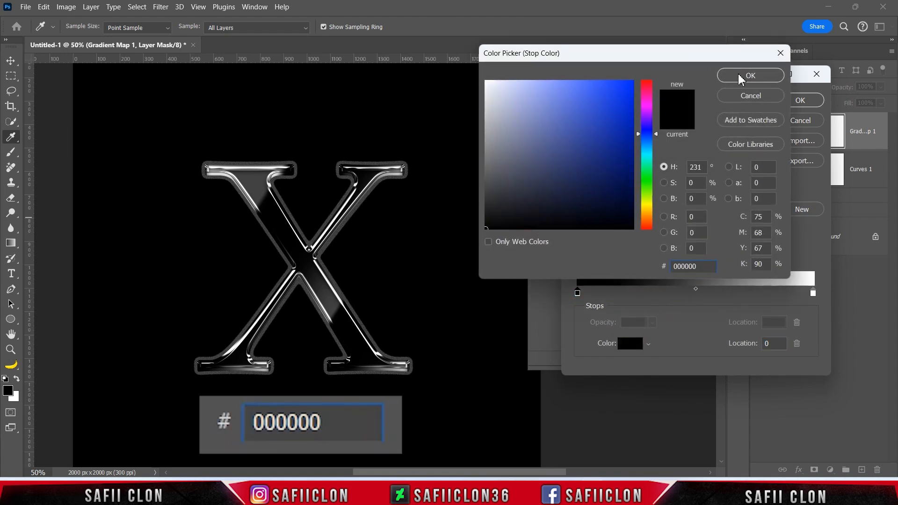
left_click(751, 76)
Add a gradient color stop at location 45 and set its color to 265094.
left_click(662, 294)
left_click_drag(665, 295, 685, 293)
left_click(632, 344)
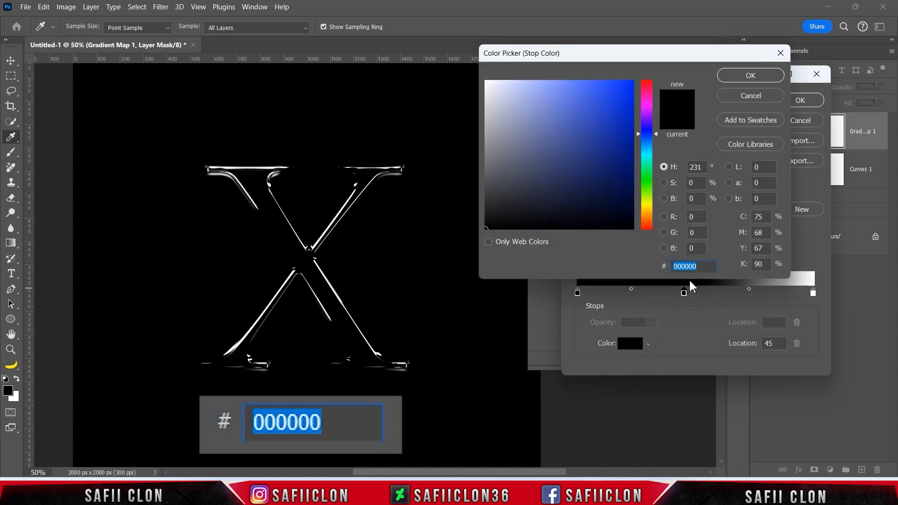
type("26")
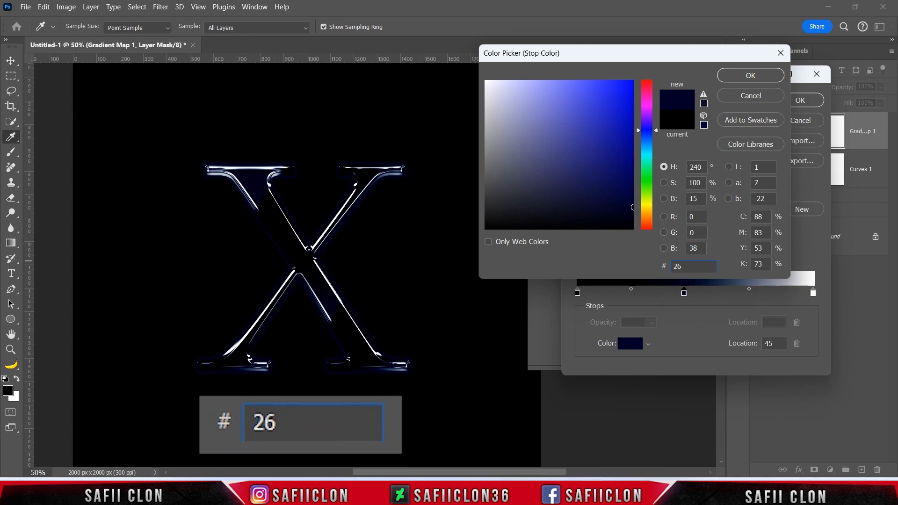
type("5094")
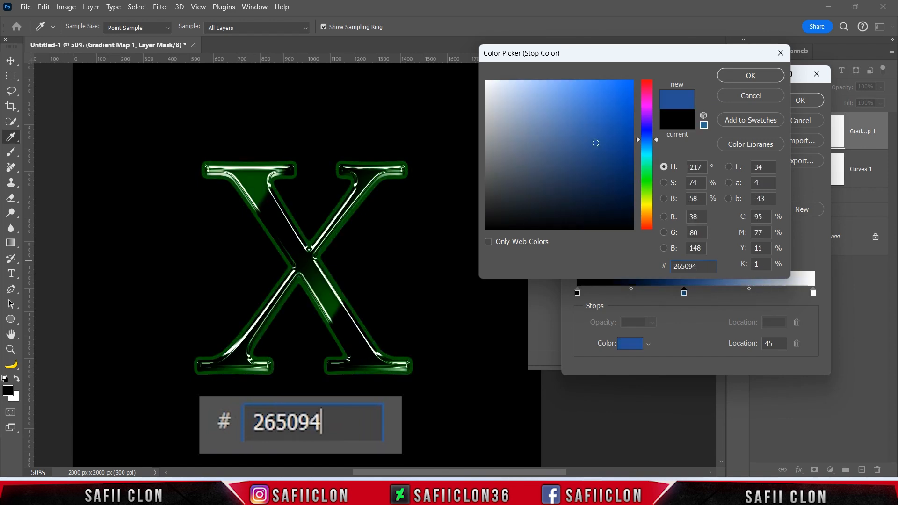
left_click(750, 75)
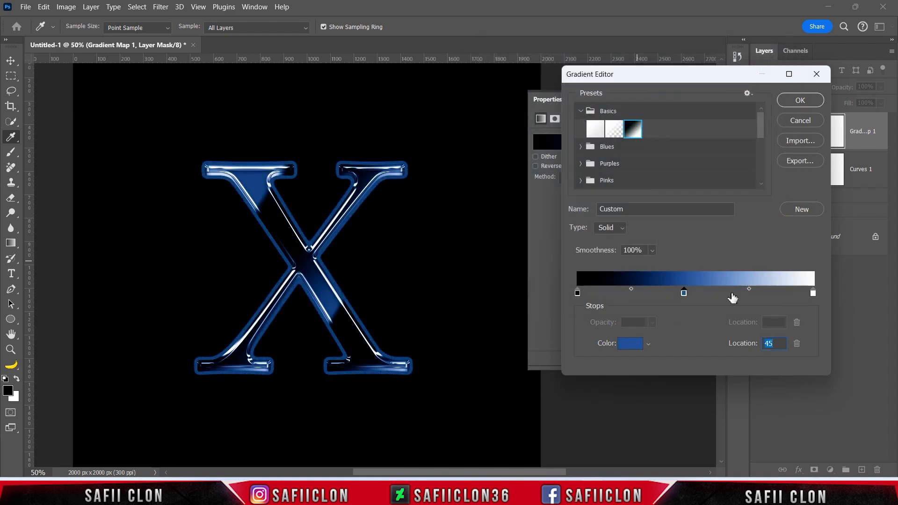
Add a gradient color stop at location 68 and set its color to fffc00.
mouse_move(735, 297)
left_mouse_down()
mouse_move(750, 295)
mouse_move(739, 294)
left_mouse_up()
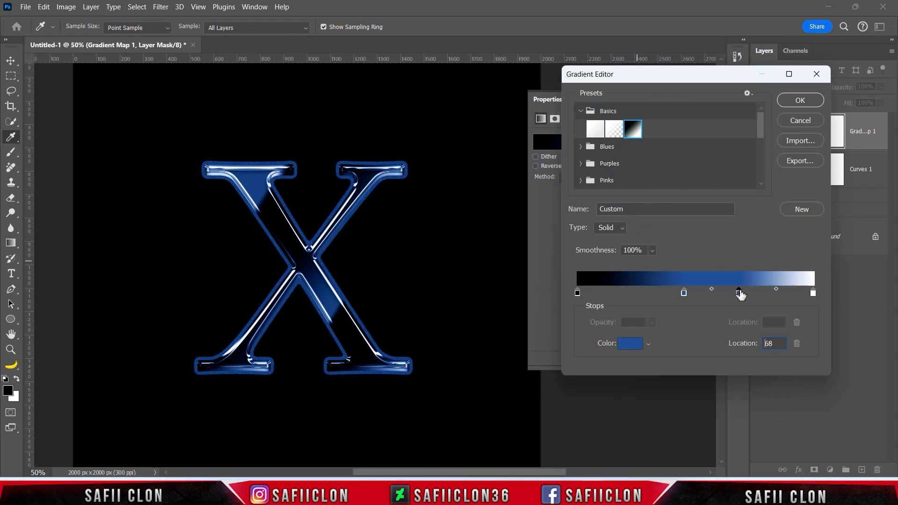
left_click(630, 344)
key("BackSpace")
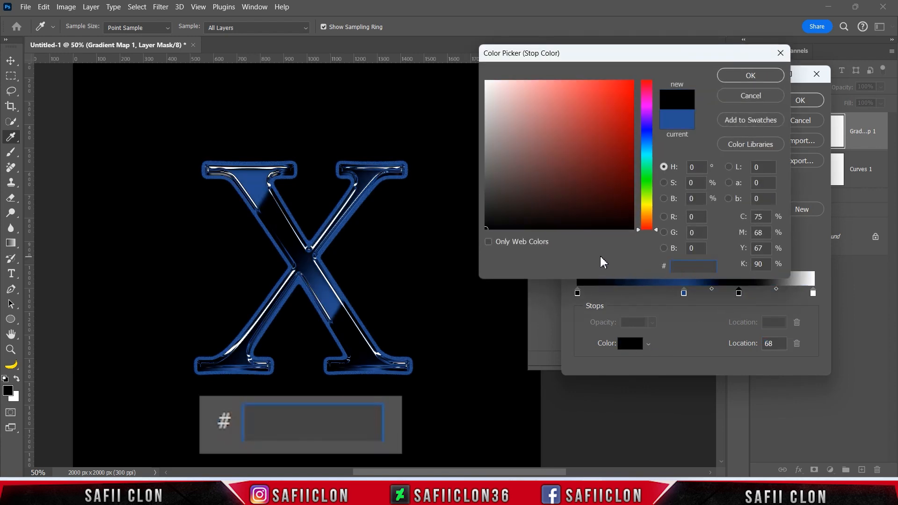
type("fffc00")
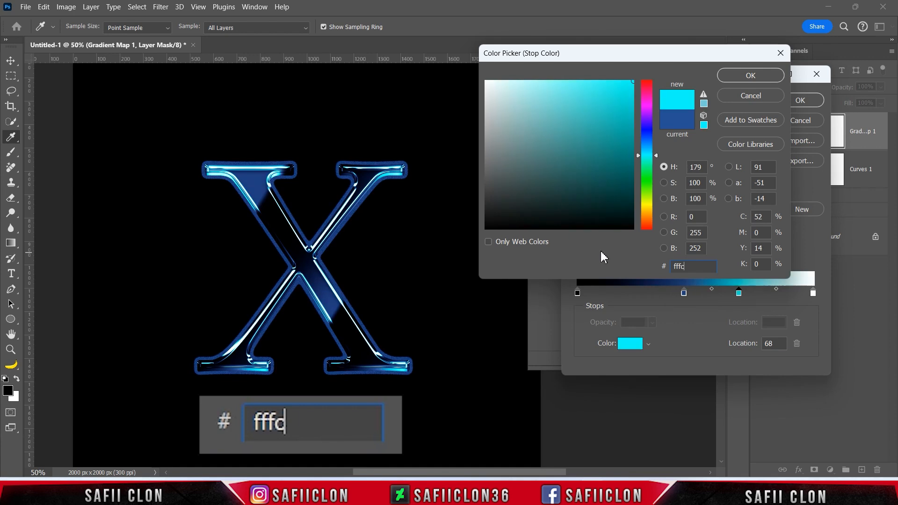
double_click(697, 266)
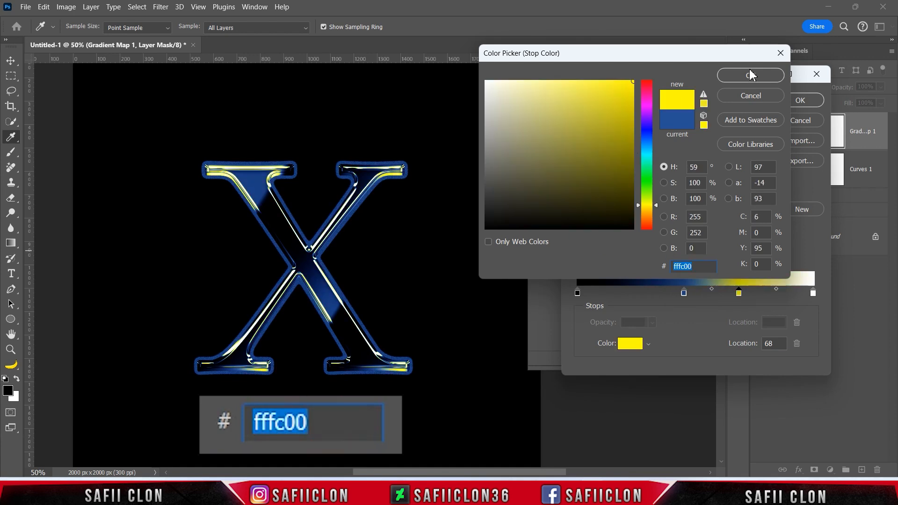
left_click(751, 75)
Set the gradient's end stop at location 100 to color 3cf7fc and accept the edited gradient.
left_click(813, 294)
left_click(636, 344)
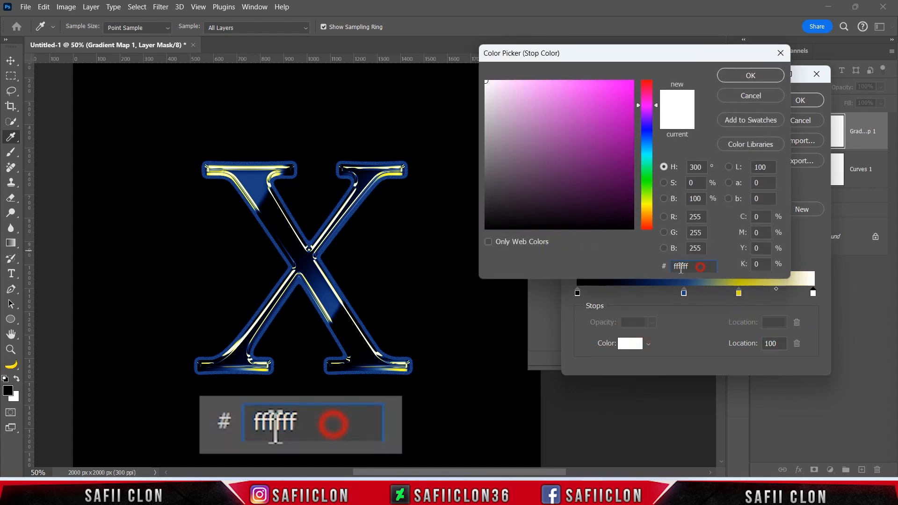
key("BackSpace")
type("3")
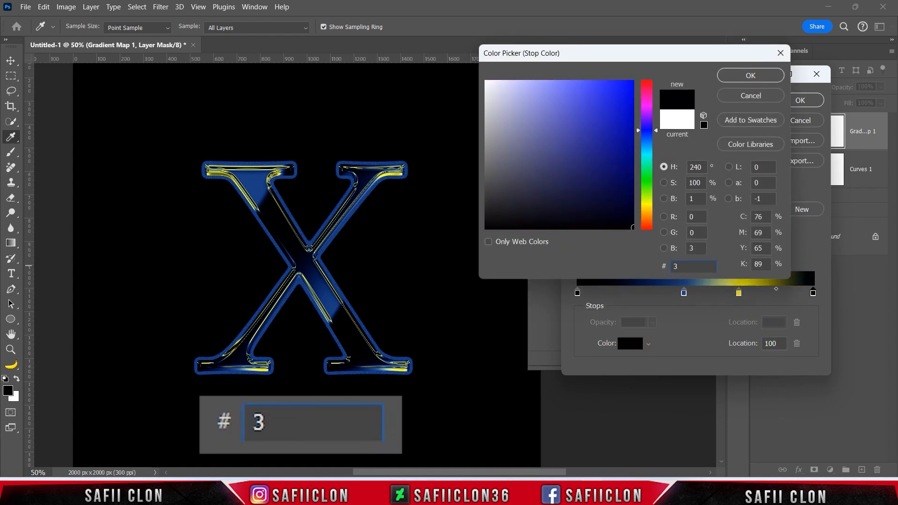
type("cf7fc")
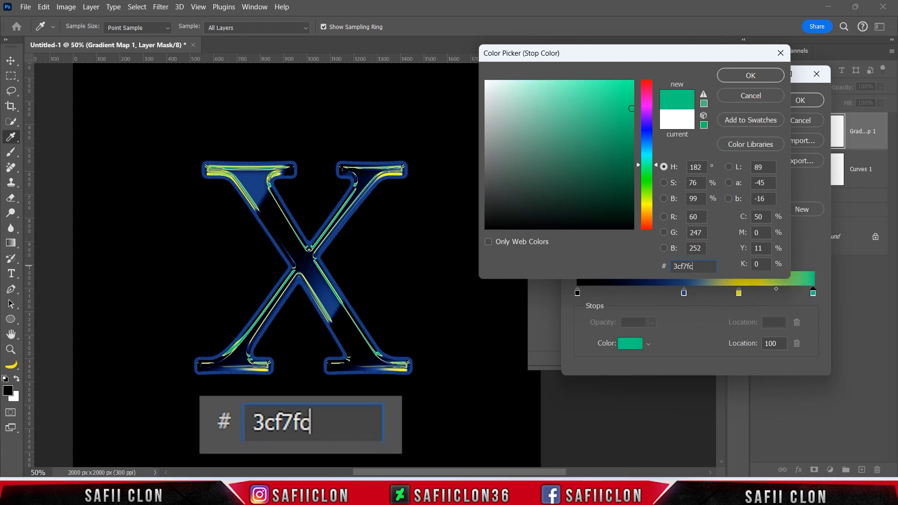
left_click(747, 76)
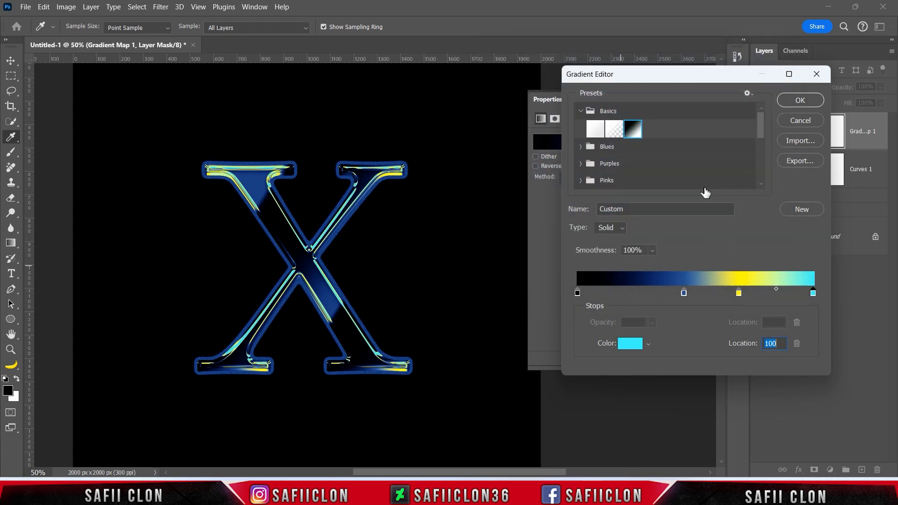
left_click(795, 103)
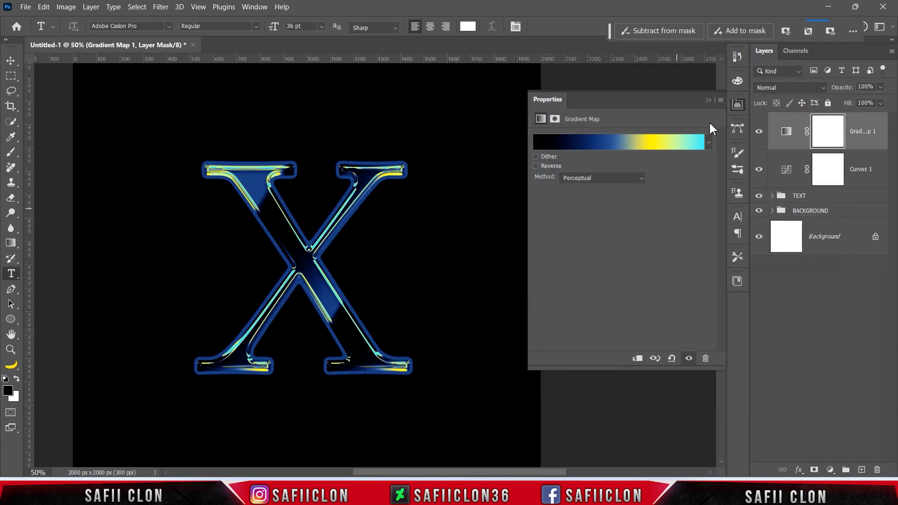
Toggle the Gradient Map layer's visibility to compare the letter with and without the color mapping.
left_click(709, 100)
left_click(760, 132)
left_click(760, 132)
left_click(759, 132)
left_click(760, 133)
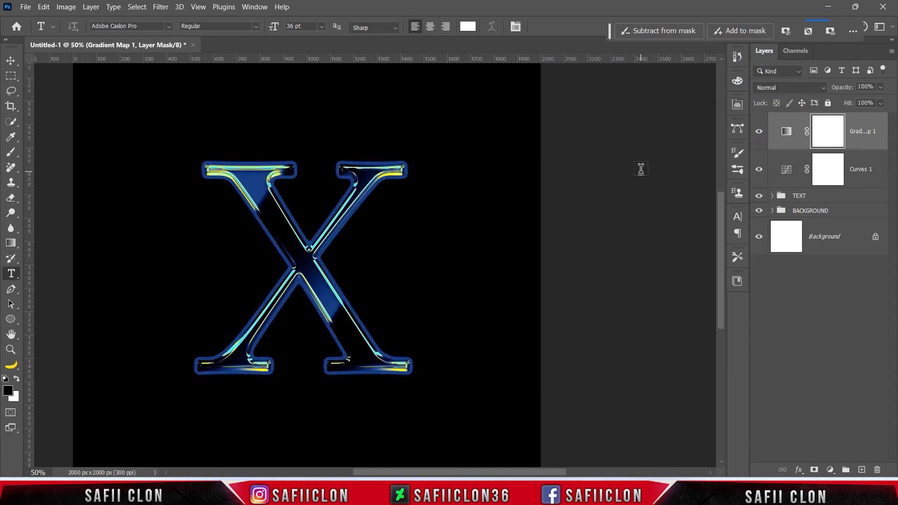
Add a Levels adjustment layer above the Gradient Map with output levels 12 and 253.
left_click(830, 470)
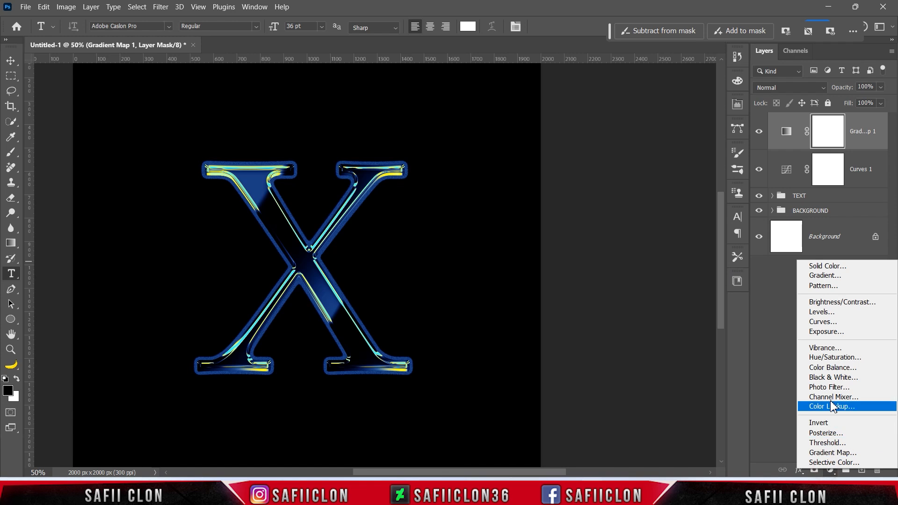
left_click(826, 313)
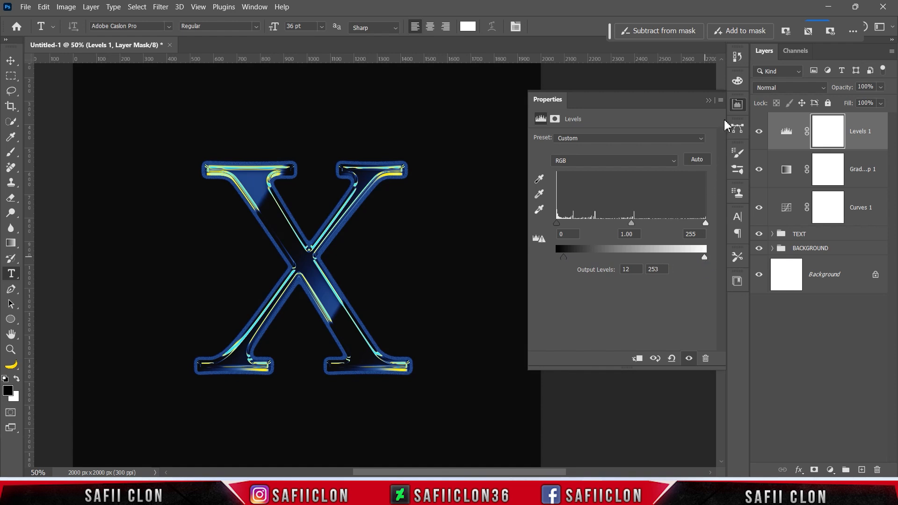
left_click(708, 101)
Toggle the Levels layer's visibility to compare the canvas with and without the adjustment.
left_click(760, 132)
left_click(760, 131)
left_click(759, 132)
left_click(760, 131)
Open the purple-and-pink texture photo from the X Album folder and place it in the X document between the TEXT and BACKGROUND groups.
key("ctrl+minus")
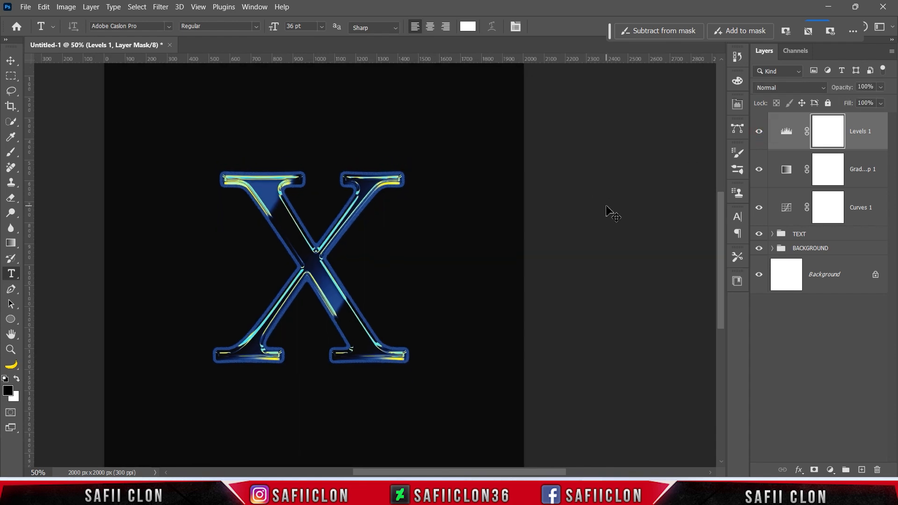
left_click(25, 7)
left_click(51, 33)
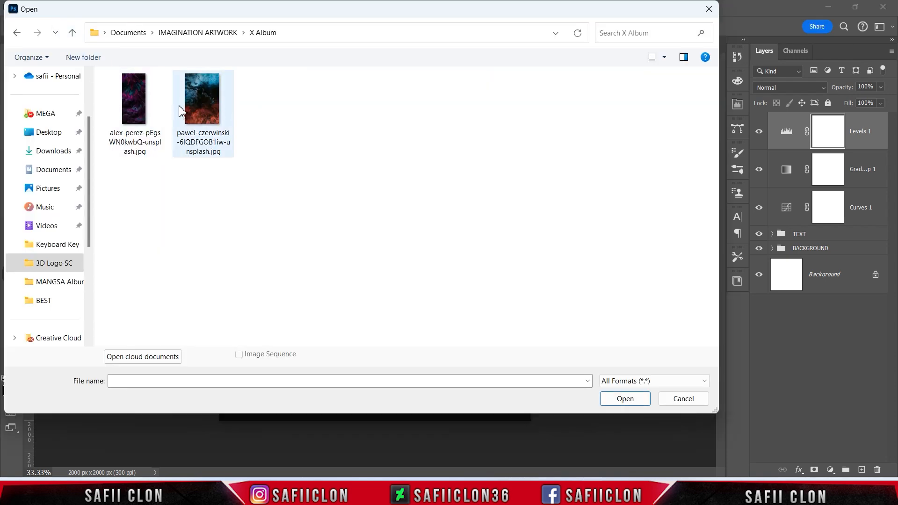
left_click(140, 103)
left_click(613, 401)
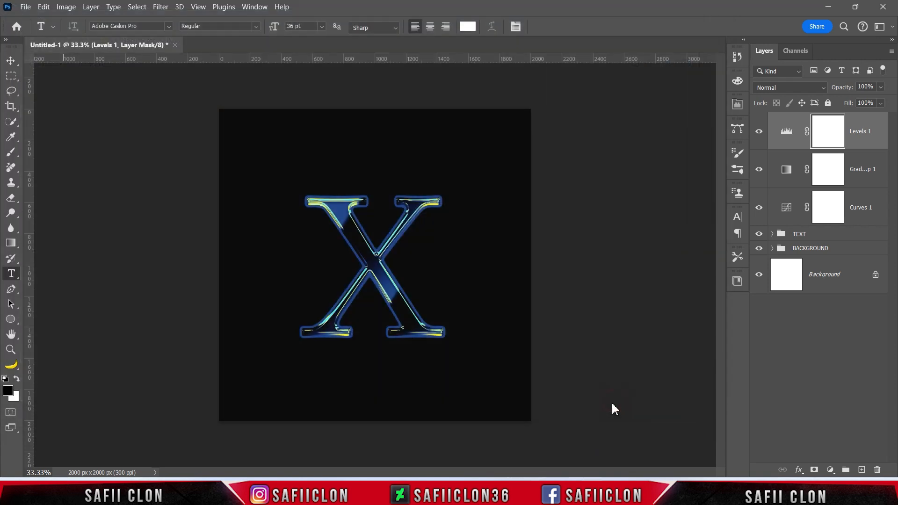
left_click_drag(827, 136, 385, 243)
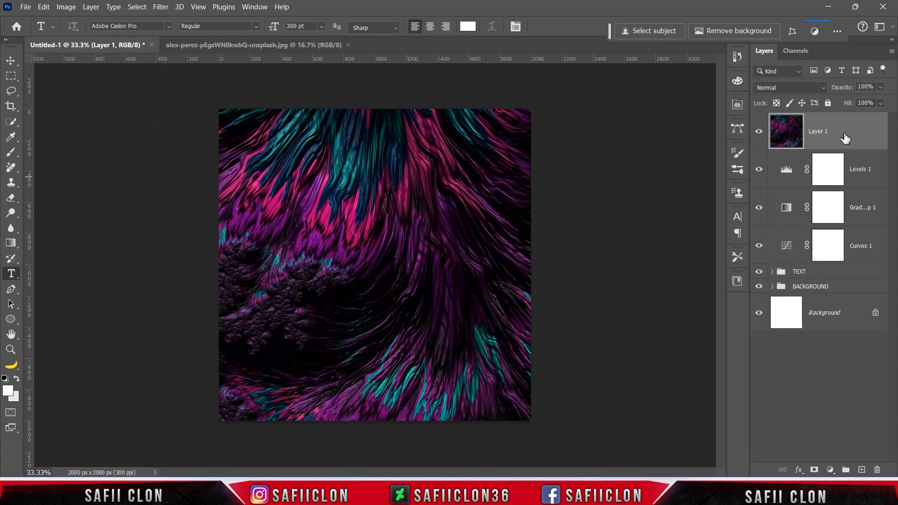
left_click_drag(836, 131, 835, 281)
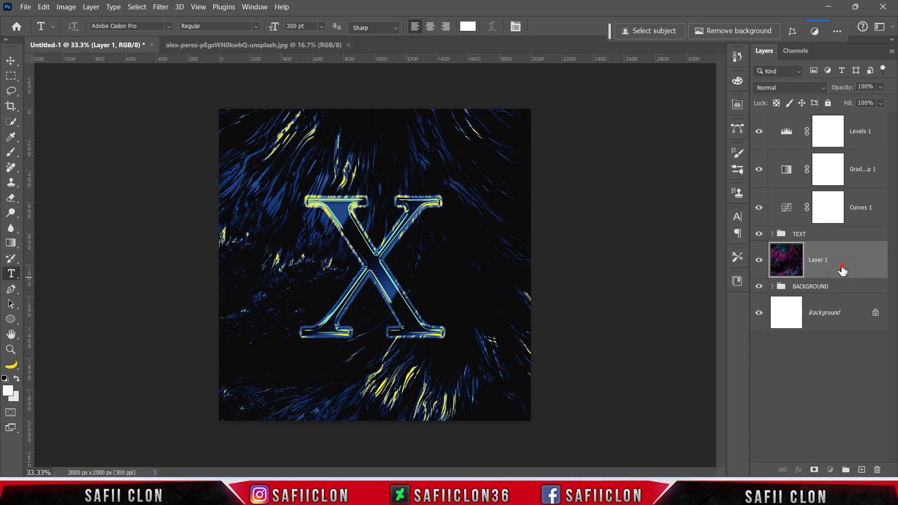
Transform the texture layer to about 176% width and 168% height, rotated about 19°, positioned to cover the canvas behind the letter.
key("ctrl+t")
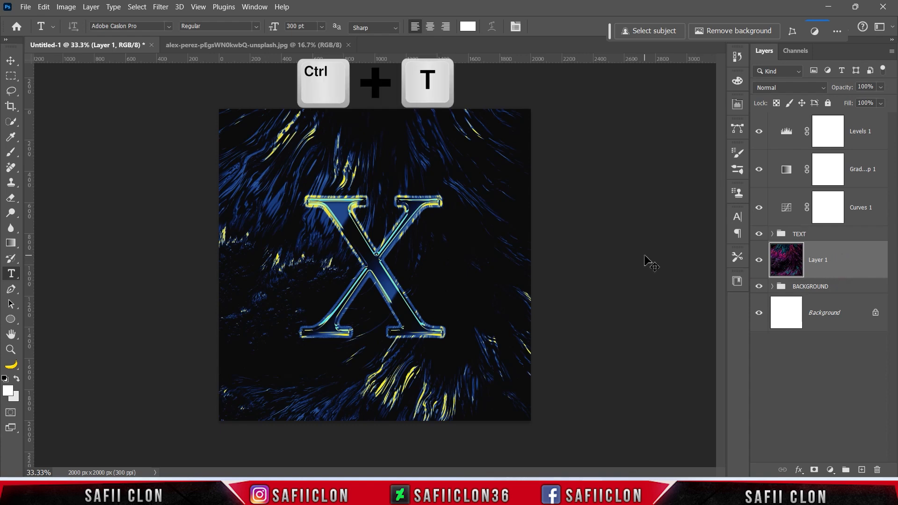
left_click_drag(477, 230, 472, 329)
left_click_drag(522, 344, 610, 345)
left_click_drag(433, 338, 347, 204)
left_click_drag(522, 211, 549, 213)
left_click_drag(472, 253, 457, 239)
left_click_drag(594, 235, 576, 322)
left_click_drag(450, 243, 494, 242)
left_click_drag(564, 267, 606, 278)
left_click_drag(517, 285, 491, 283)
left_click_drag(592, 279, 590, 303)
left_click_drag(525, 292, 529, 269)
left_click_drag(529, 259, 535, 259)
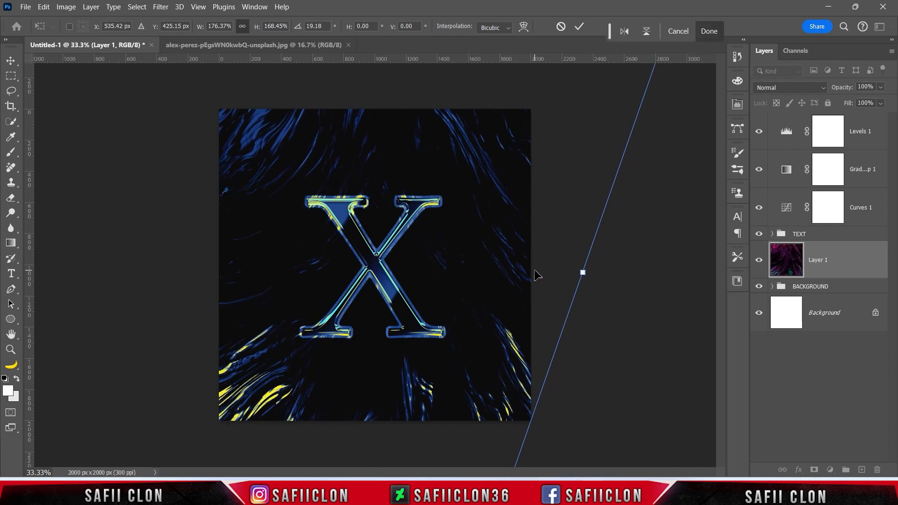
left_click(579, 27)
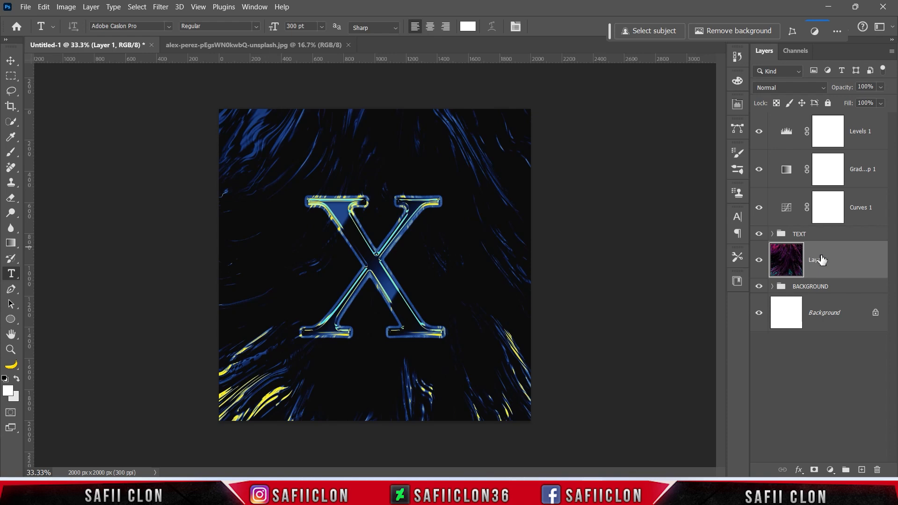
Set the texture layer's blend mode to Lighten.
left_click(791, 87)
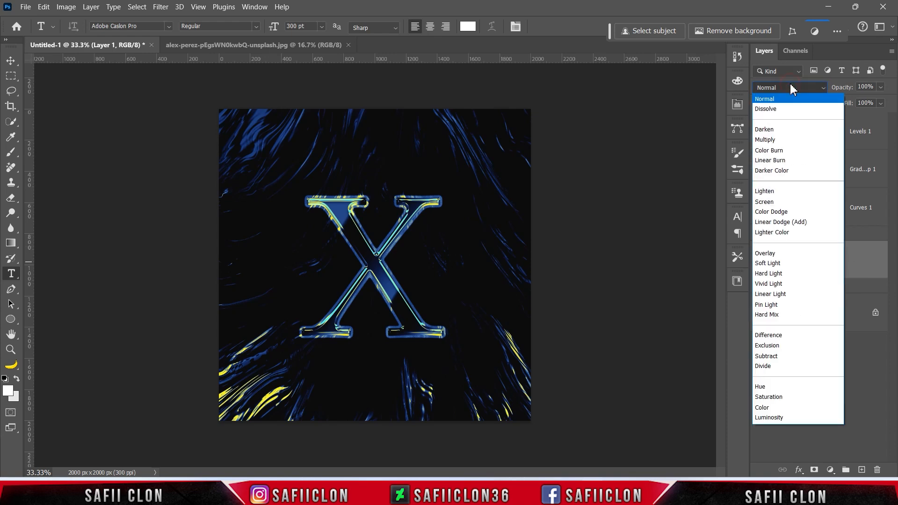
left_click(765, 191)
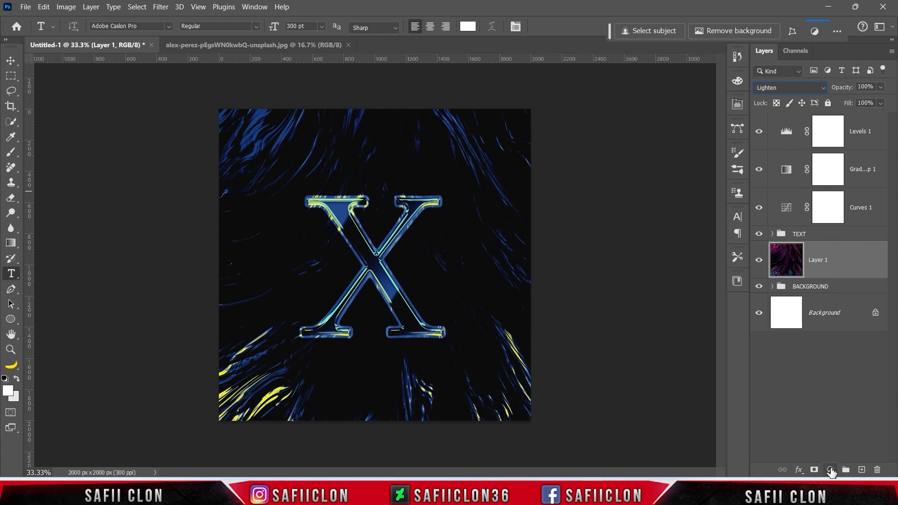
Clip a Hue/Saturation adjustment to the texture layer with Hue +133, Saturation +47 and Lightness -11, and compare the canvas with and without it.
left_click(831, 471)
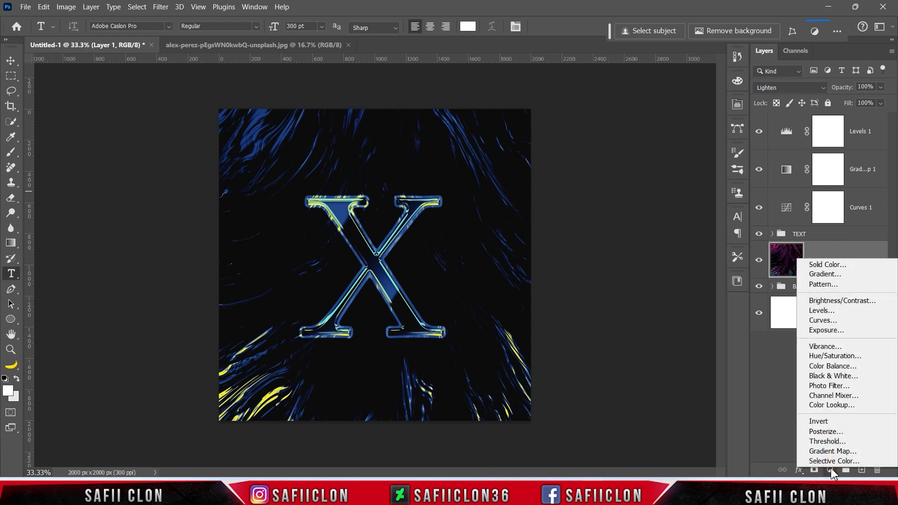
left_click(826, 360)
left_click(638, 359)
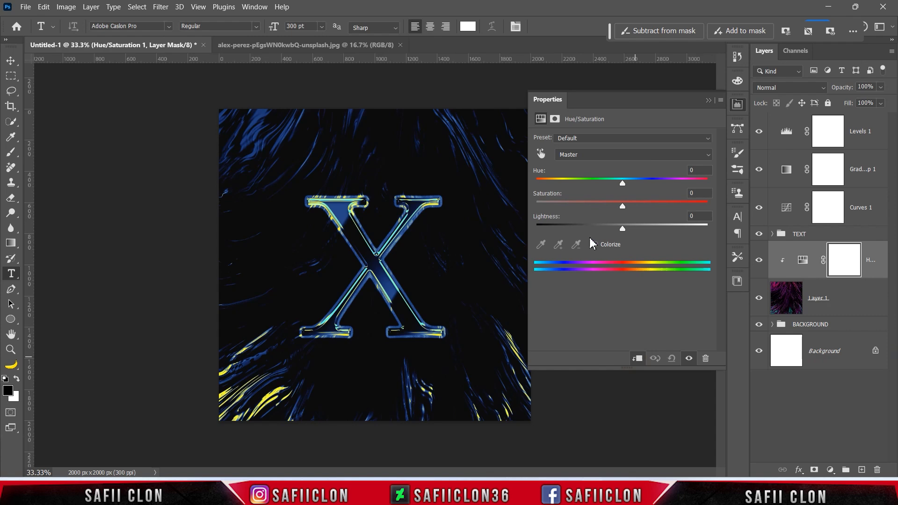
left_click_drag(627, 189, 695, 186)
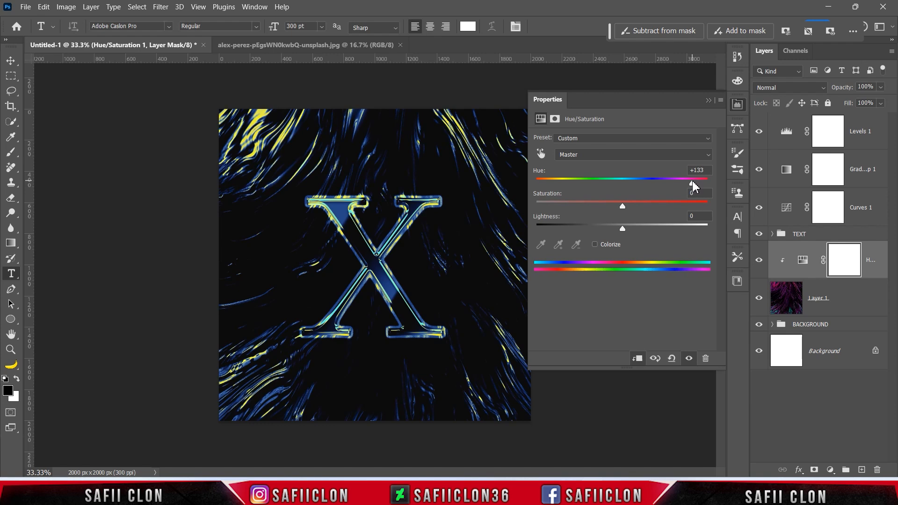
left_click_drag(626, 206, 662, 205)
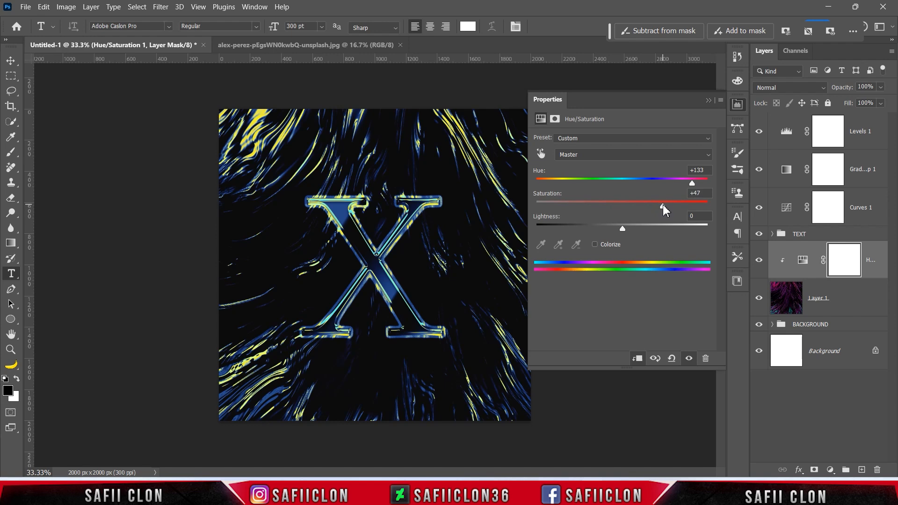
left_click_drag(623, 229, 614, 229)
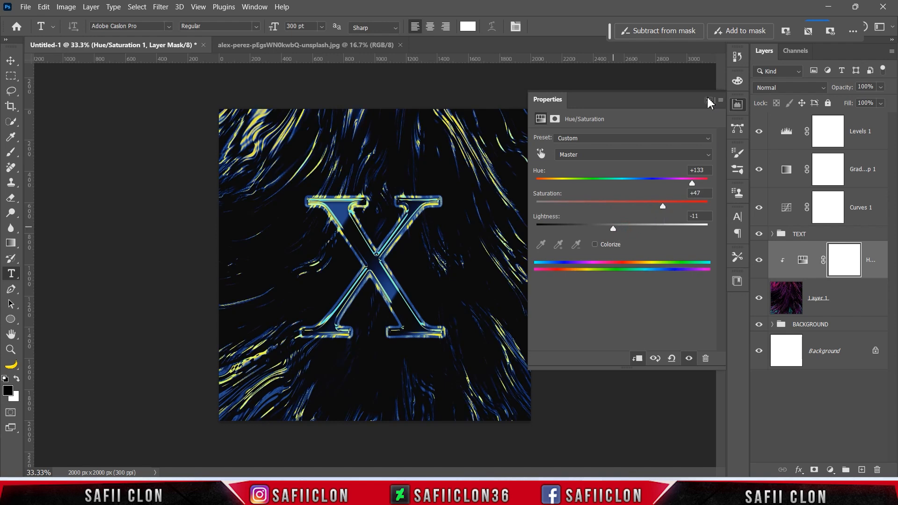
left_click(709, 100)
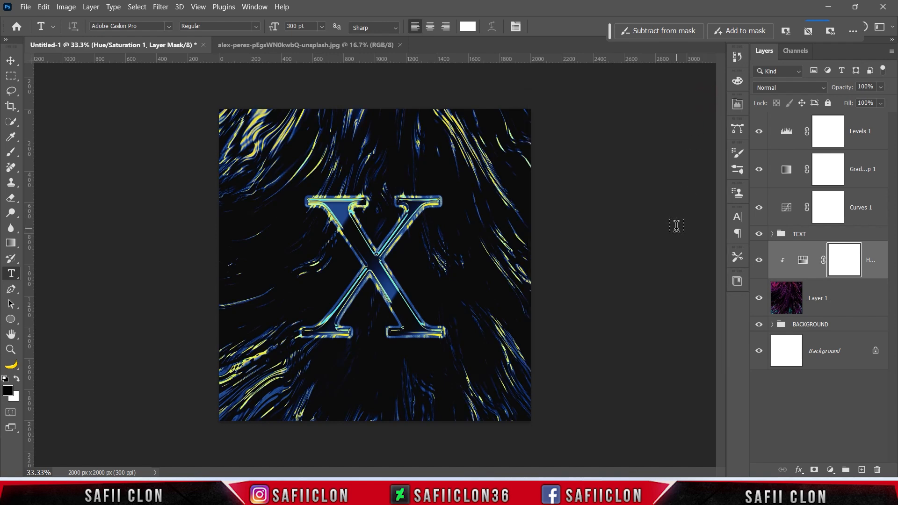
left_click(759, 262)
left_click(760, 262)
Rotate and reposition the texture layer so its yellow streaks rise from the canvas's lower edge behind the letter.
left_click(844, 307)
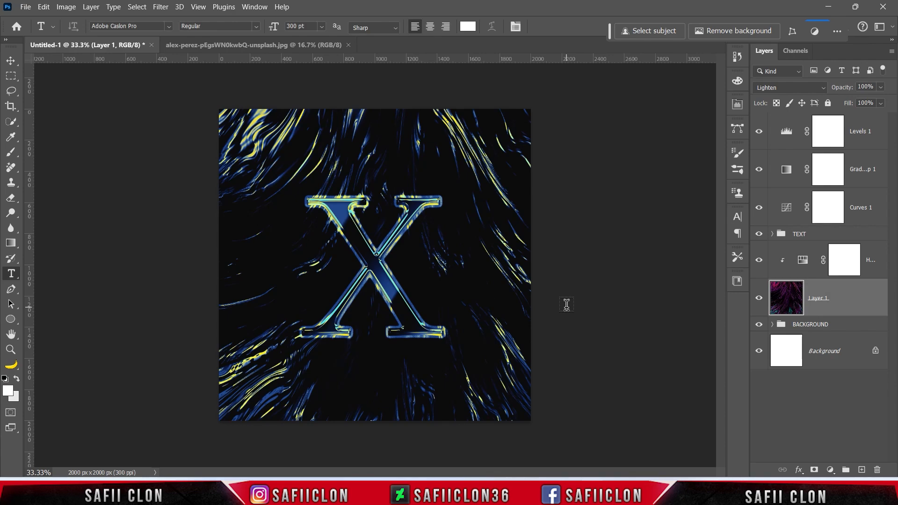
key("ctrl+t")
left_click_drag(476, 307, 613, 312)
scroll(618, 313, "down", 1)
left_click_drag(628, 171, 591, 139)
left_click_drag(543, 254, 558, 235)
left_click_drag(634, 142, 579, 100)
left_click_drag(589, 149, 518, 314)
key("Right")
left_click(582, 27)
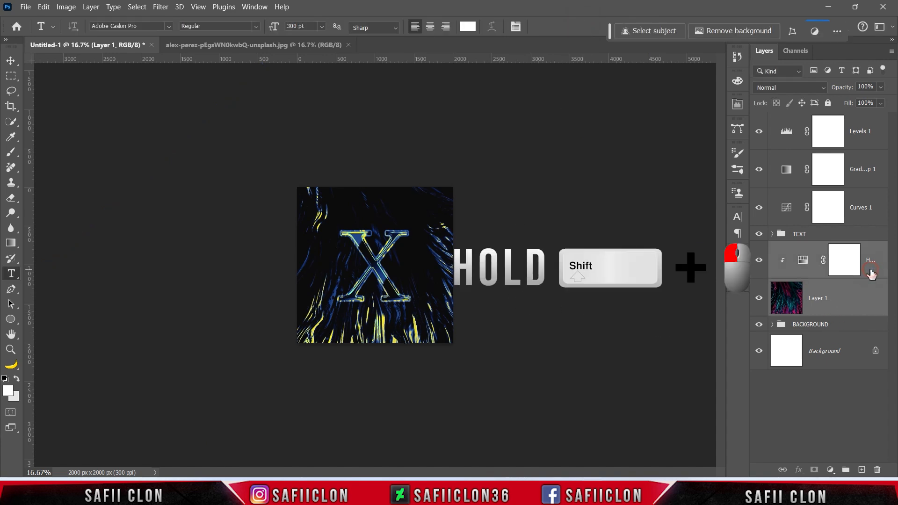
Group the texture layer and its Hue/Saturation adjustment into a group named 1.
left_click(868, 276, "shift")
right_click(872, 276)
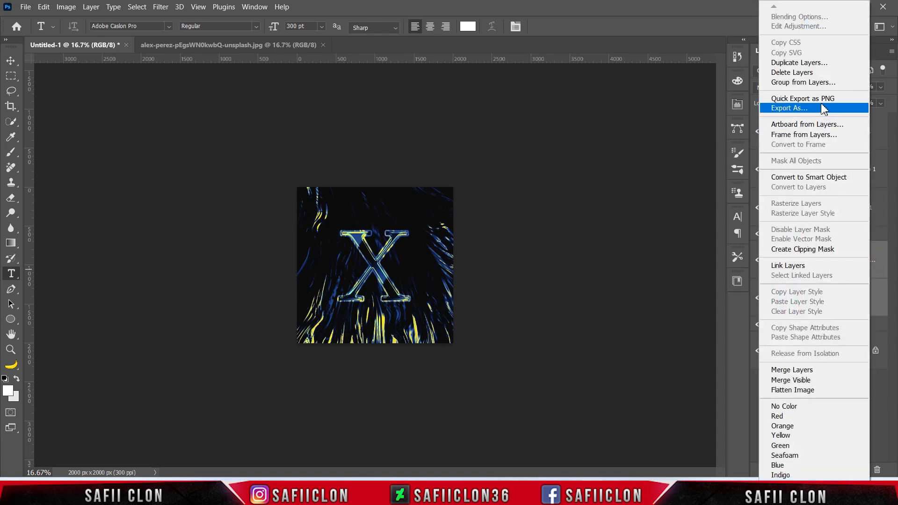
left_click(813, 82)
type("1")
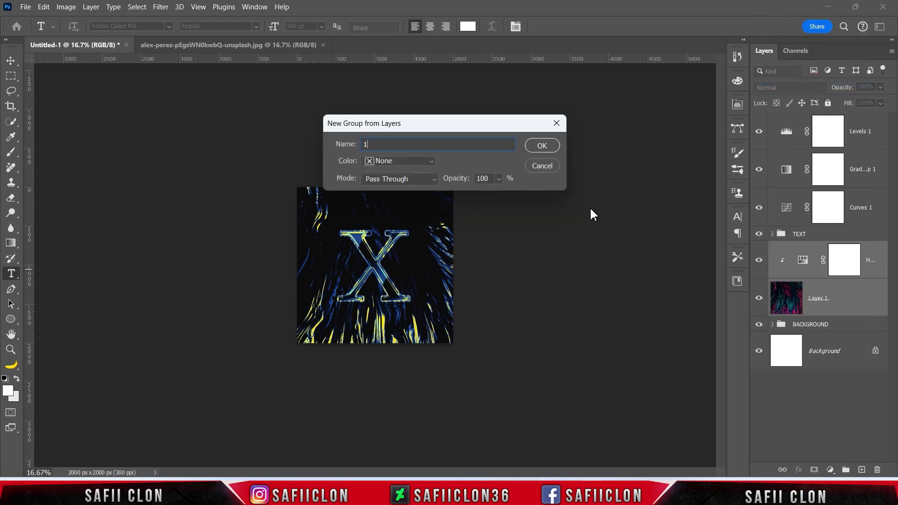
left_click(542, 145)
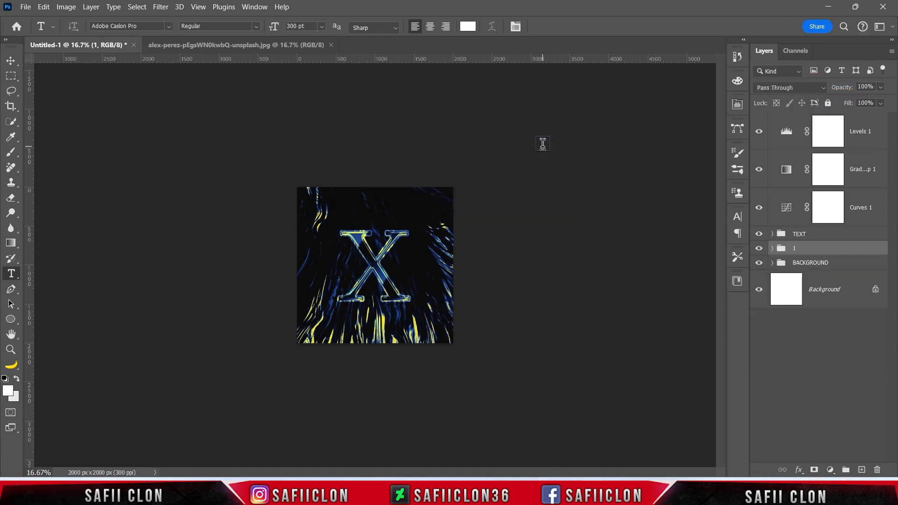
Duplicate group 1, rename the copy 2 and hide it.
right_click(807, 254)
left_click(730, 55)
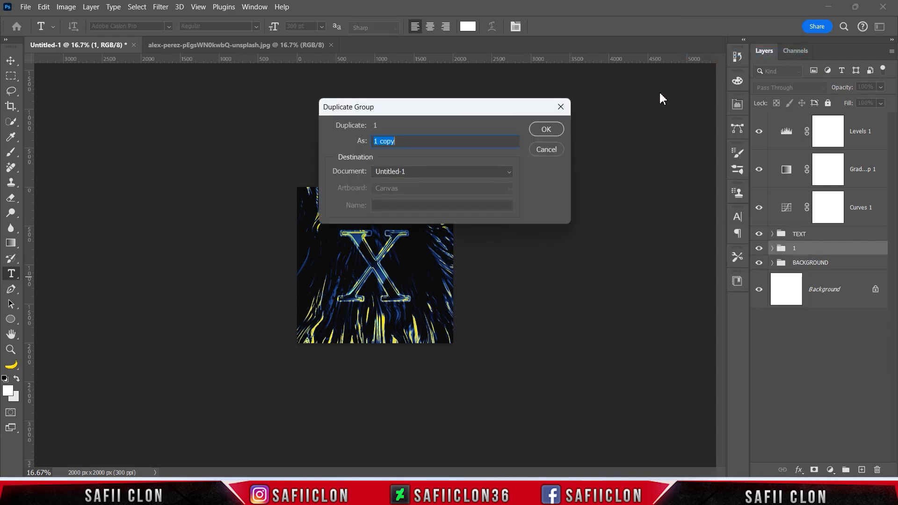
left_click(547, 132)
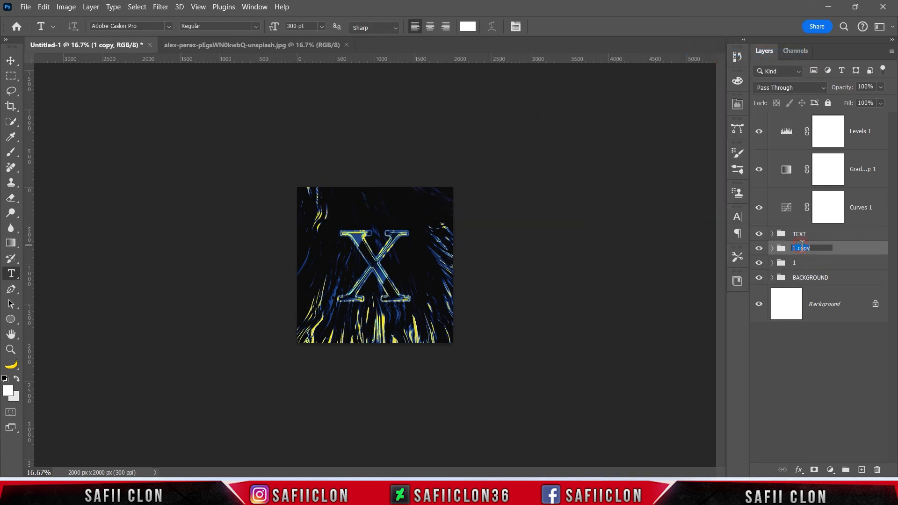
key("Return")
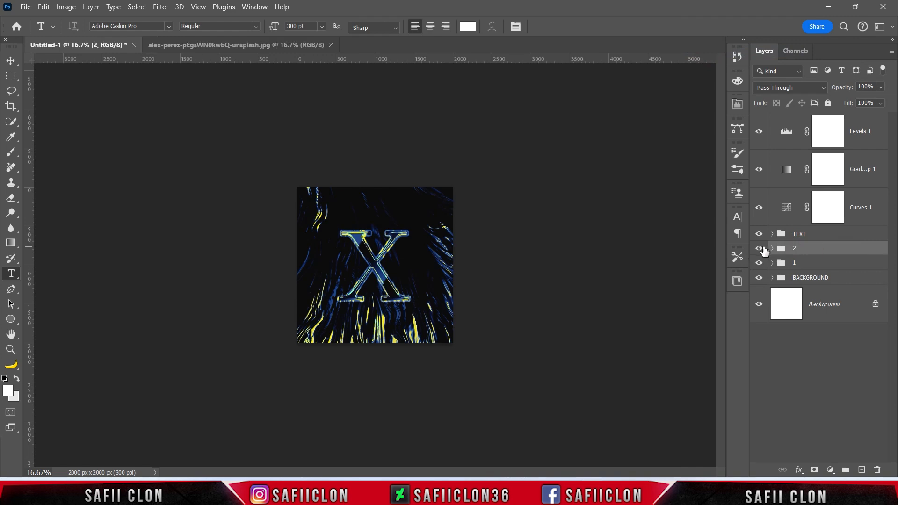
Add a layer mask to group 1 and set up a Soft Round brush at 417 px with 18% opacity.
left_click(807, 265)
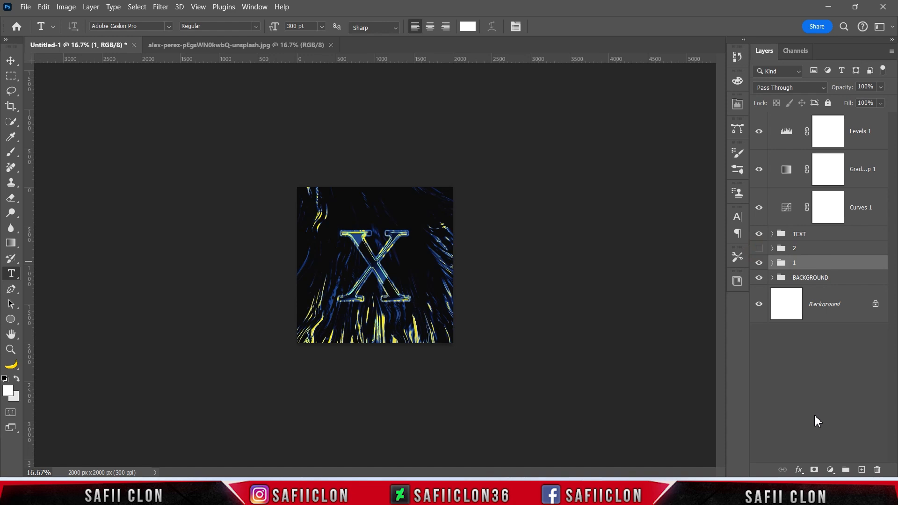
left_click(814, 471)
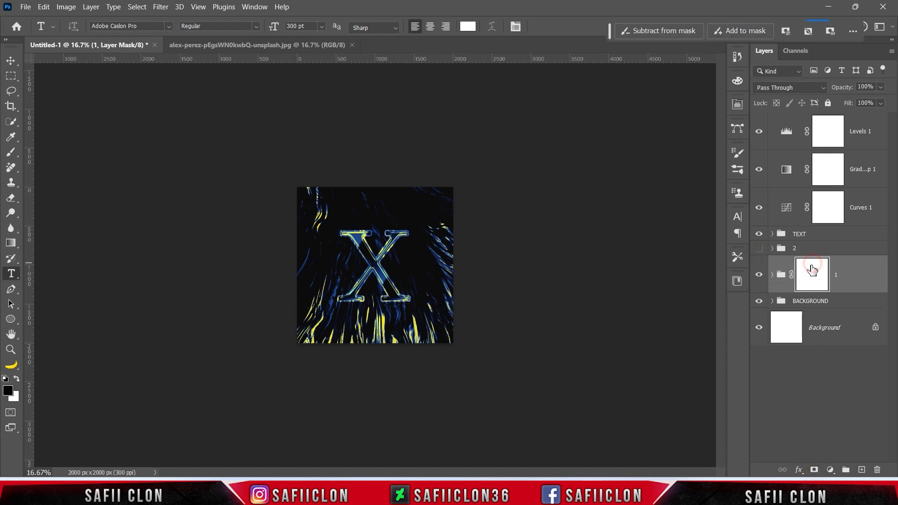
right_click(19, 156)
left_click(105, 147)
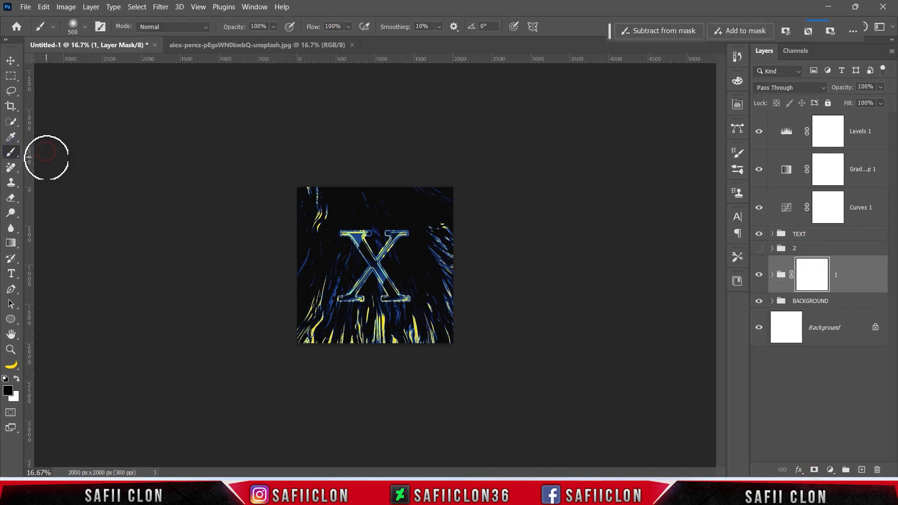
left_click(82, 31)
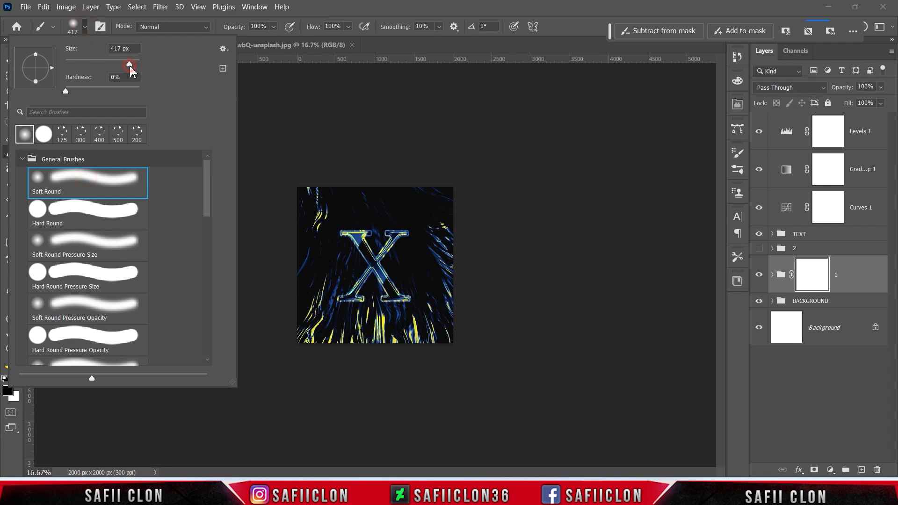
key("Return")
left_click(274, 27)
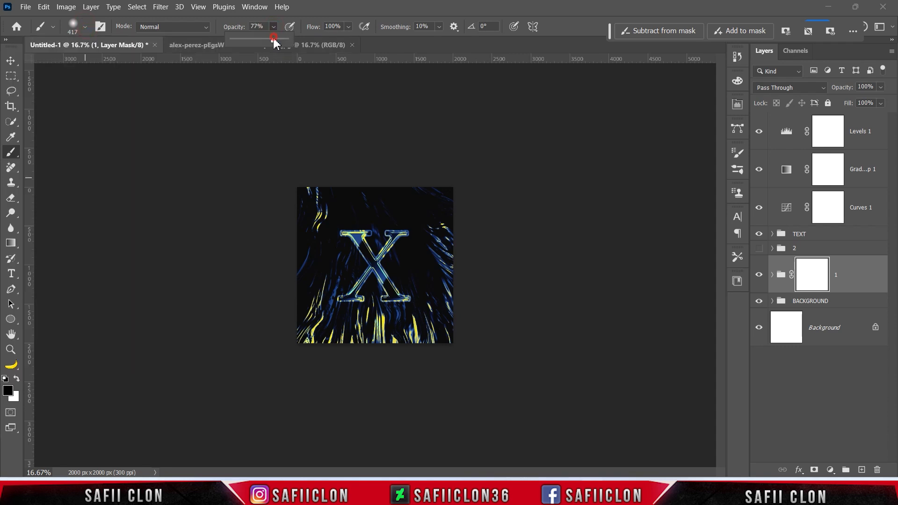
left_click(275, 29)
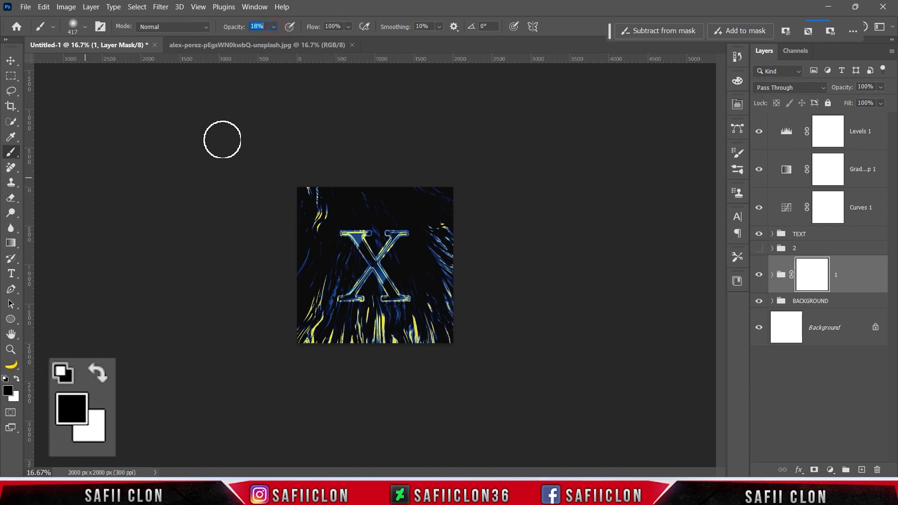
Paint black on group 1's mask to fade the texture across the canvas's upper area and around the letter, reducing the brush to 400 px.
key("ctrl+plus")
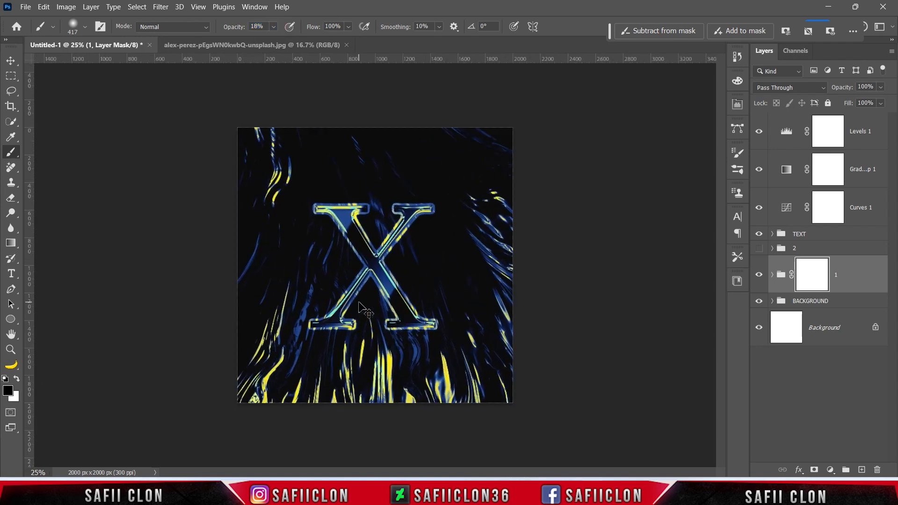
left_click_drag(273, 225, 327, 196)
mouse_move(489, 163)
left_mouse_down()
mouse_move(495, 231)
mouse_move(529, 255)
left_mouse_up()
mouse_move(257, 174)
left_mouse_down()
mouse_move(290, 152)
mouse_move(365, 146)
left_mouse_up()
left_click_drag(313, 118, 548, 136)
left_click_drag(233, 119, 241, 156)
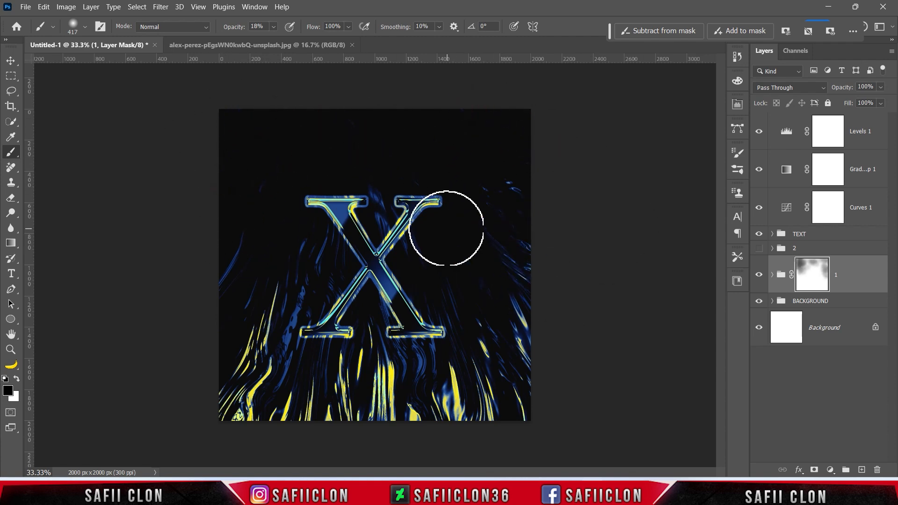
key("bracketleft")
left_click_drag(290, 367, 315, 297)
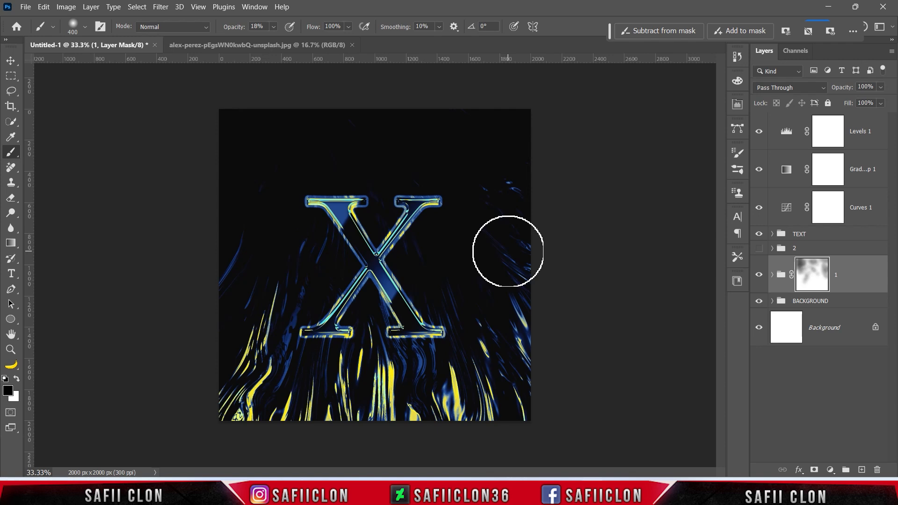
Show group 2 and transform it to about 104% width and 102% height, rotated about 174.6°, so its streaks descend from the canvas's upper edge.
left_click(817, 248)
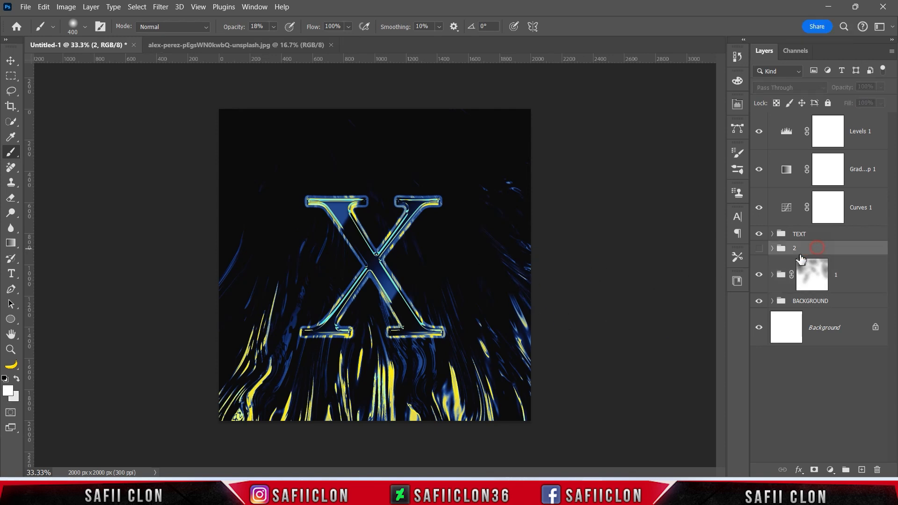
left_click(760, 249)
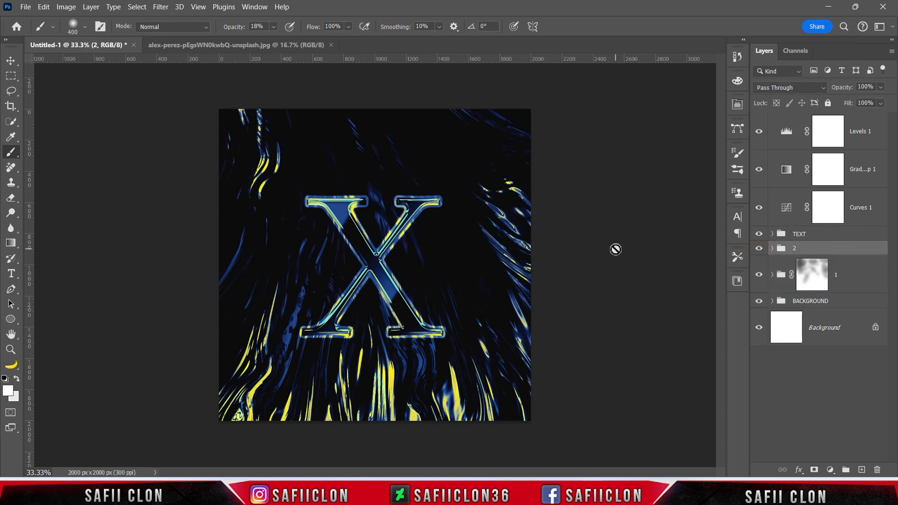
key("ctrl+minus")
key("ctrl+t")
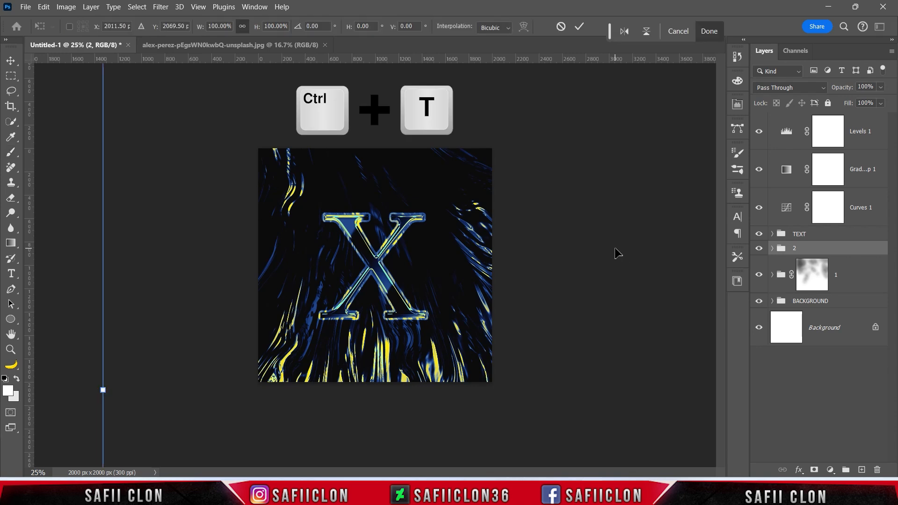
key("ctrl+minus")
key("ctrl+minus")
left_click_drag(261, 357, 414, 214)
left_click_drag(511, 207, 519, 206)
left_click_drag(486, 234, 487, 227)
mouse_move(567, 271)
left_mouse_down()
mouse_move(576, 251)
mouse_move(571, 280)
mouse_move(580, 270)
left_mouse_up()
key("Down")
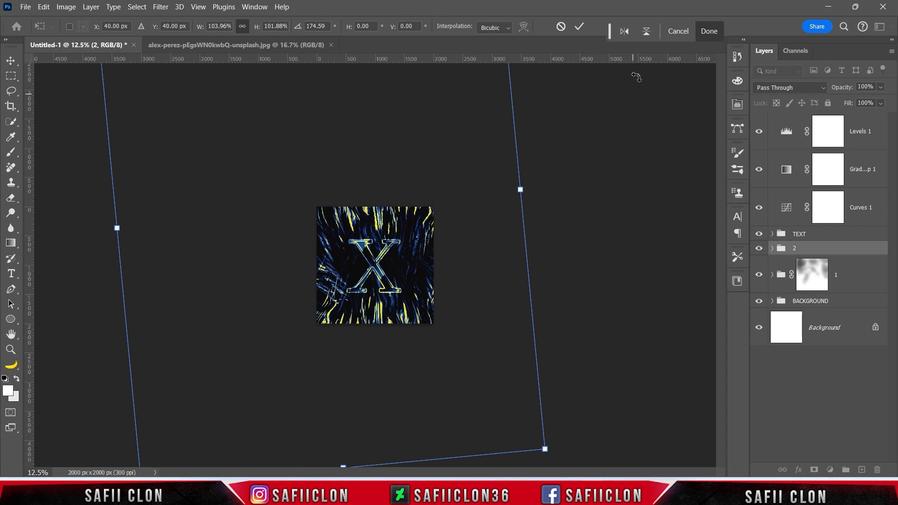
left_click(581, 28)
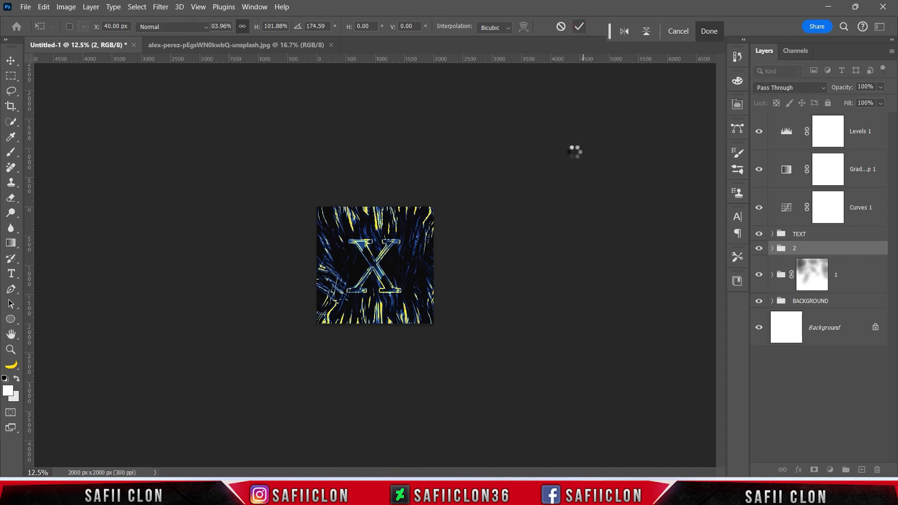
Add a layer mask to group 2 and set the black brush's opacity to 22%.
key("ctrl+plus")
key("ctrl+plus")
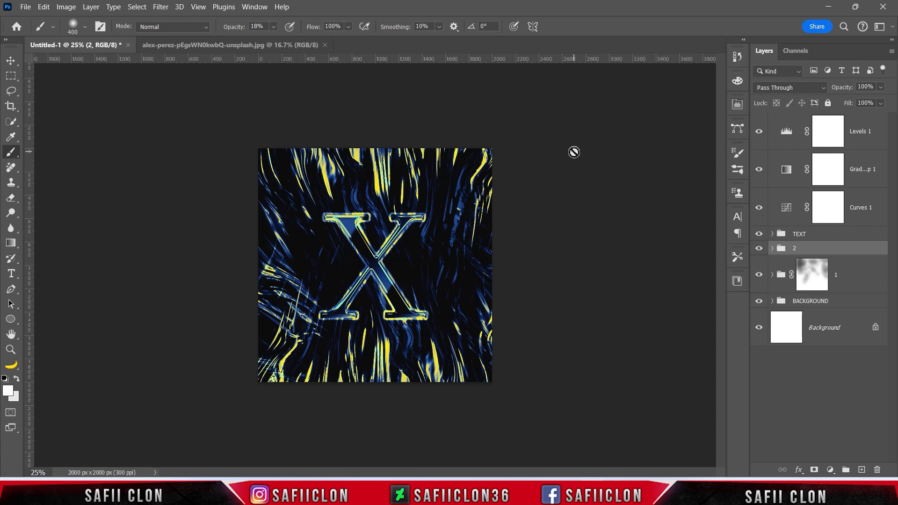
left_click(815, 469)
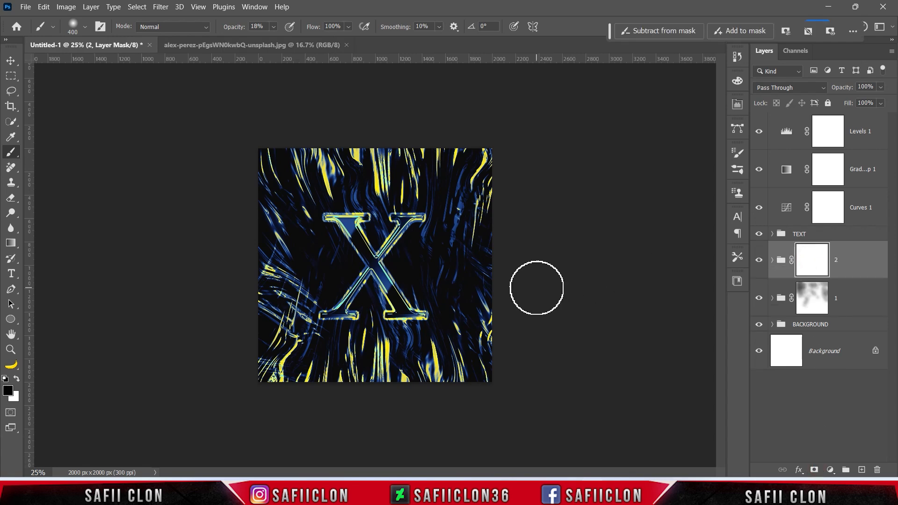
right_click(13, 154)
left_click(39, 152)
left_click(274, 27)
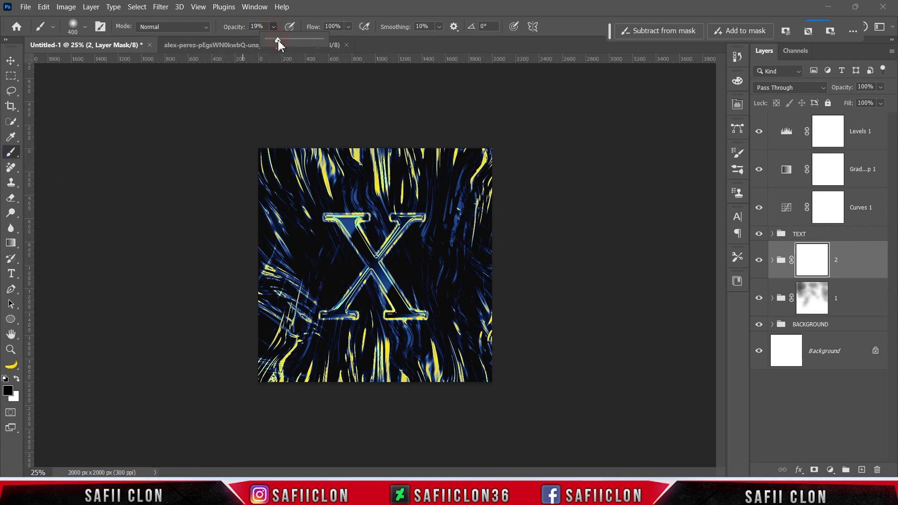
left_click(274, 27)
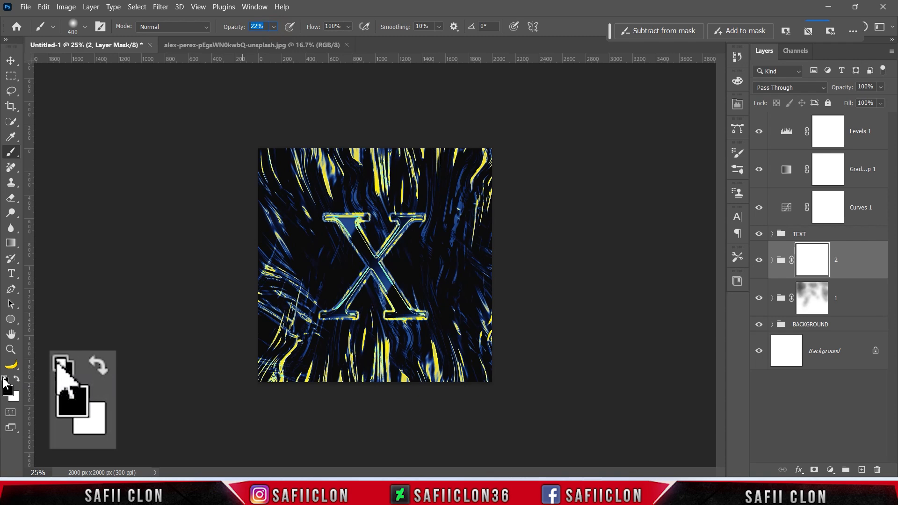
Paint black on group 2's mask to fade the lower-left streaks and the texture around the letter, lowering the brush opacity to 15%.
left_click_drag(320, 314, 293, 382)
mouse_move(308, 292)
left_mouse_down()
mouse_move(285, 380)
mouse_move(292, 385)
left_mouse_up()
left_click_drag(296, 312, 267, 366)
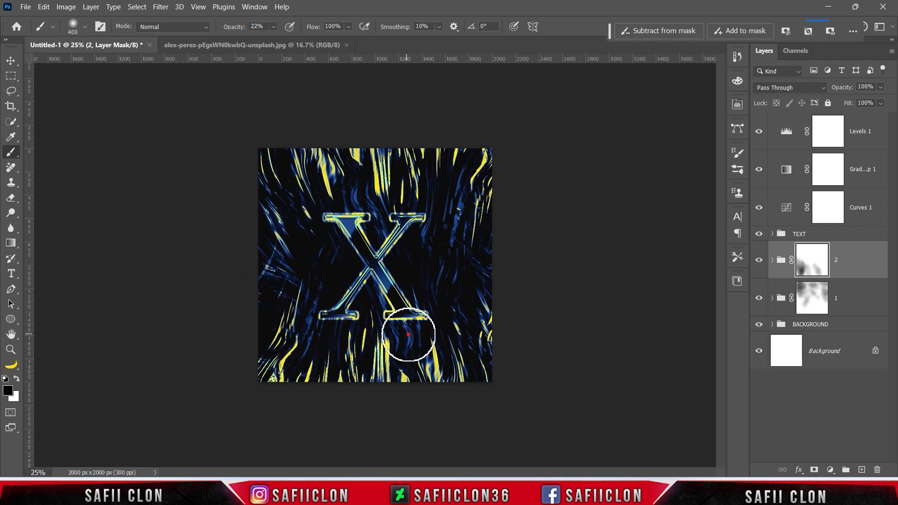
left_click(273, 26)
left_click_drag(272, 30, 269, 37)
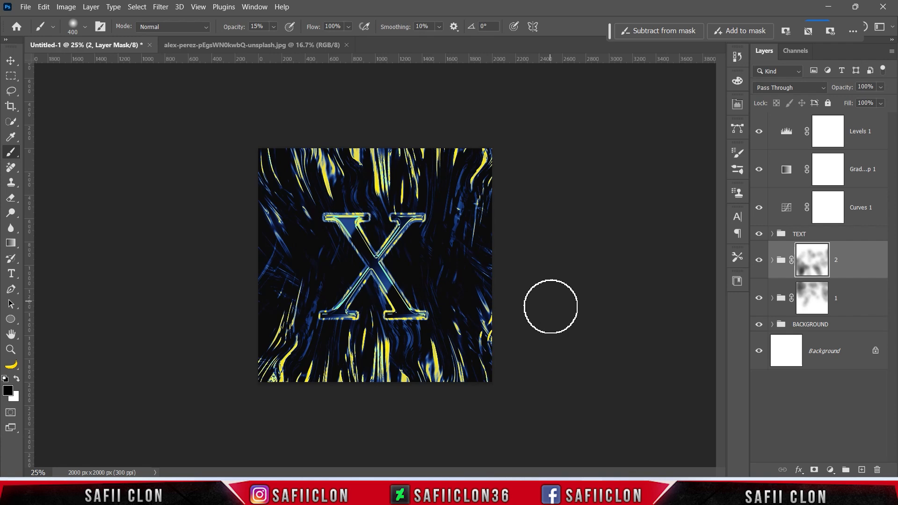
Toggle group 2's visibility to compare the canvas with and without the second texture.
left_click(759, 260)
left_click(759, 260)
left_click(759, 260)
left_click(759, 260)
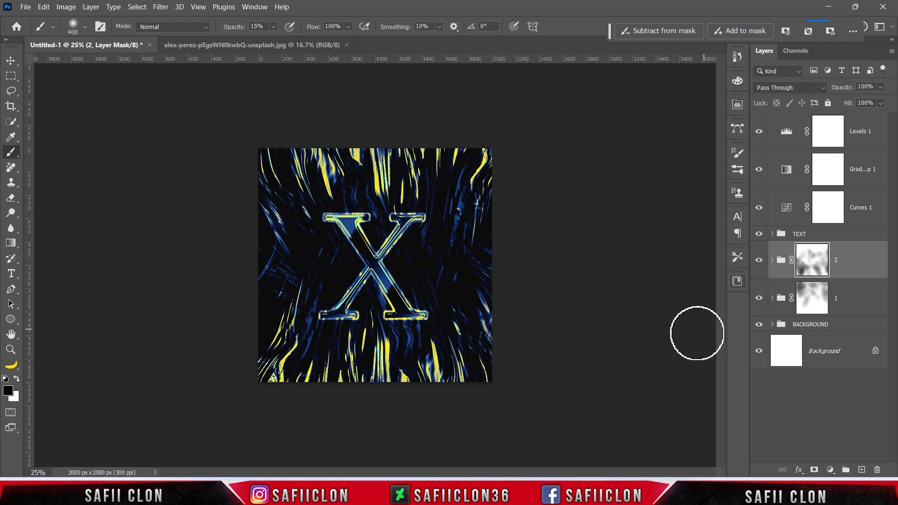
Hide and show group 2 again to check what its masked streaks add to the canvas.
left_click(759, 260)
left_click(760, 260)
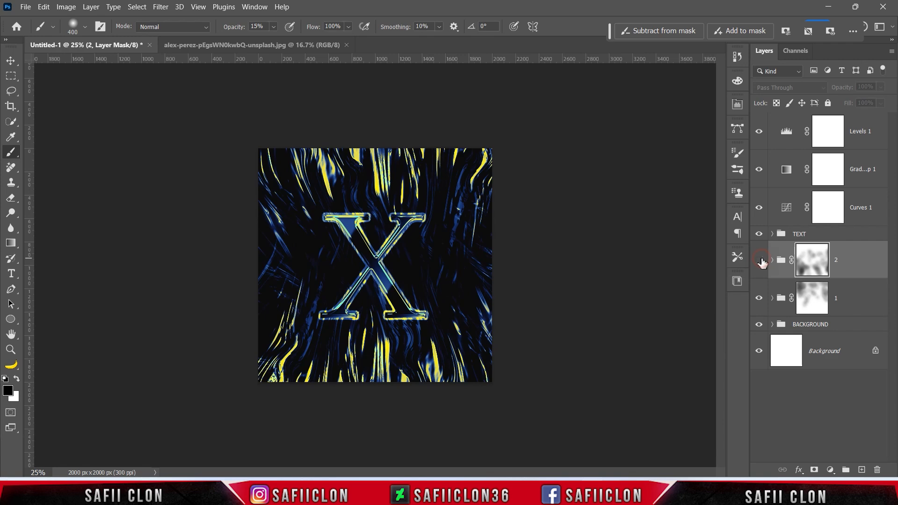
left_click(759, 261)
left_click(759, 261)
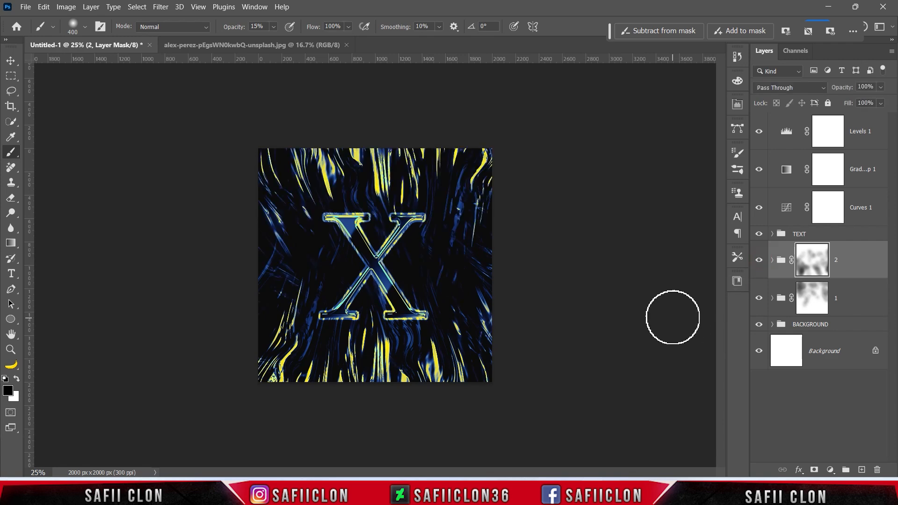
Open the blue-and-red texture photo from the X Album folder, place it above Levels 1 and set its blend mode to Exclusion.
left_click(864, 131)
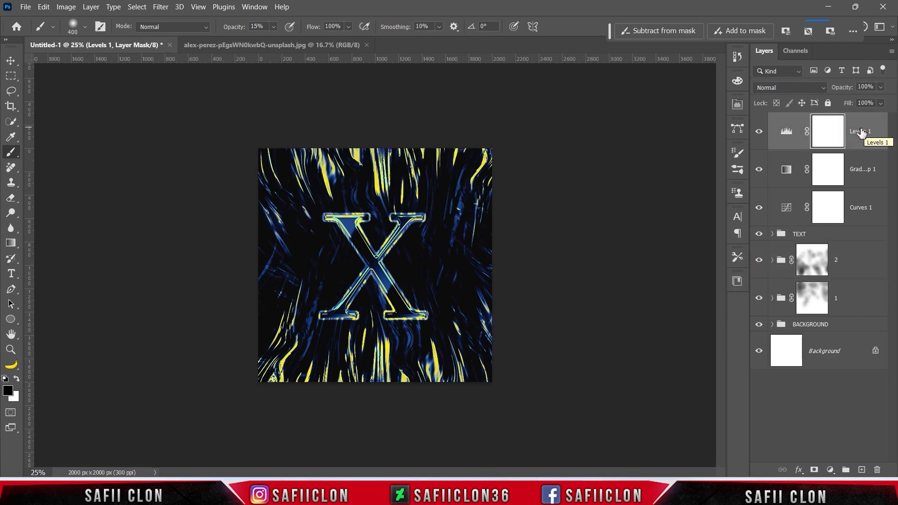
left_click(25, 7)
left_click(39, 27)
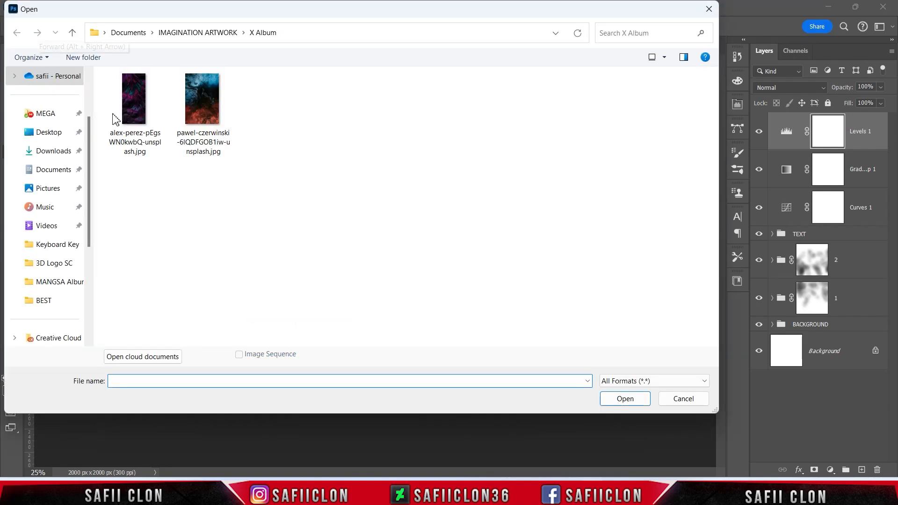
left_click(212, 110)
left_click(624, 402)
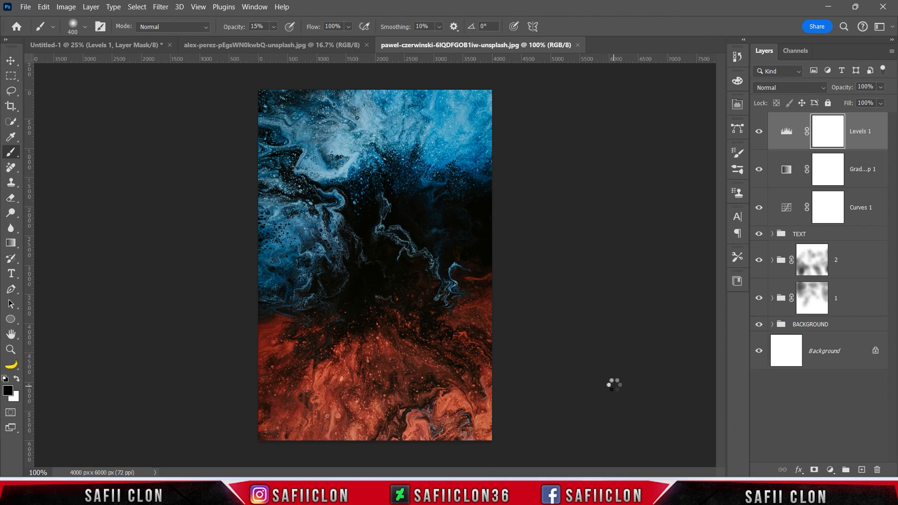
left_click_drag(830, 138, 388, 251)
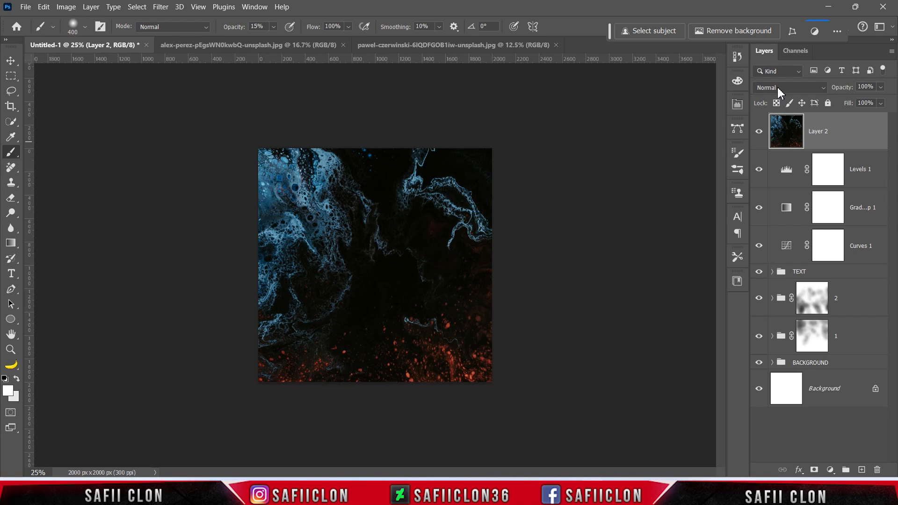
left_click(777, 87)
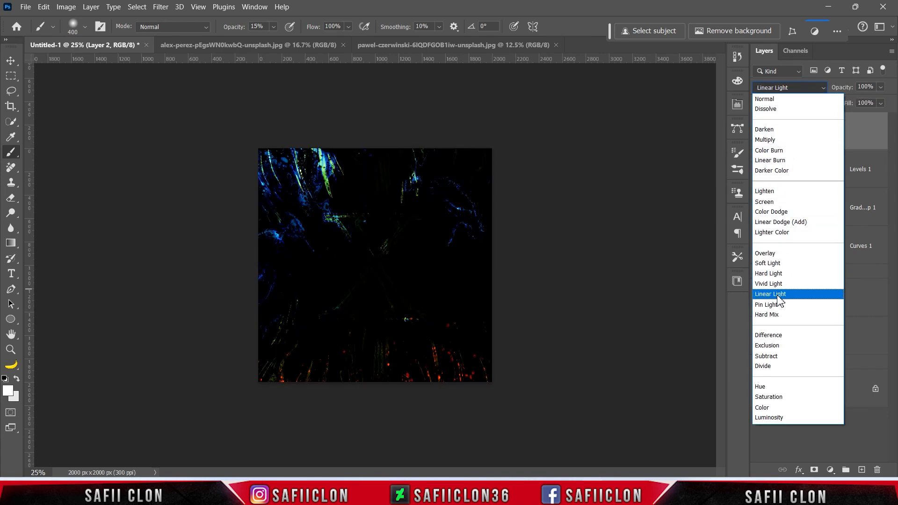
left_click(778, 345)
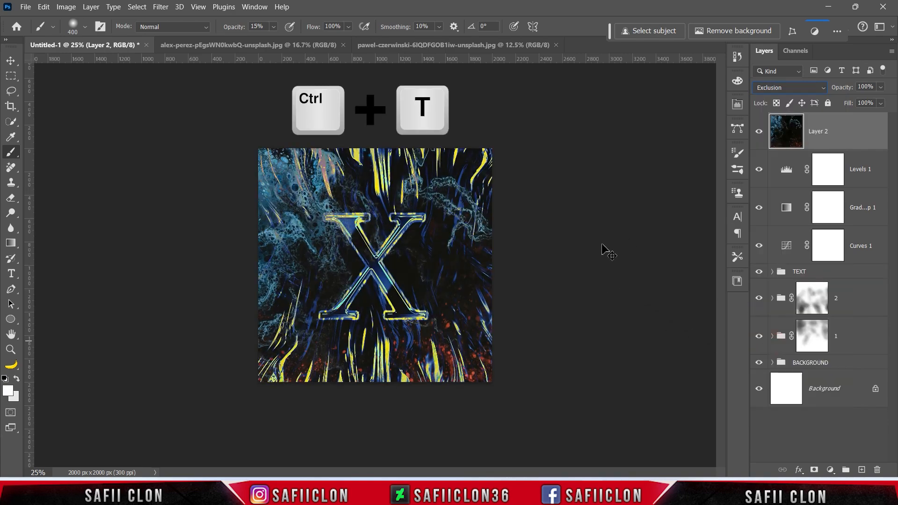
Transform the texture layer to about 103.5% scale and rotate it about -86.8°, so its red side falls on the canvas's right edge.
key("ctrl+t")
left_click_drag(648, 301, 391, 52)
left_click_drag(517, 262, 496, 275)
key("ctrl+minus")
left_click_drag(643, 366, 652, 412)
mouse_move(517, 368)
left_mouse_down()
mouse_move(510, 351)
mouse_move(533, 416)
mouse_move(529, 391)
mouse_move(504, 378)
mouse_move(506, 394)
mouse_move(503, 358)
left_mouse_up()
left_click_drag(649, 385, 627, 425)
left_click_drag(560, 384, 562, 376)
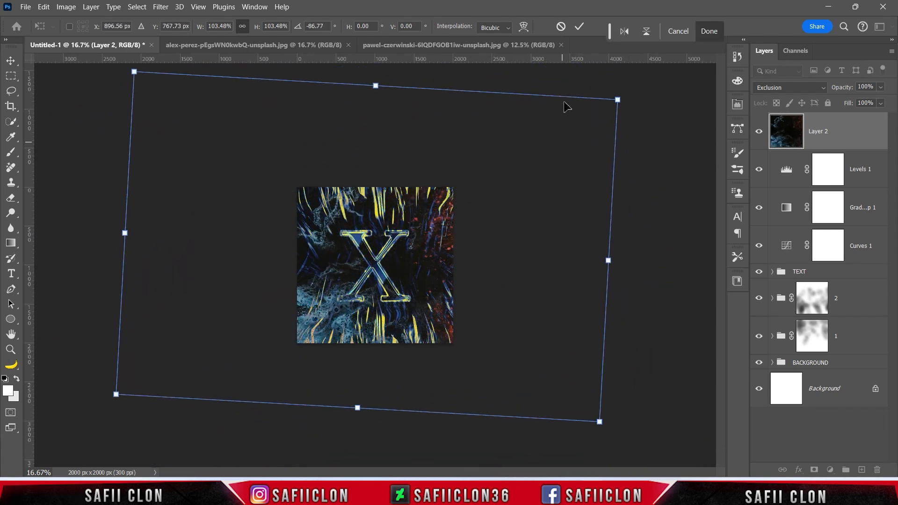
left_click(582, 28)
key("b")
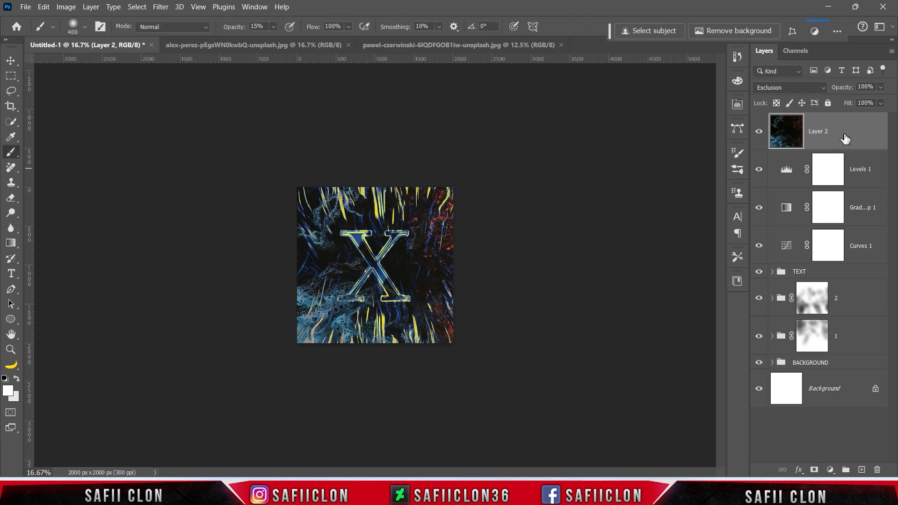
Add a Levels adjustment clipped to the texture in Layer 2, raising the black input level and darkening the midtones.
left_click(835, 469)
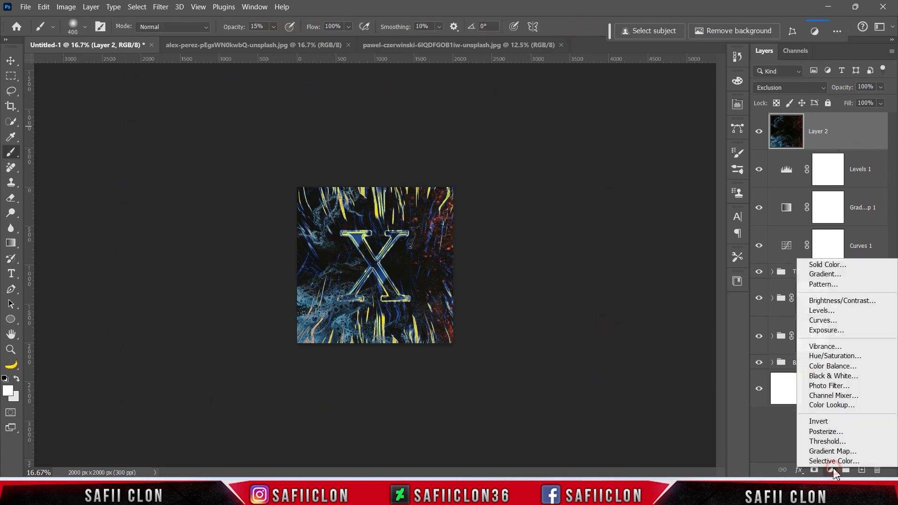
left_click(835, 311)
left_click(638, 359)
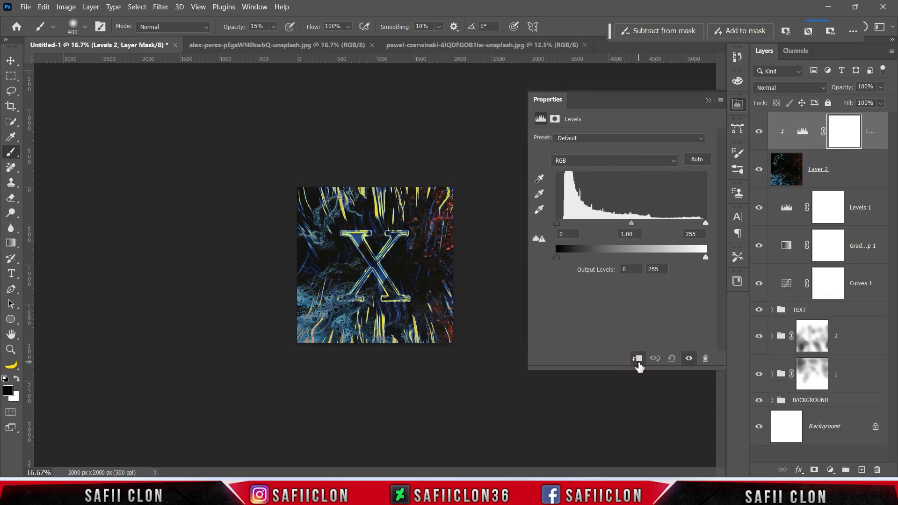
key("ctrl+plus")
key("ctrl+plus")
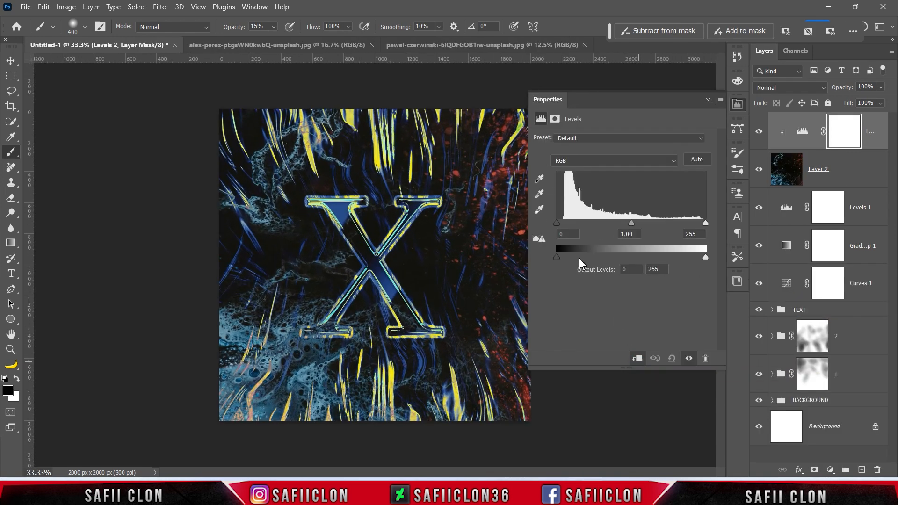
left_click_drag(557, 223, 570, 223)
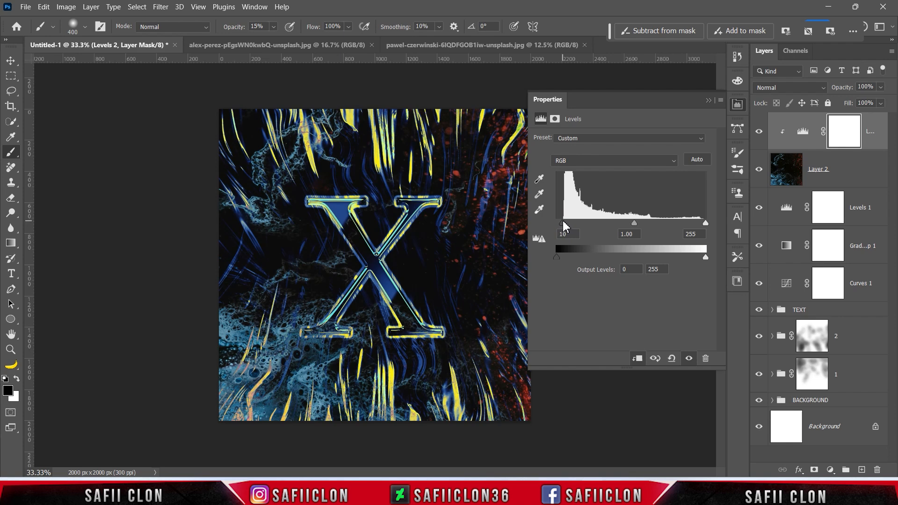
left_click_drag(636, 223, 650, 224)
left_click(707, 101)
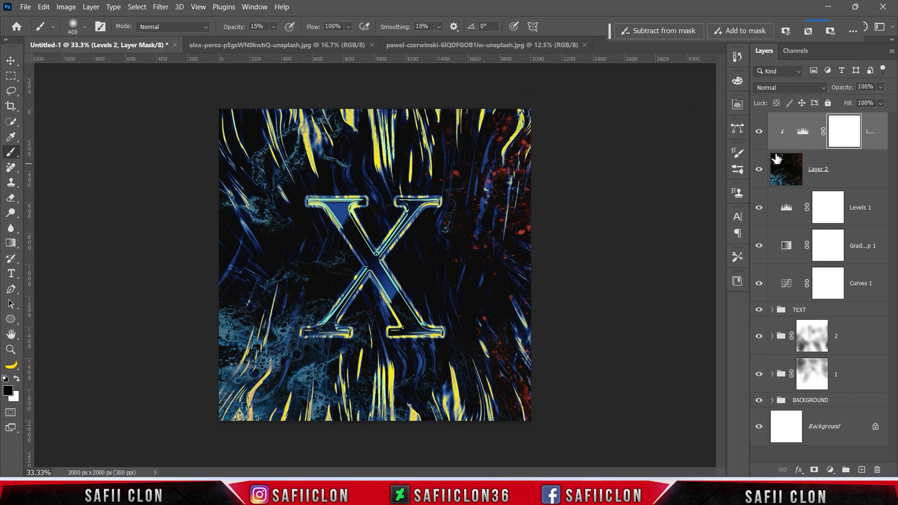
Toggle the clipped Levels adjustment's visibility to compare the texture with and without it.
left_click(760, 133)
left_click(759, 133)
left_click(760, 133)
left_click(760, 133)
Group Layer 2 and its clipped Levels adjustment into a group named 3.
left_click(845, 177)
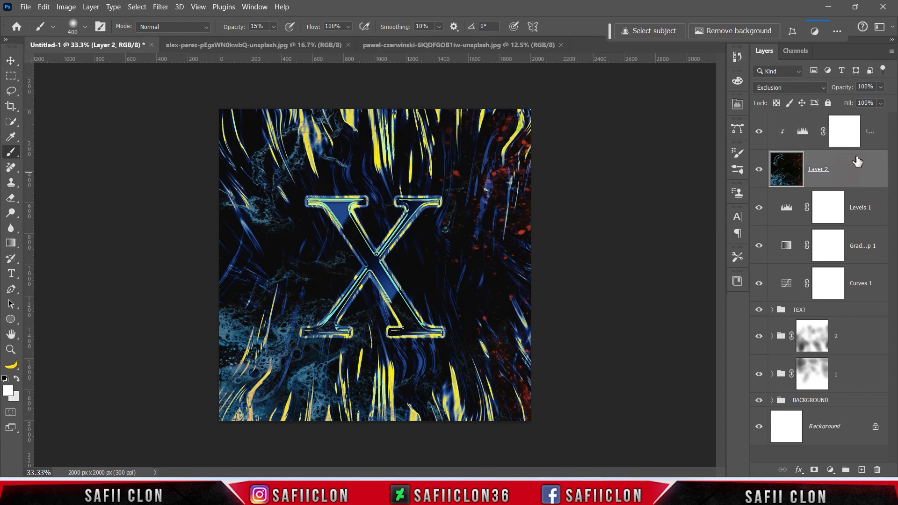
left_click(873, 130, "shift")
right_click(872, 127)
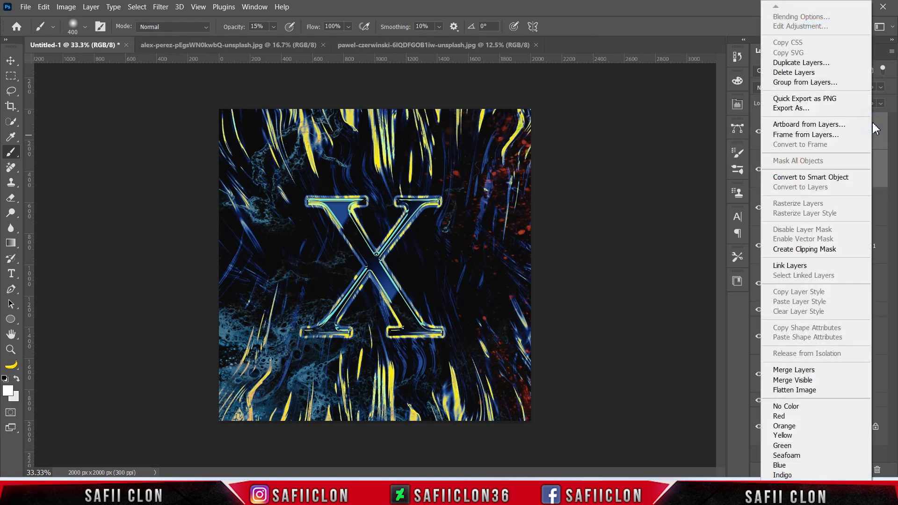
left_click(827, 84)
type("3")
left_click(543, 145)
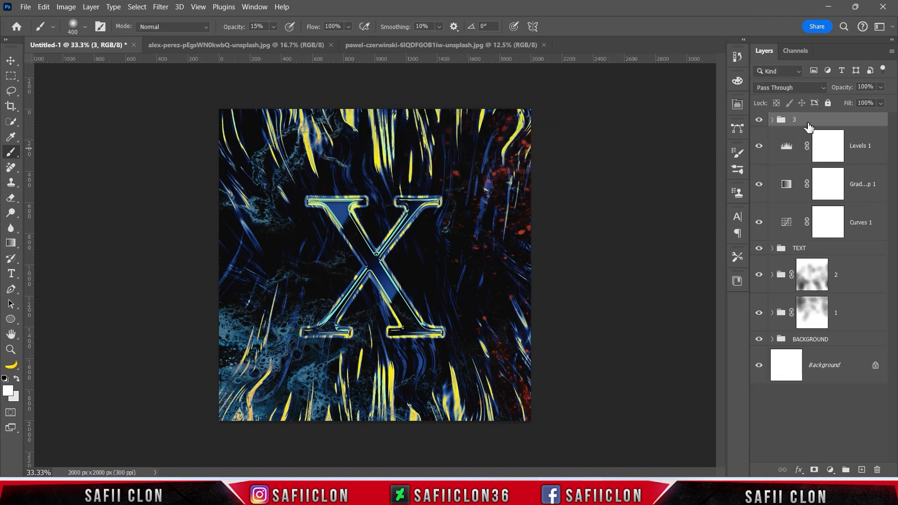
Duplicate group 3 and hide the copy.
left_click(759, 121)
left_click(759, 121)
right_click(822, 124)
left_click(723, 53)
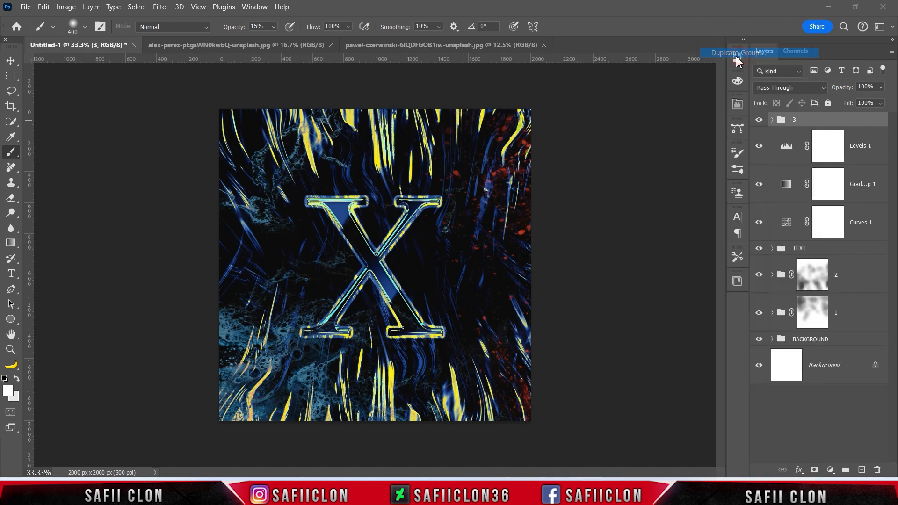
left_click(545, 129)
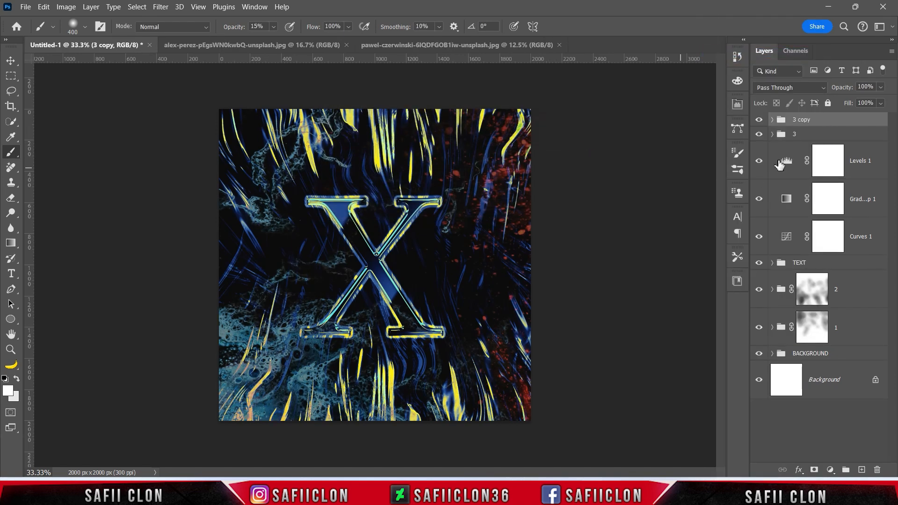
left_click(759, 120)
Add a layer mask to group 3 and set the black brush's opacity to 22%.
left_click(809, 137)
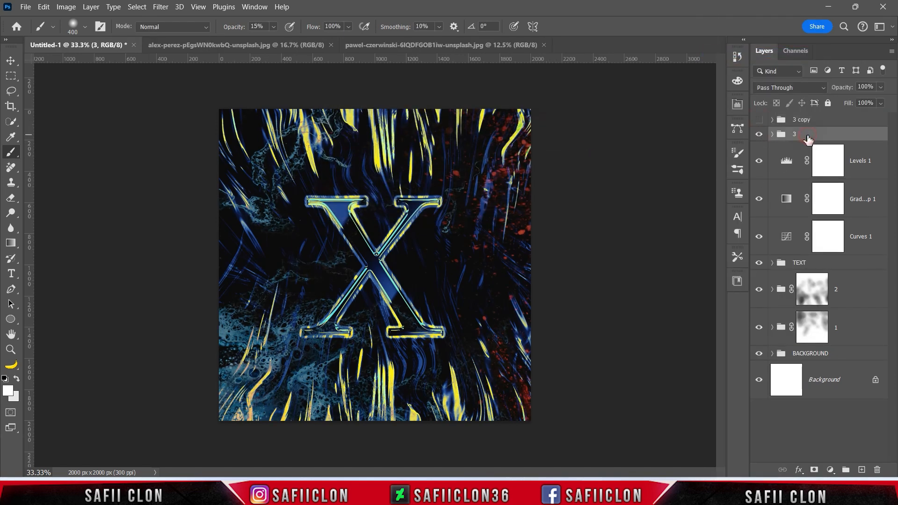
left_click(814, 470)
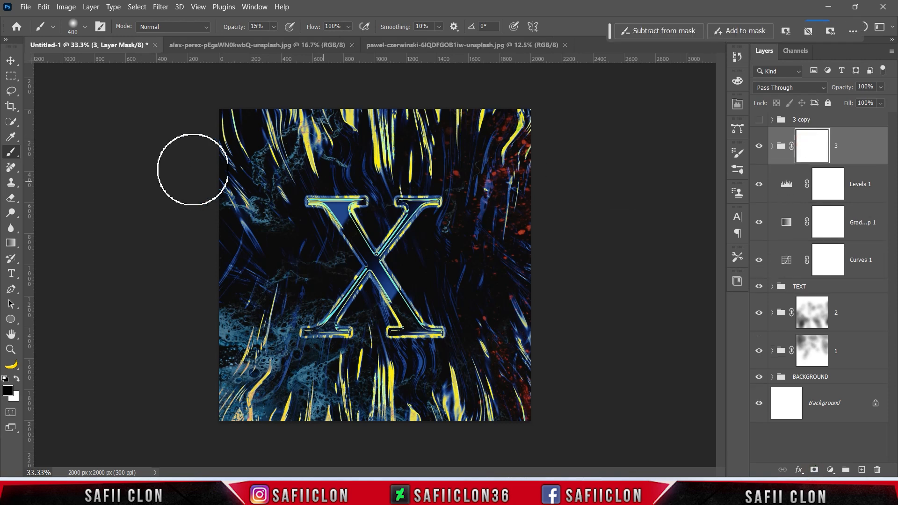
right_click(11, 152)
left_click(45, 151)
left_click(274, 27)
left_click_drag(282, 45, 282, 45)
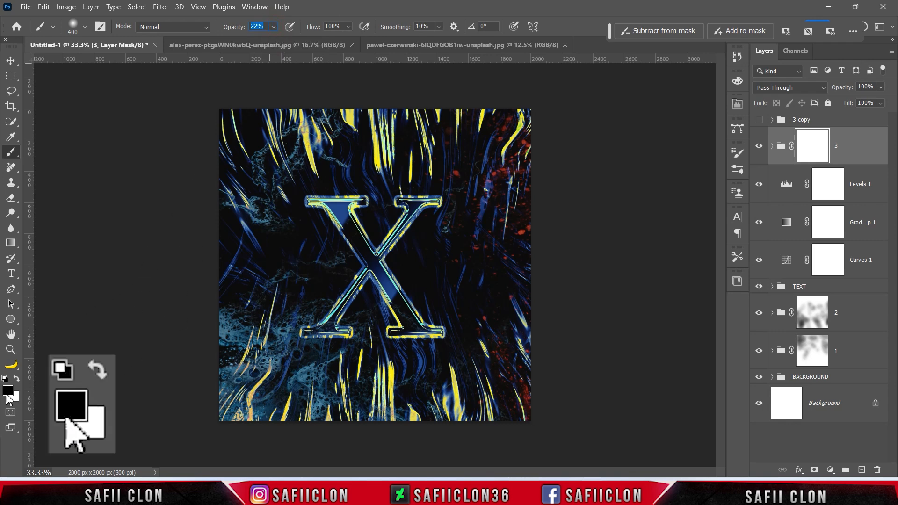
Paint black on group 3's mask to remove the blue texture from the canvas's left side, raising the brush opacity to 27%.
mouse_move(303, 298)
left_mouse_down()
mouse_move(310, 365)
mouse_move(316, 343)
left_mouse_up()
key("bracketright")
key("bracketright")
left_click(273, 27)
left_click(318, 21)
key("bracketright")
mouse_move(332, 279)
left_mouse_down()
mouse_move(337, 344)
mouse_move(281, 364)
left_mouse_up()
mouse_move(234, 304)
left_mouse_down()
mouse_move(237, 335)
mouse_move(311, 421)
mouse_move(427, 401)
mouse_move(384, 329)
mouse_move(277, 287)
mouse_move(321, 110)
mouse_move(271, 140)
mouse_move(268, 312)
mouse_move(231, 437)
left_mouse_up()
key("bracketleft")
key("bracketleft")
key("bracketleft")
left_click(362, 252)
Show group 3 copy, flip it horizontally and rotate it to about 172.8°, so its red texture covers the canvas's left side.
left_click(831, 123)
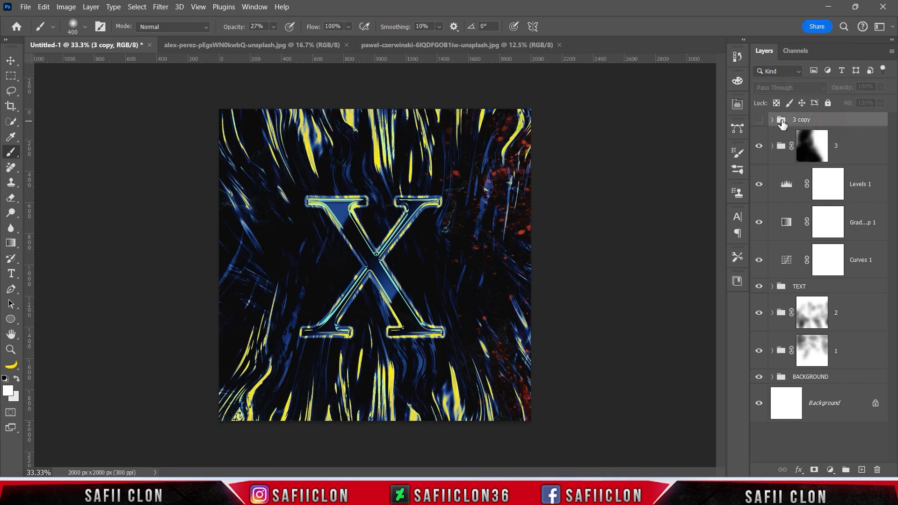
left_click(760, 120)
key("ctrl+t")
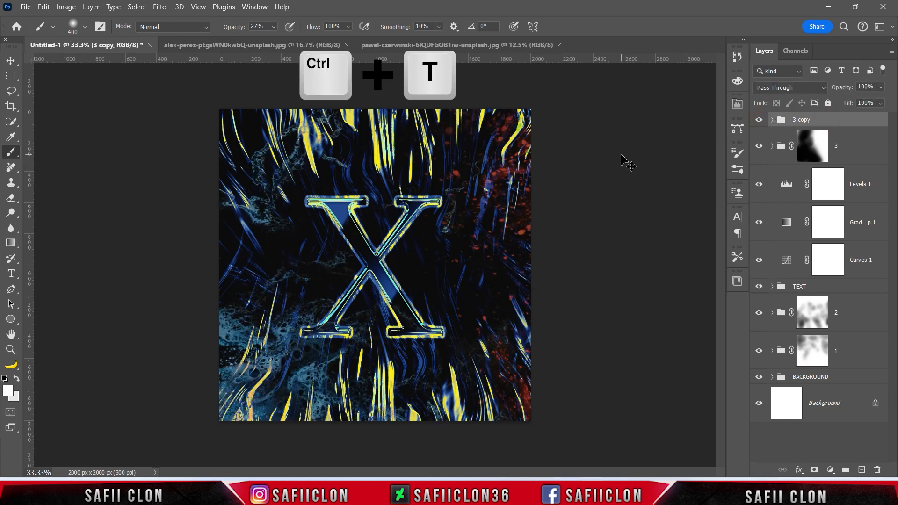
key("ctrl+0")
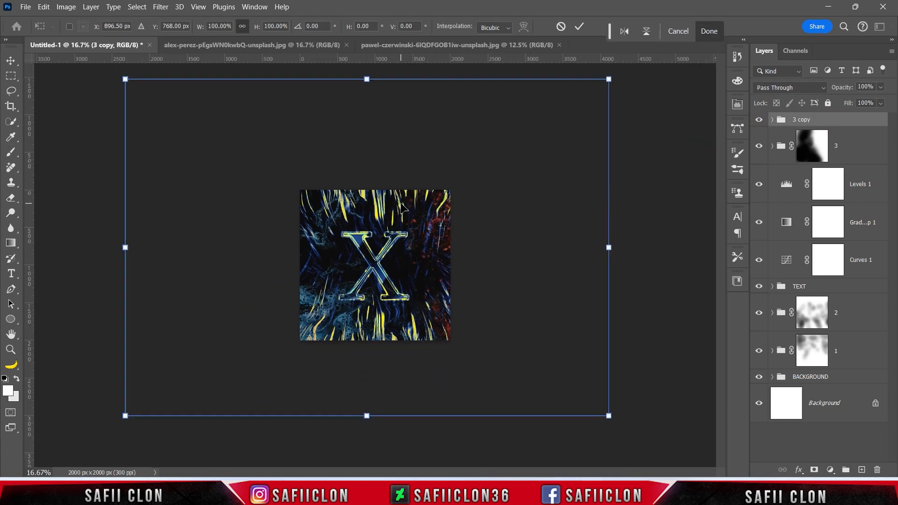
right_click(394, 266)
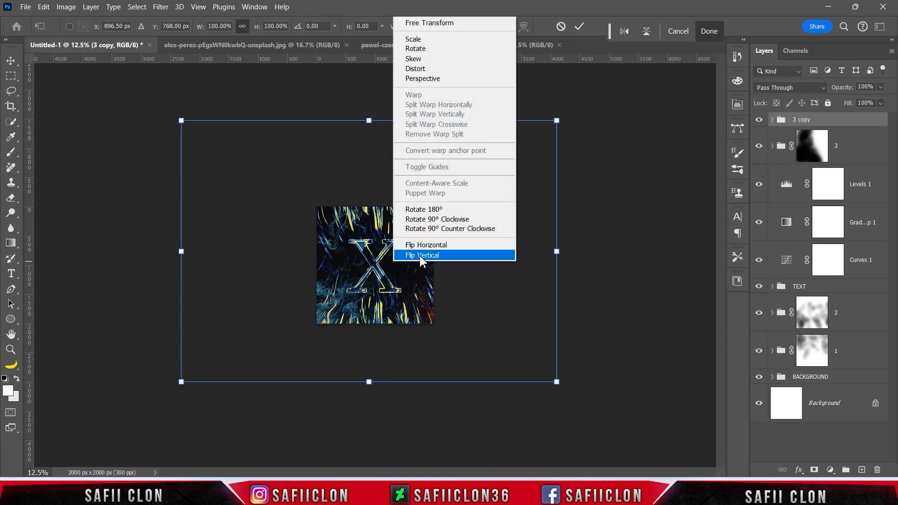
left_click(427, 248)
left_click_drag(398, 271, 426, 320)
left_click_drag(651, 345, 662, 307)
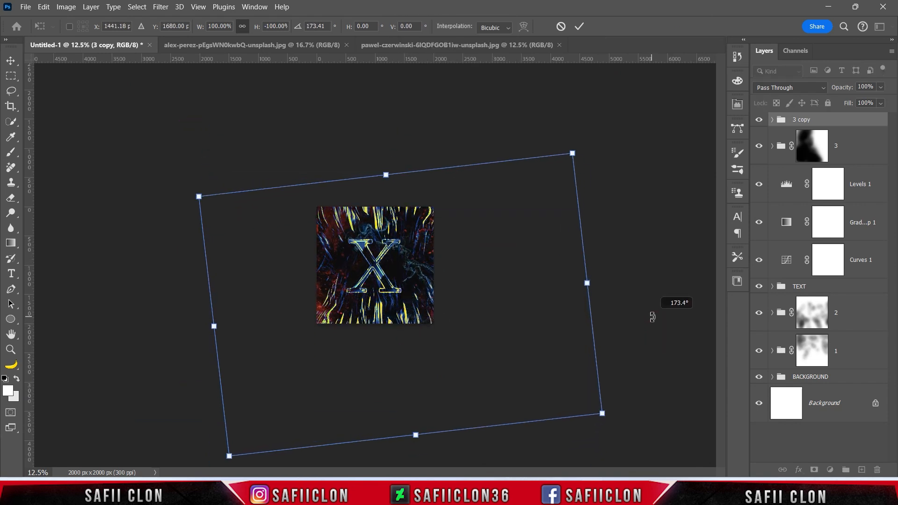
left_click_drag(537, 373, 543, 362)
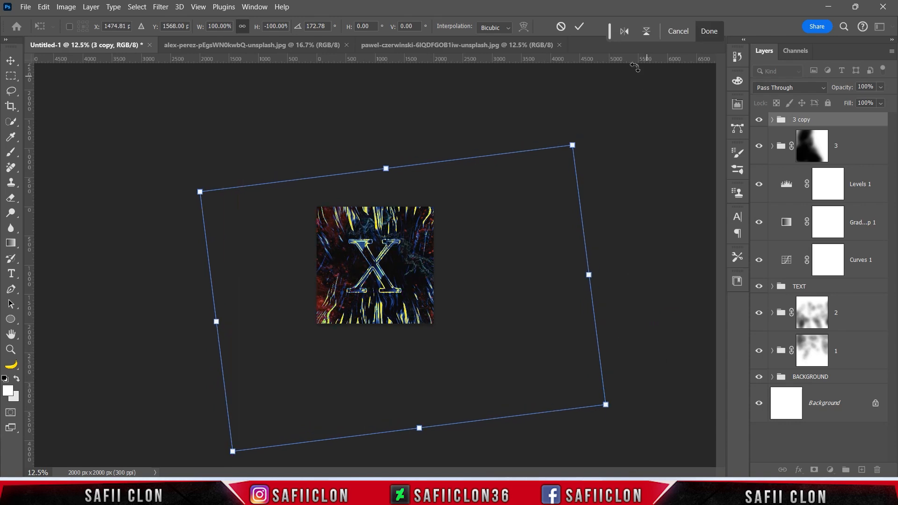
left_click(579, 27)
key("b")
key("ctrl+plus")
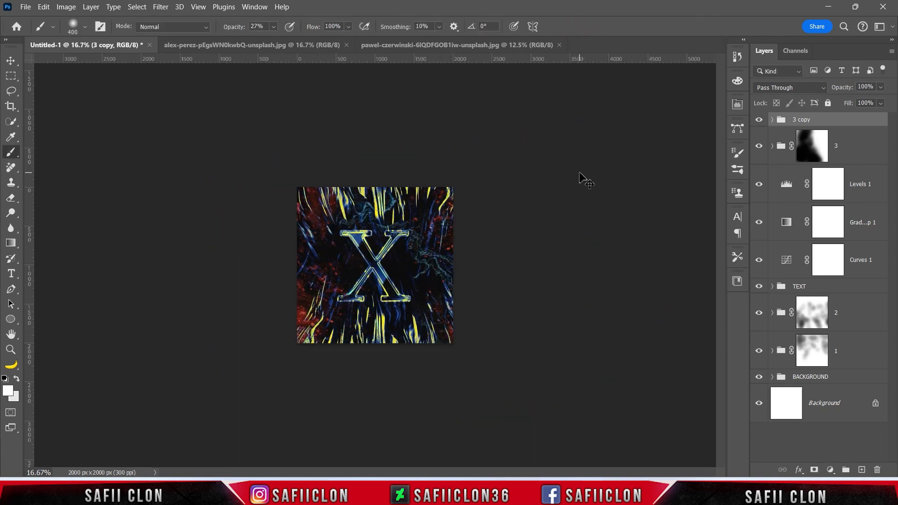
key("ctrl+plus")
key("ctrl+plus")
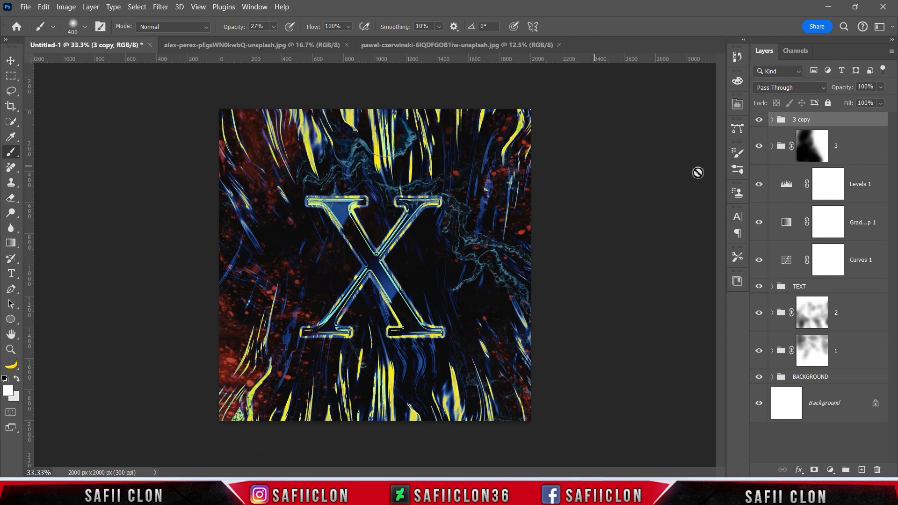
Mask group 3 copy and paint black at 27% opacity over the blue veins above and right of the letter.
left_click(814, 470)
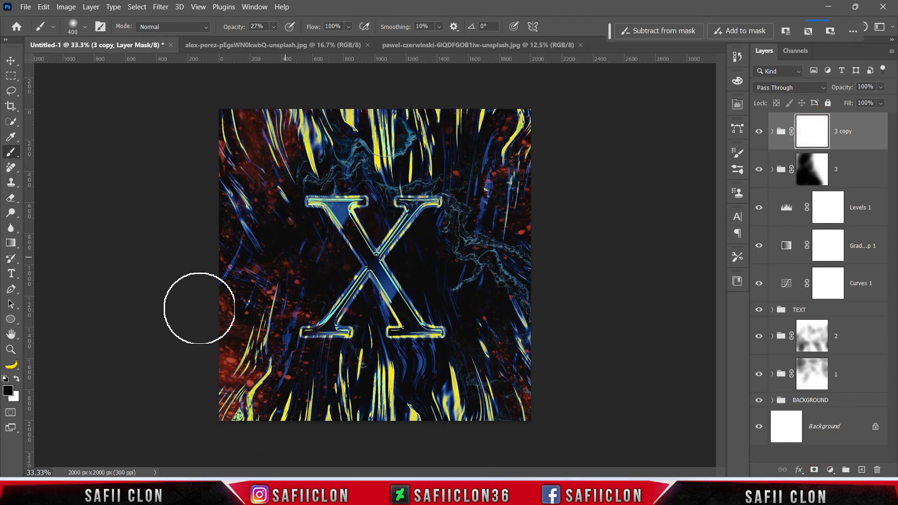
mouse_move(262, 186)
left_mouse_down()
mouse_move(333, 192)
mouse_move(365, 212)
mouse_move(355, 164)
mouse_move(381, 218)
mouse_move(395, 194)
mouse_move(509, 311)
mouse_move(473, 287)
mouse_move(516, 380)
mouse_move(327, 176)
mouse_move(457, 356)
mouse_move(369, 381)
mouse_move(458, 260)
left_mouse_up()
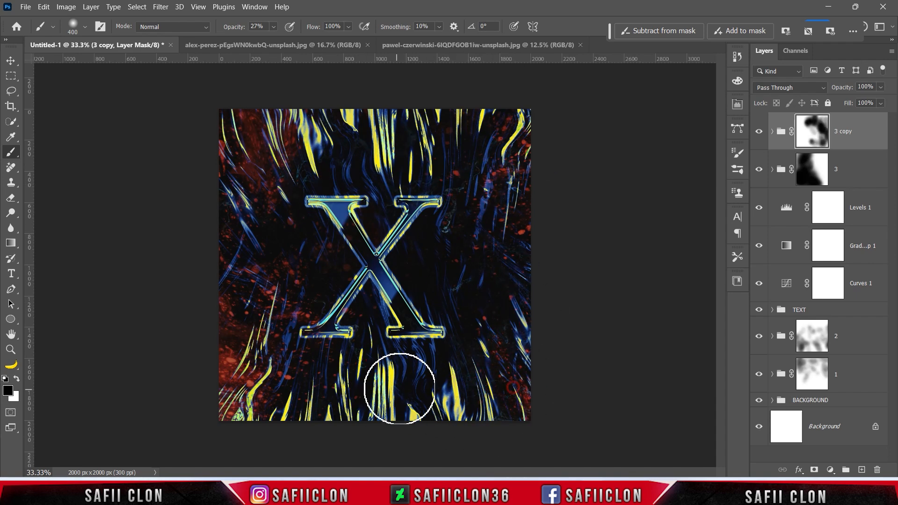
key("ctrl+minus")
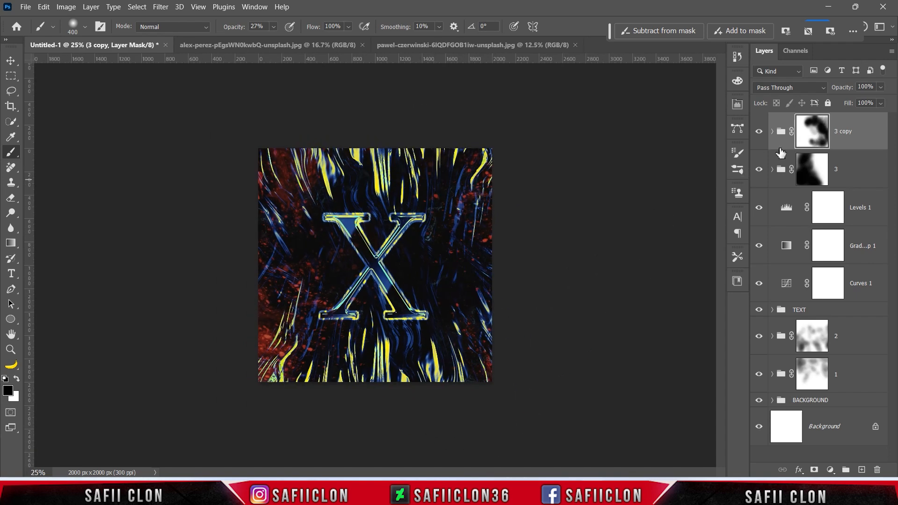
Set the black input level to 40 on the Levels adjustment inside group 3 copy, and collapse the group.
left_click(866, 126)
left_click(772, 132)
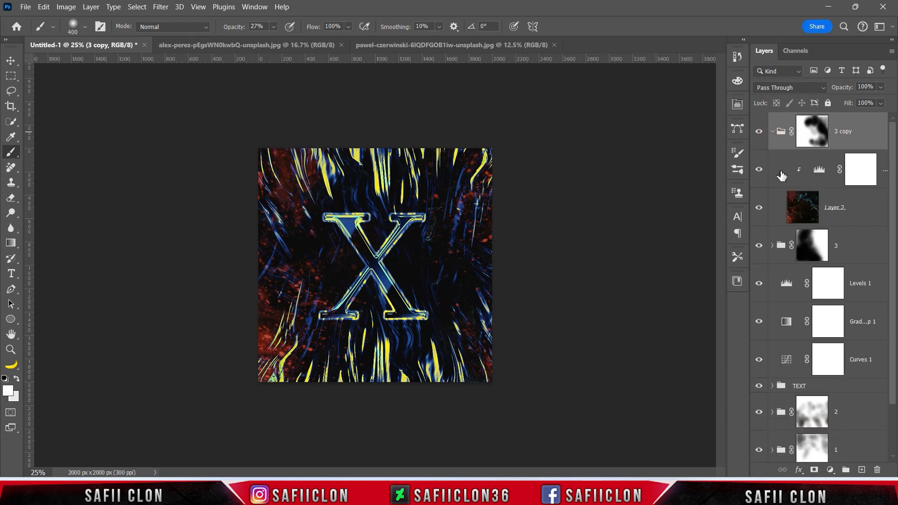
double_click(819, 172)
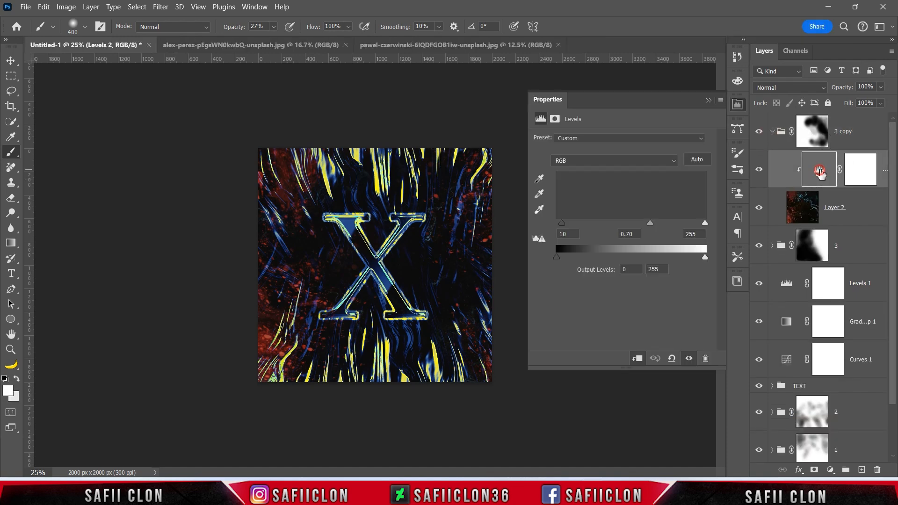
left_click_drag(561, 224, 586, 223)
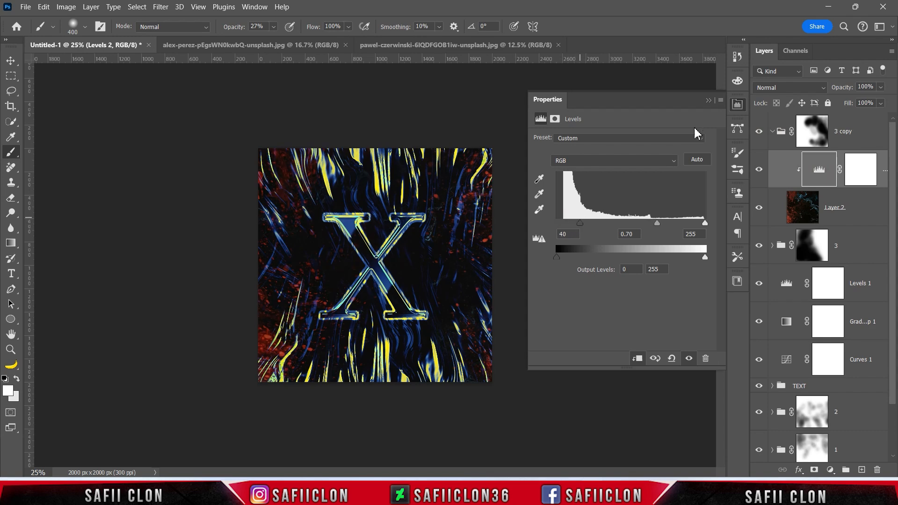
left_click(708, 101)
left_click(808, 138)
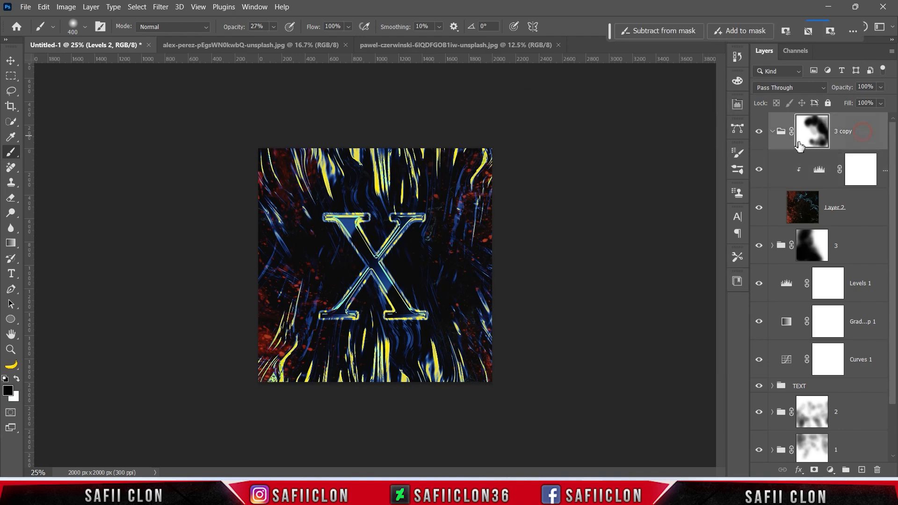
left_click(773, 131)
Examine the whole composition closer up and from farther away to judge the balance of the textures.
key("ctrl+plus")
key("ctrl+plus")
key("ctrl+plus")
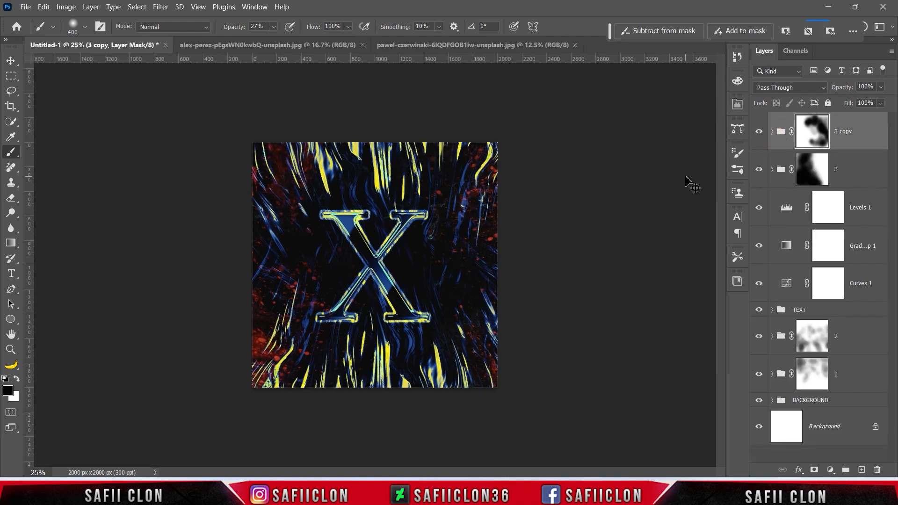
key("ctrl+minus")
key("ctrl+minus")
key("ctrl+minus")
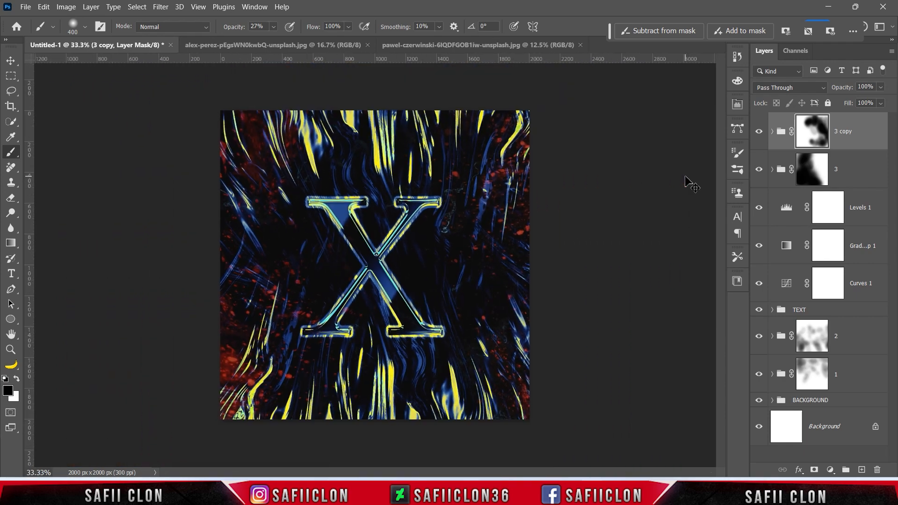
key("ctrl+plus")
key("ctrl+plus")
key("ctrl+minus")
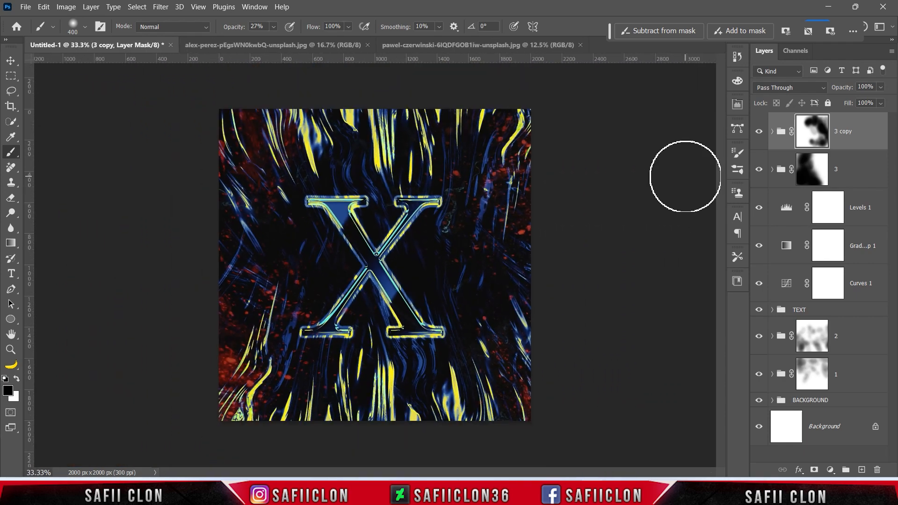
Stamp all visible layers into a new layer on top of the stack and convert it to a smart object.
key("ctrl+shift+alt+e")
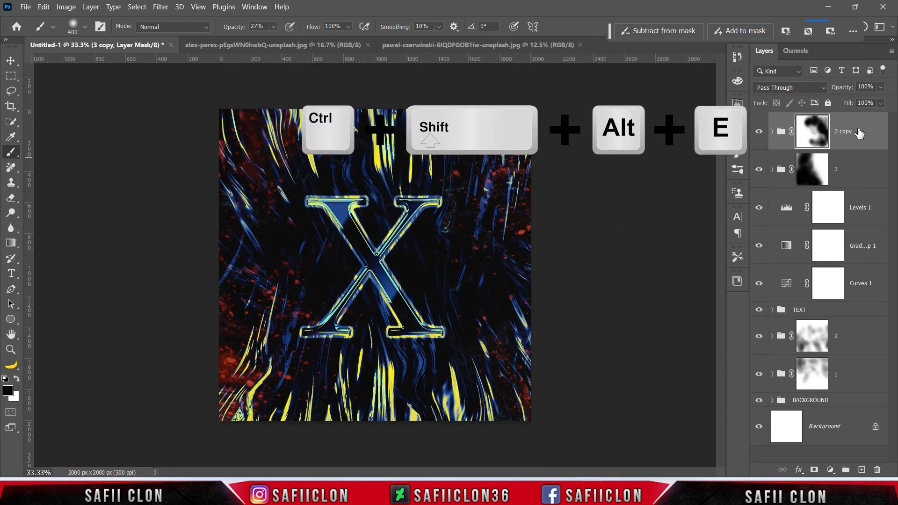
right_click(847, 131)
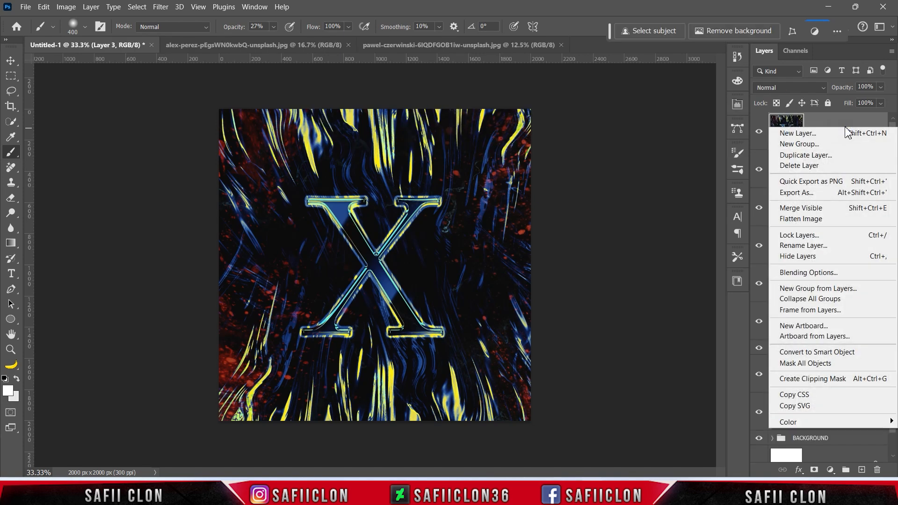
left_click(816, 355)
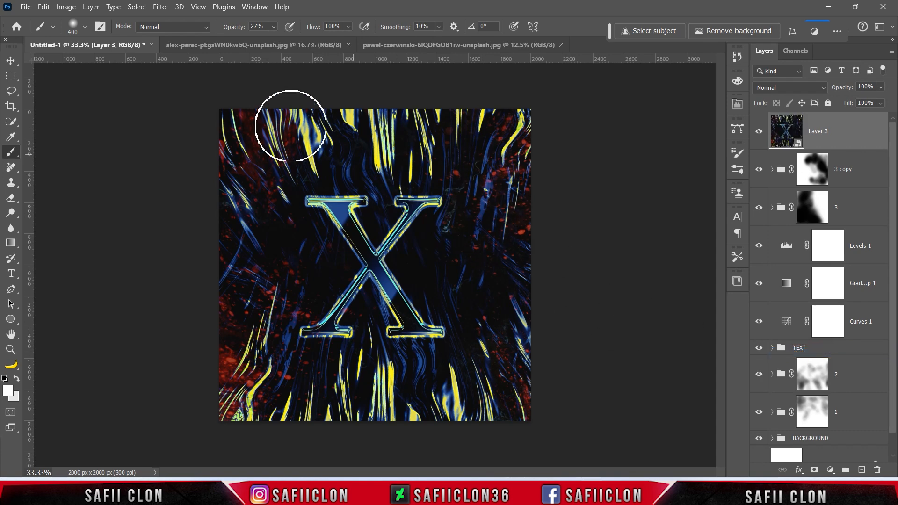
Start the Camera Raw Filter on Layer 3 and set Contrast to +8, Whites to +7 and Blacks to -12.
left_click(160, 7)
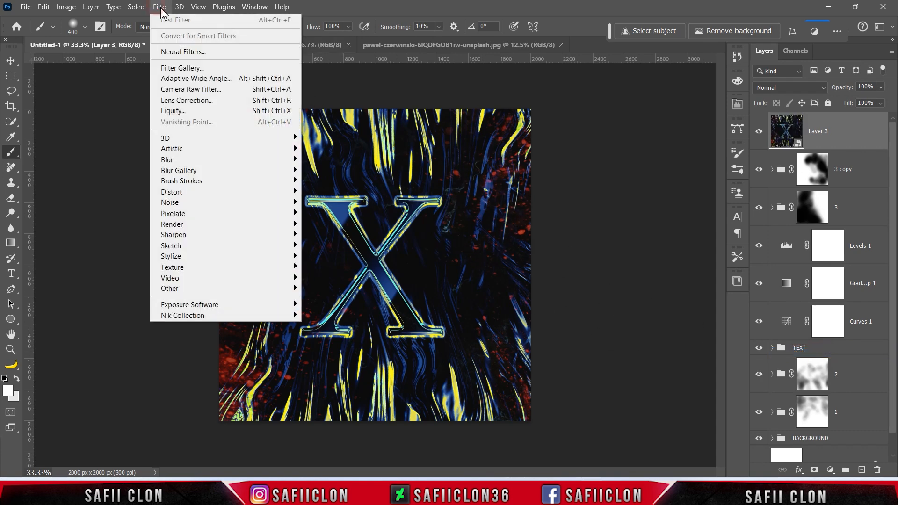
left_click(201, 90)
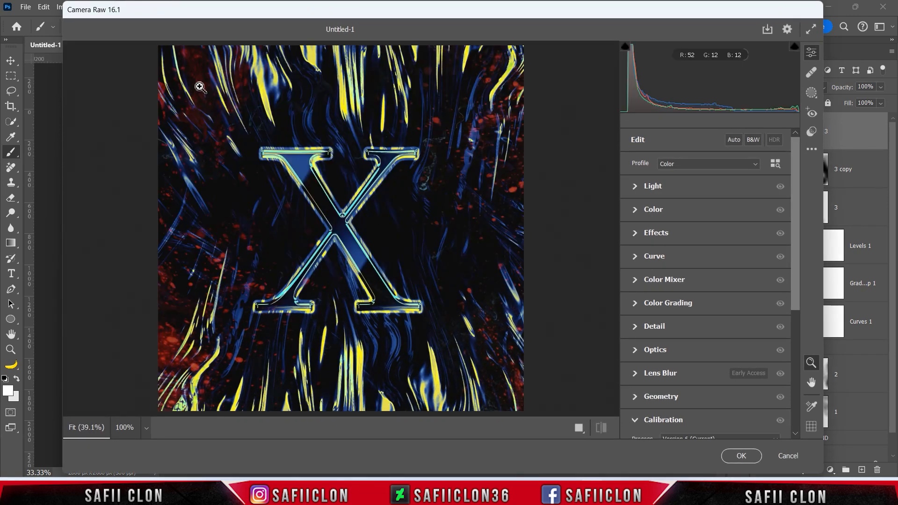
left_click(660, 187)
left_click_drag(708, 232, 712, 231)
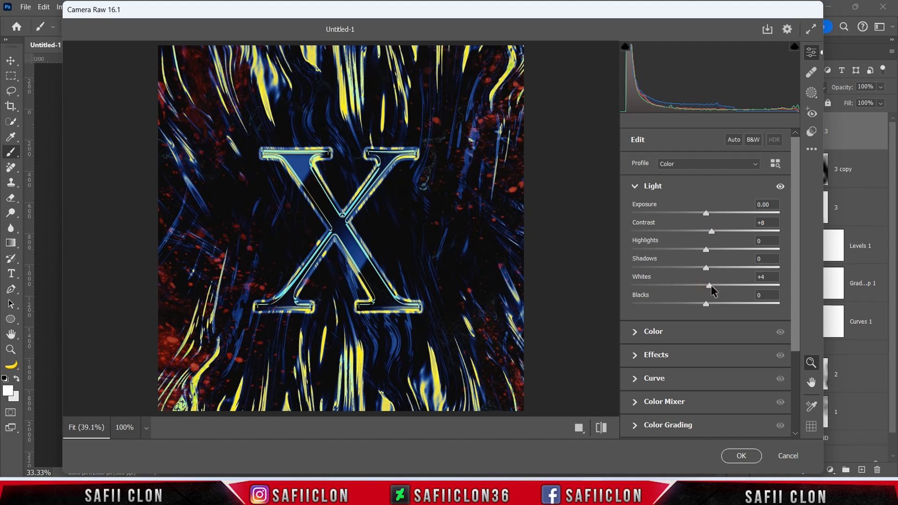
left_click_drag(709, 301, 696, 304)
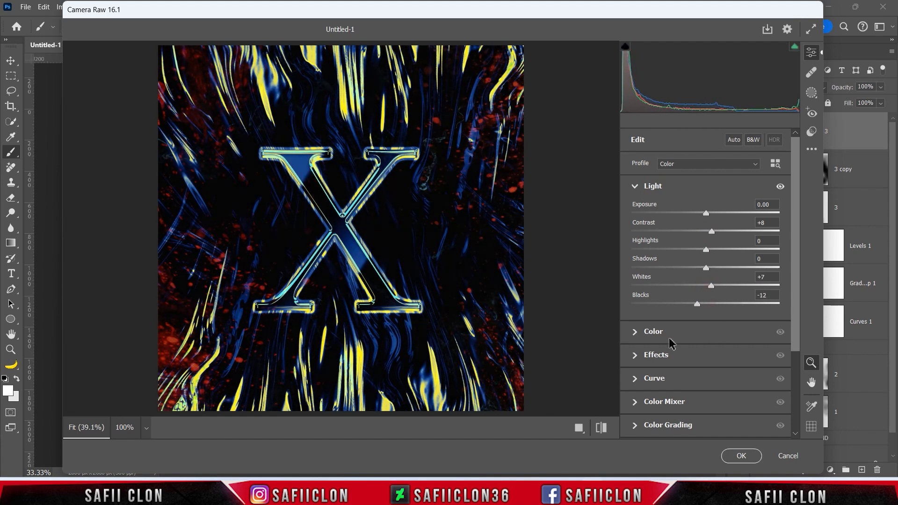
In the Camera Raw effects, darken the edges with a Vignette of about -24 and add some Grain.
left_click(657, 355)
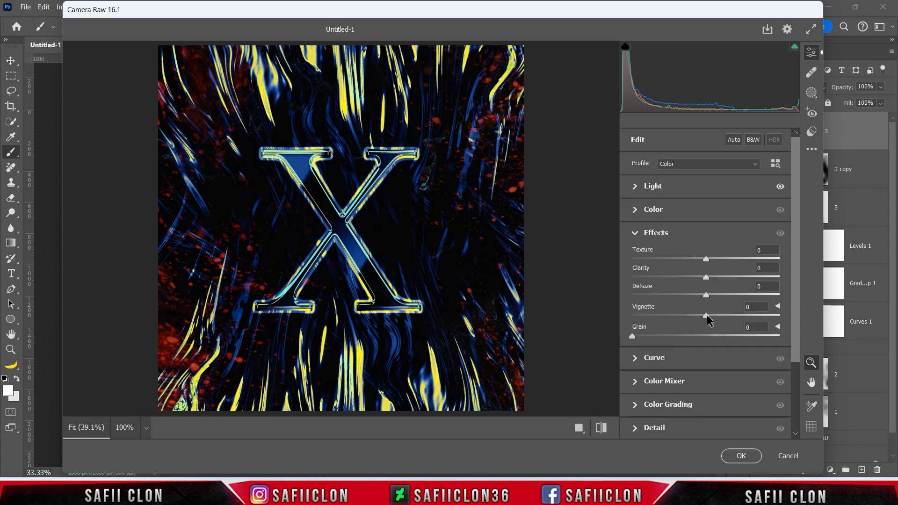
left_click_drag(707, 316, 692, 315)
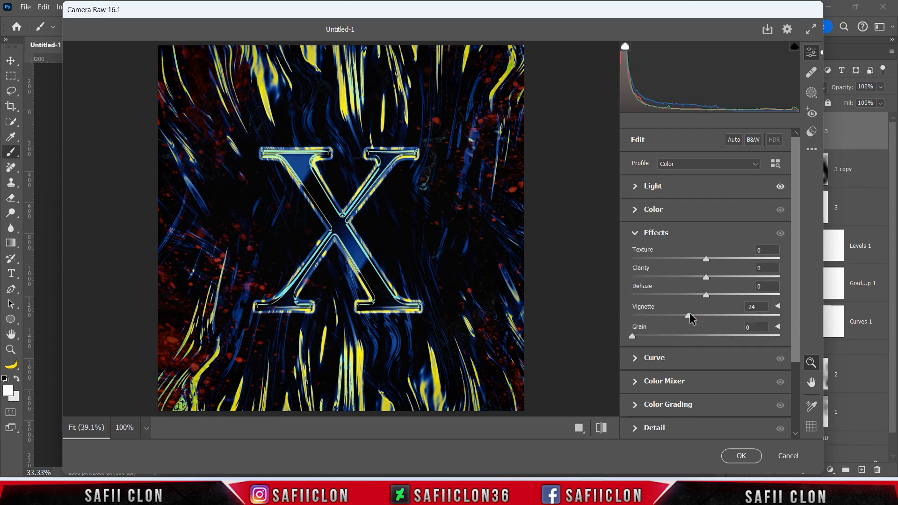
left_click_drag(639, 339, 687, 339)
In the Camera Raw detail settings, set Sharpening to 64 and Color Noise Reduction to 30.
left_click_drag(795, 297, 798, 356)
left_click(668, 352)
left_click_drag(635, 243, 698, 249)
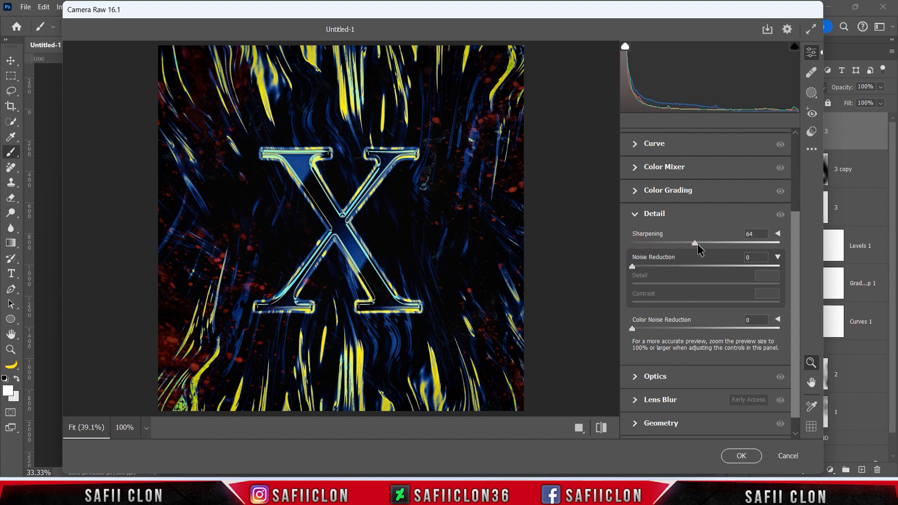
left_click_drag(634, 329, 675, 329)
scroll(791, 342, "down", 1)
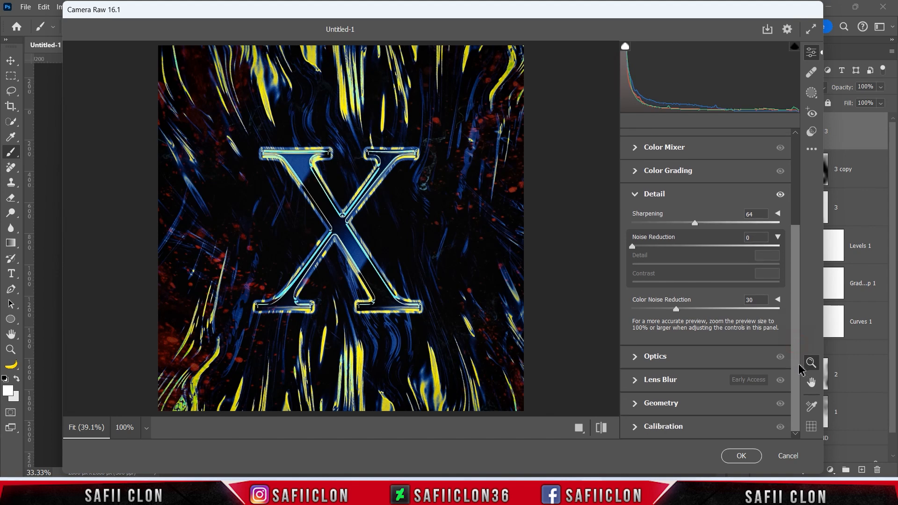
Calibrate the colors with Red Primary Hue +19 and Saturation +22, and Green Primary Hue -42.
left_click(689, 431)
mouse_move(706, 300)
left_mouse_down()
mouse_move(616, 304)
mouse_move(714, 303)
left_mouse_up()
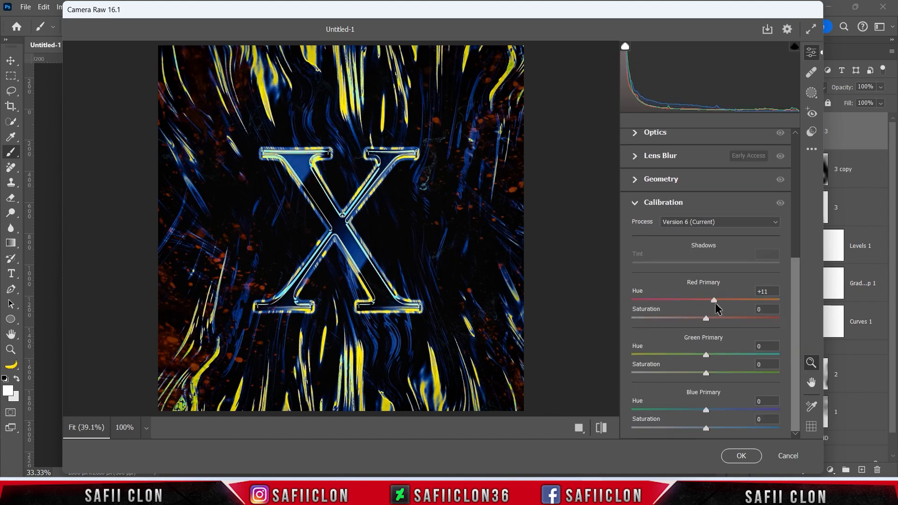
mouse_move(707, 318)
left_mouse_down()
mouse_move(682, 317)
mouse_move(722, 321)
left_mouse_up()
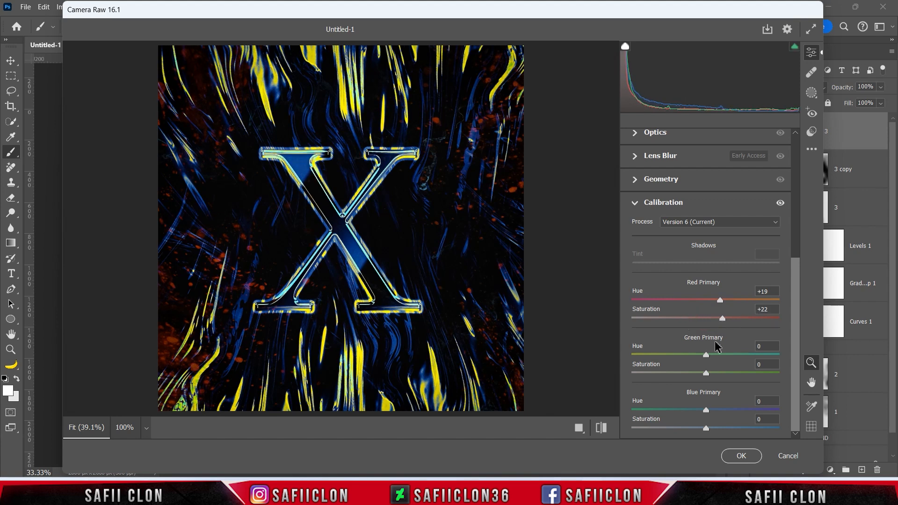
left_click_drag(706, 355, 668, 357)
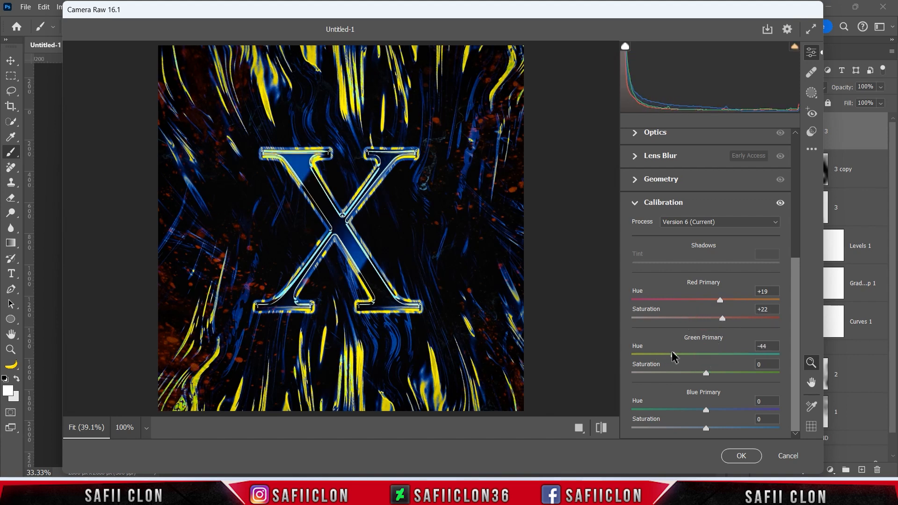
Create a radial gradient mask centered on the letter X and widen it to nearly the full canvas width.
left_click(812, 93)
left_click(667, 279)
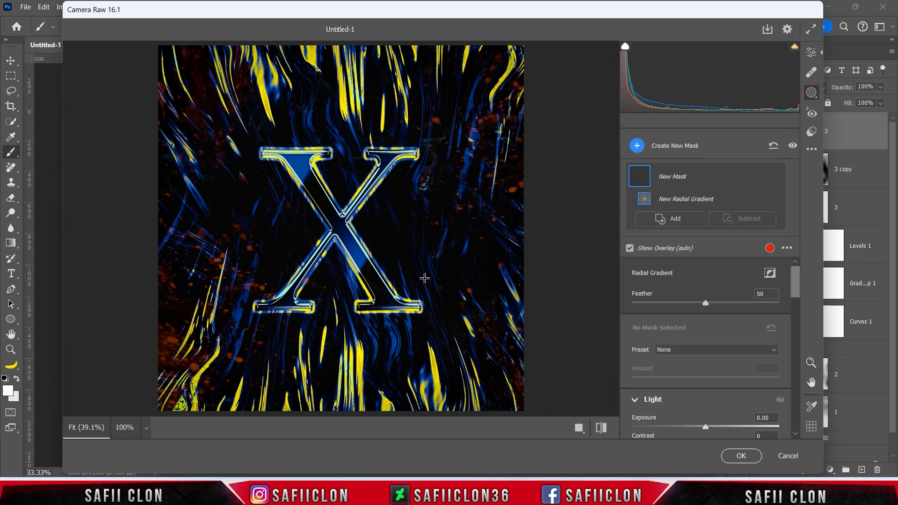
left_click_drag(314, 218, 472, 355)
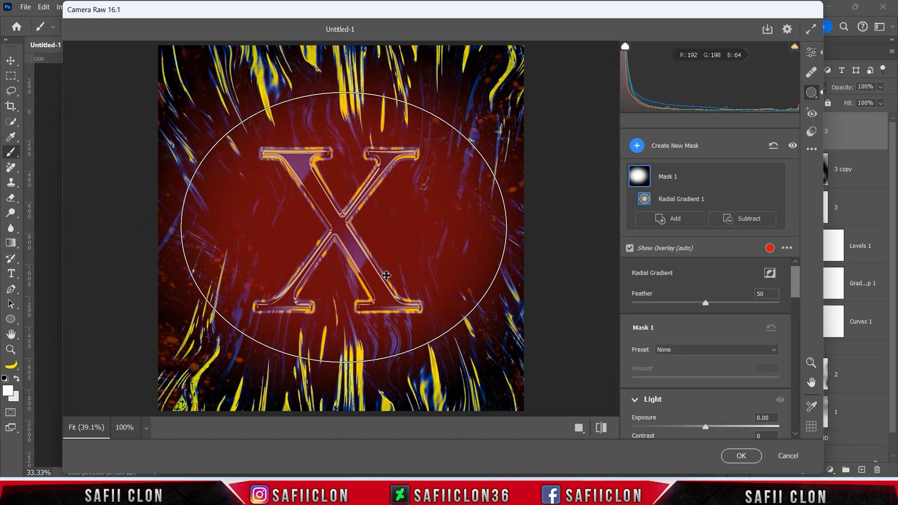
left_click_drag(507, 227, 521, 228)
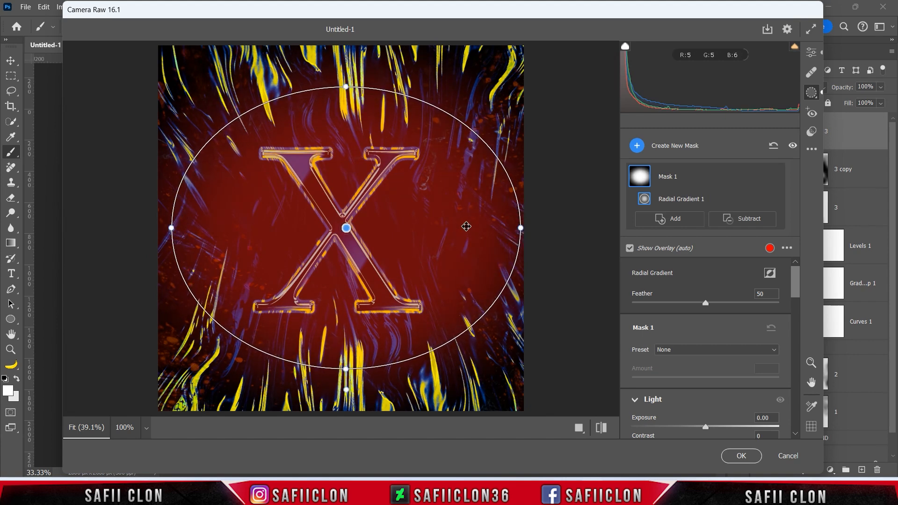
Brighten the radially masked area with Exposure +0.25, Contrast +14, Highlights +14, Shadows -21 and Whites +41, and fine-tune its remaining tone sliders.
left_click_drag(795, 281, 796, 303)
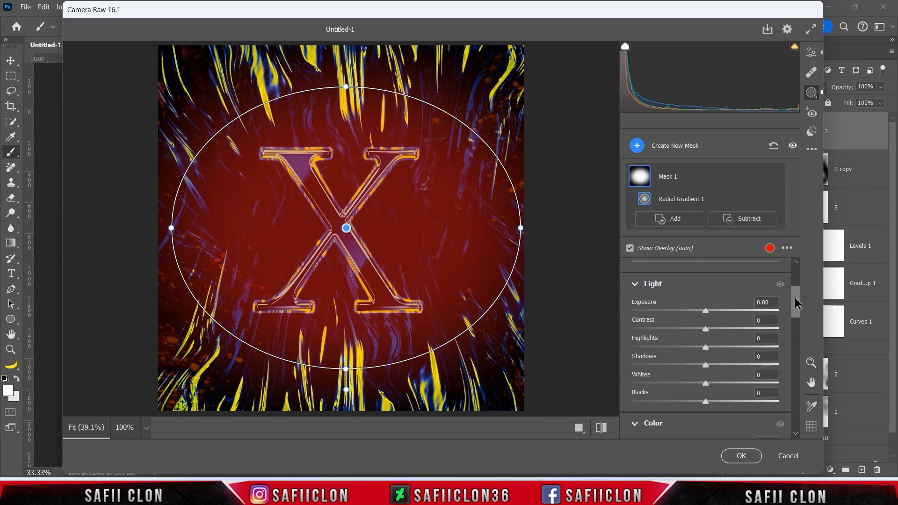
left_click_drag(706, 311, 747, 384)
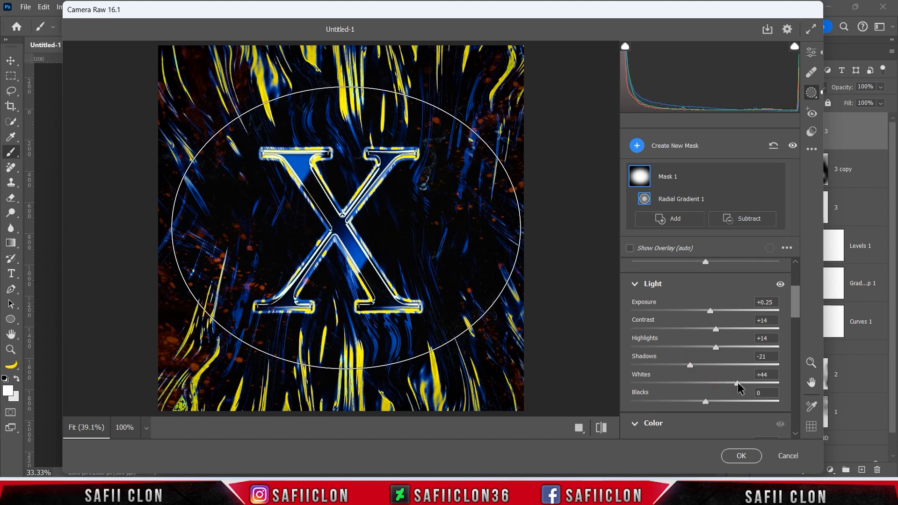
scroll(797, 312, "down", 6)
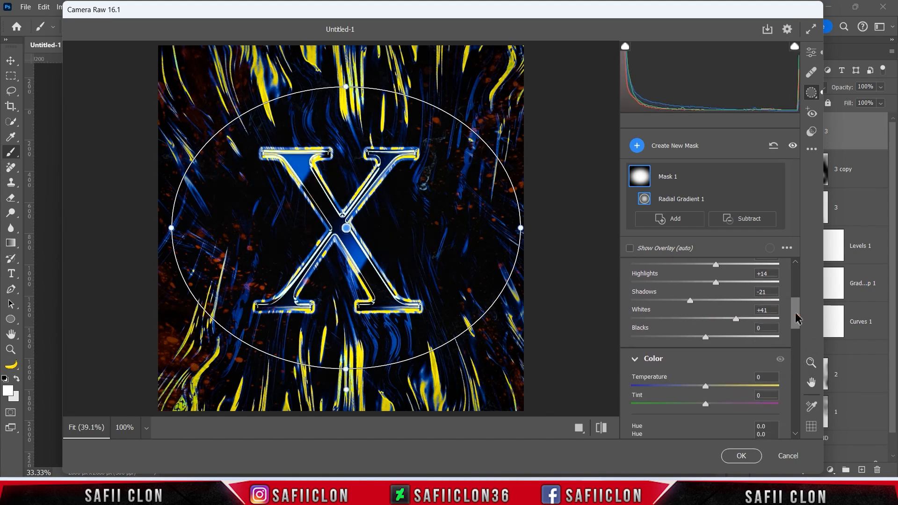
left_click_drag(706, 342, 718, 358)
Compare the before and after views of the grade, return to the single view and apply the Camera Raw Filter.
left_click(812, 53)
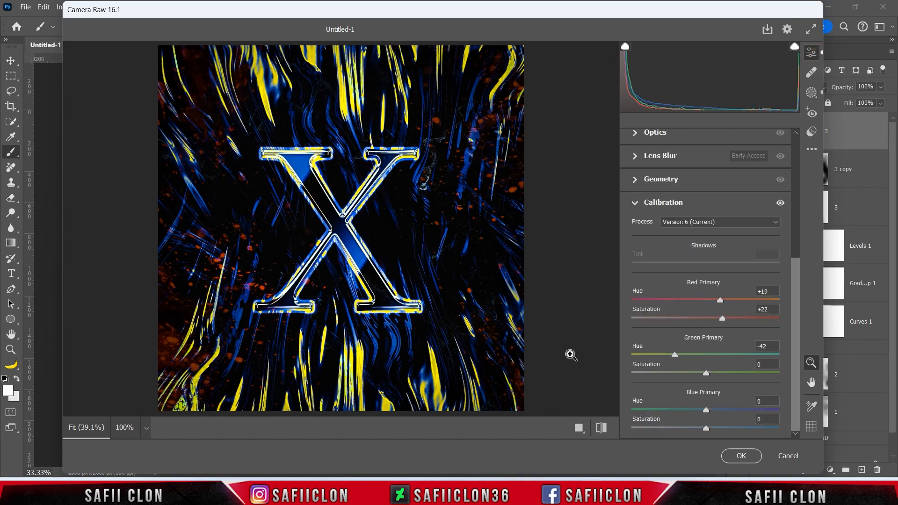
left_click(580, 428)
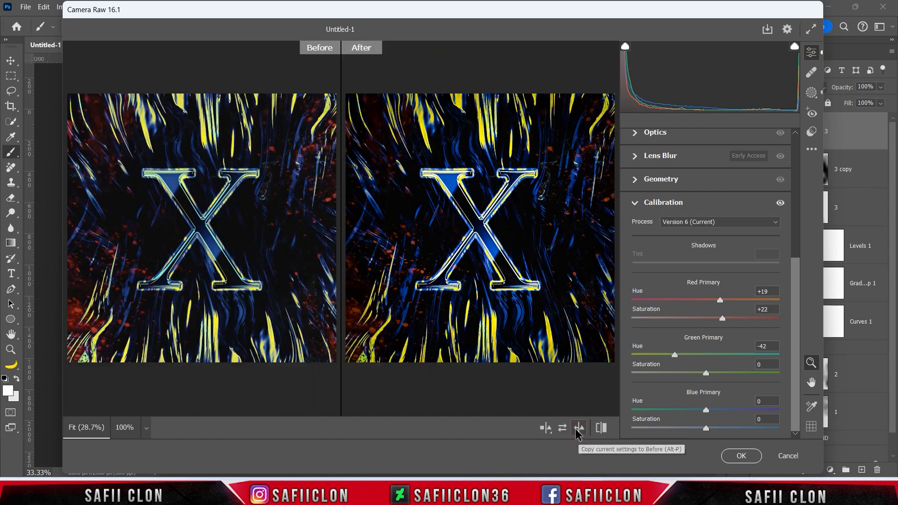
left_click(545, 428)
left_click(546, 428)
left_click(546, 428)
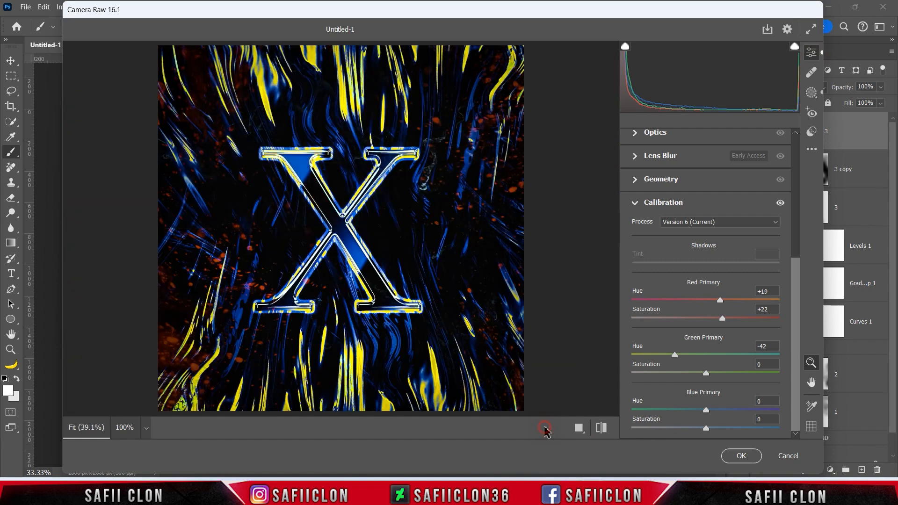
left_click(728, 461)
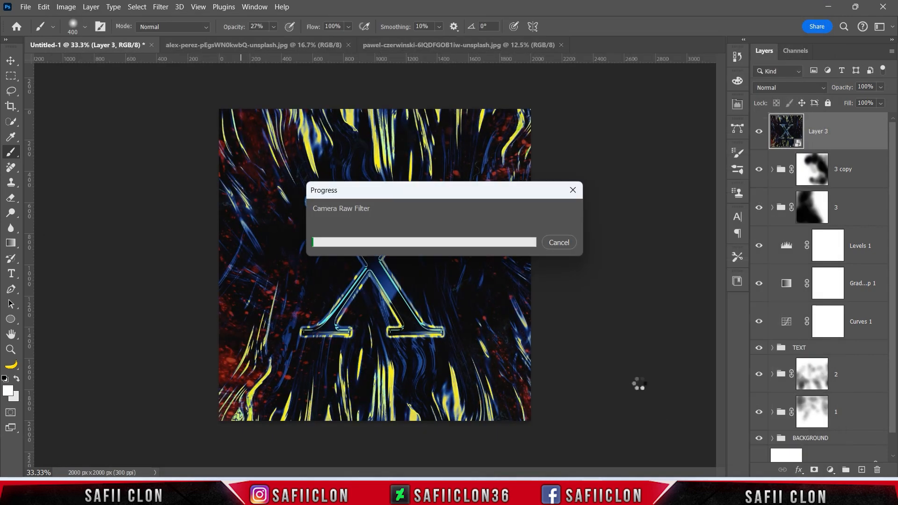
Examine the graded artwork as a whole and close up around the letter.
key("ctrl+minus")
key("ctrl+minus")
key("ctrl+minus")
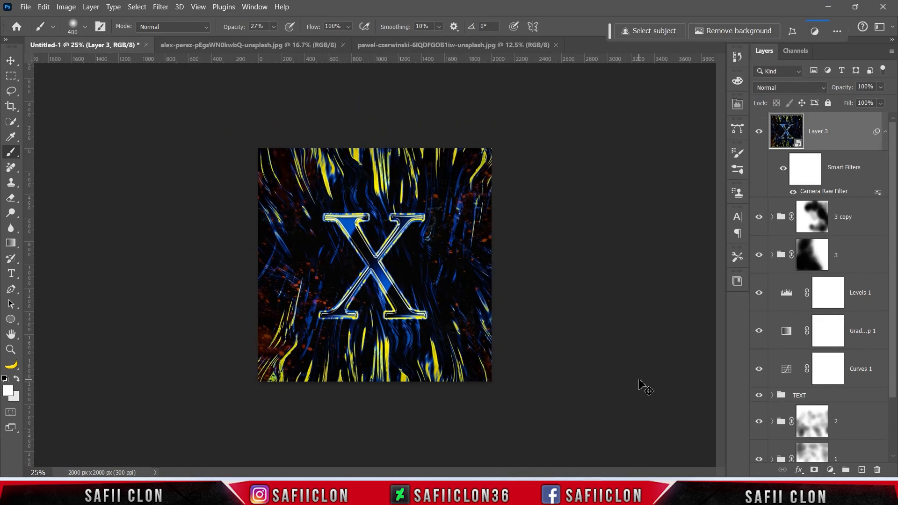
key("ctrl+plus")
key("ctrl+plus")
key("ctrl+plus")
key("ctrl+plus")
key("ctrl+plus")
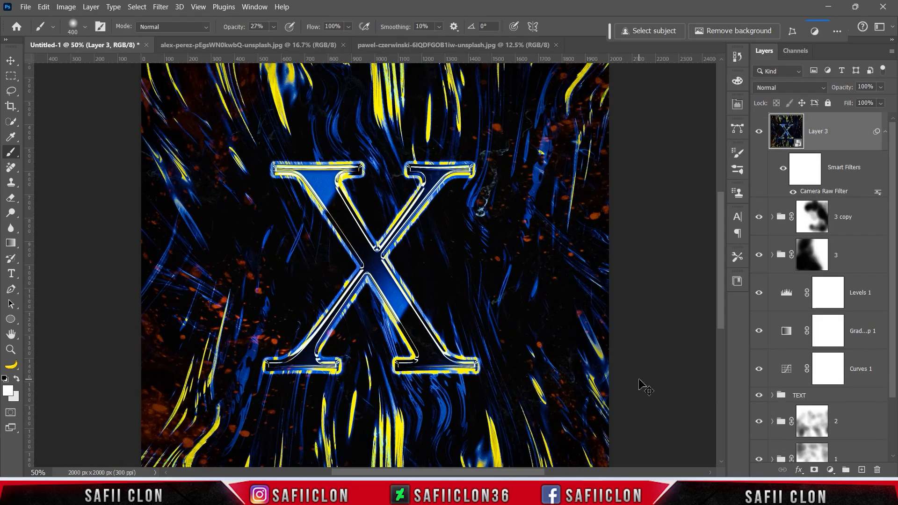
key("ctrl+minus")
key("ctrl+minus")
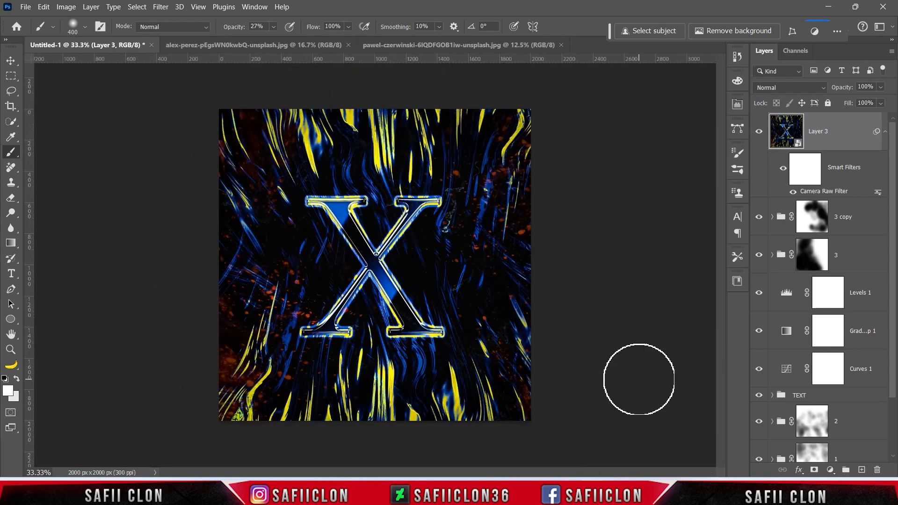
Toggle Layer 3's visibility repeatedly to compare the artwork with and without the Camera Raw grade.
left_click(759, 132)
left_click(759, 132)
left_click(759, 132)
left_click(759, 132)
left_click(759, 132)
left_click(760, 132)
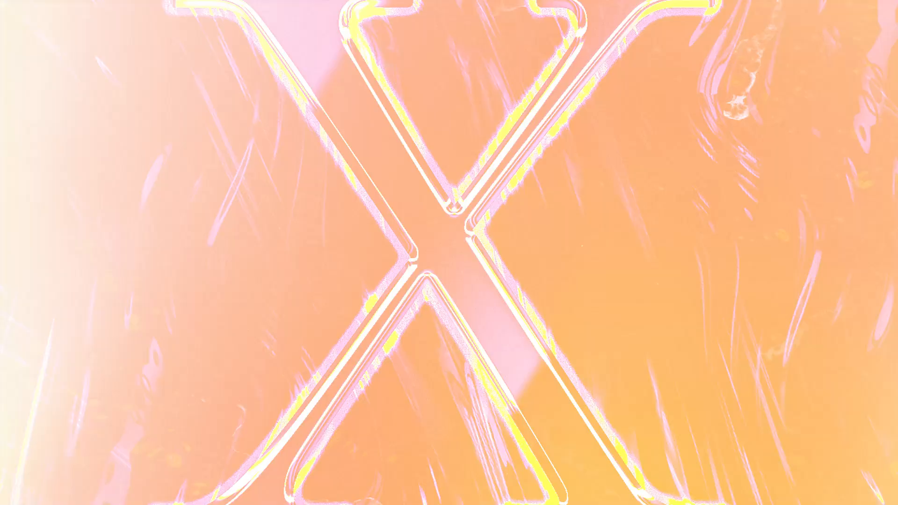